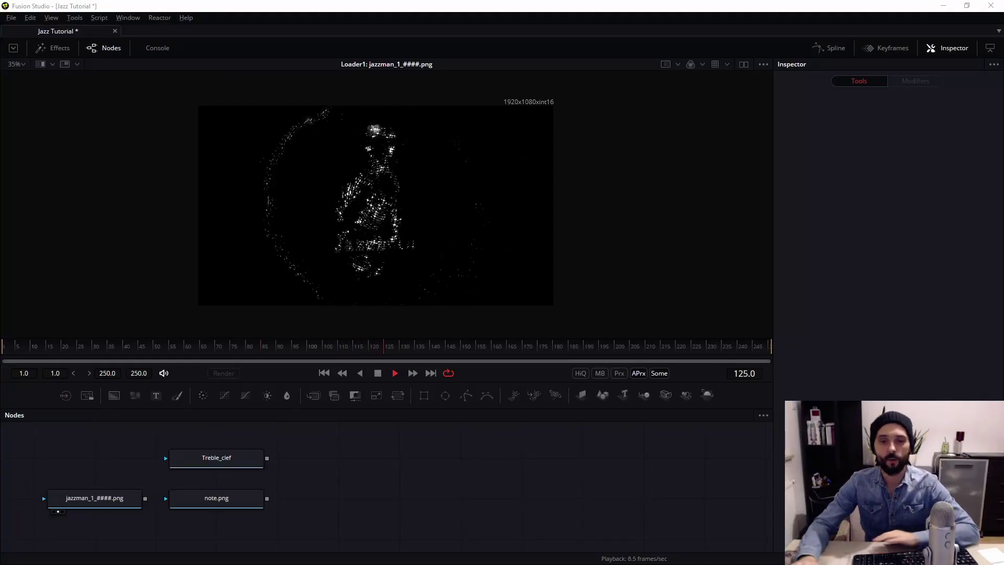
Stop the preview playback and add a pEmitter node connected to a pRender node in the node graph.
click(24, 344)
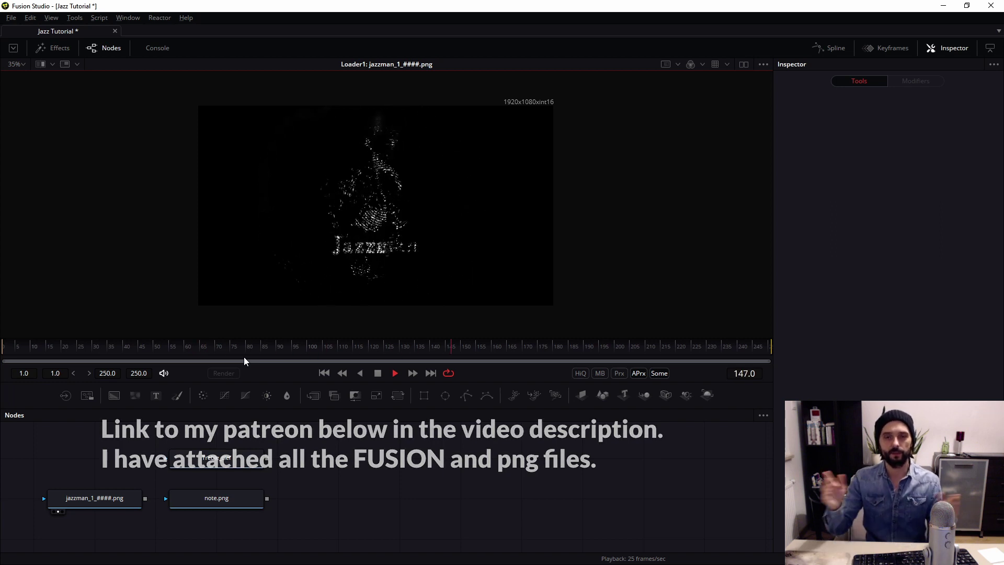
click(378, 373)
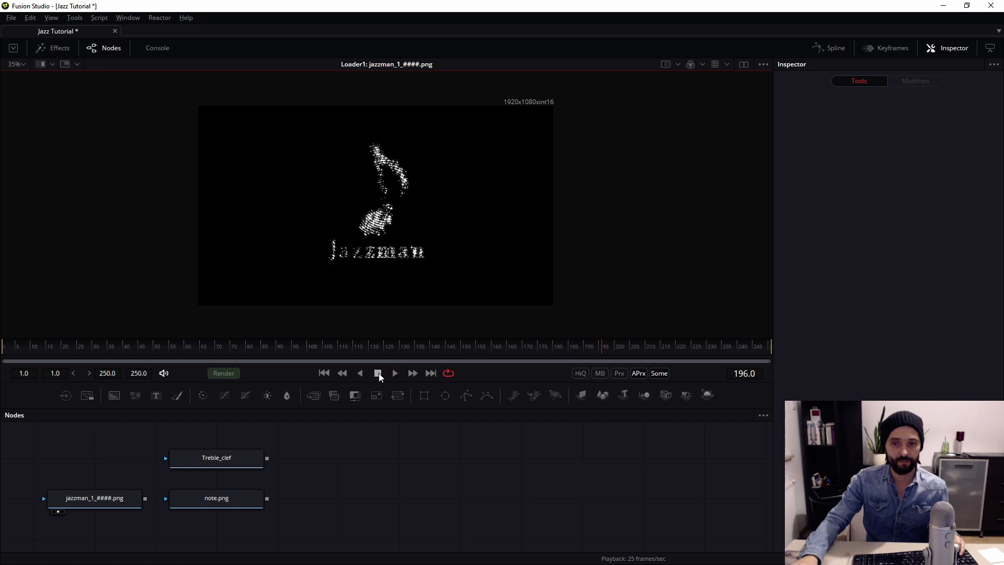
drag(369, 511, 304, 515)
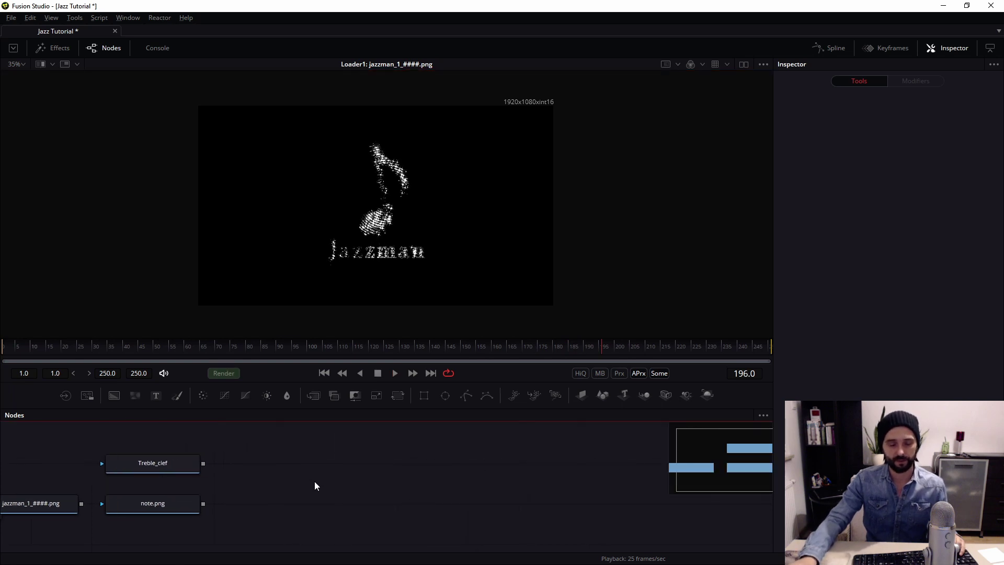
click(515, 397)
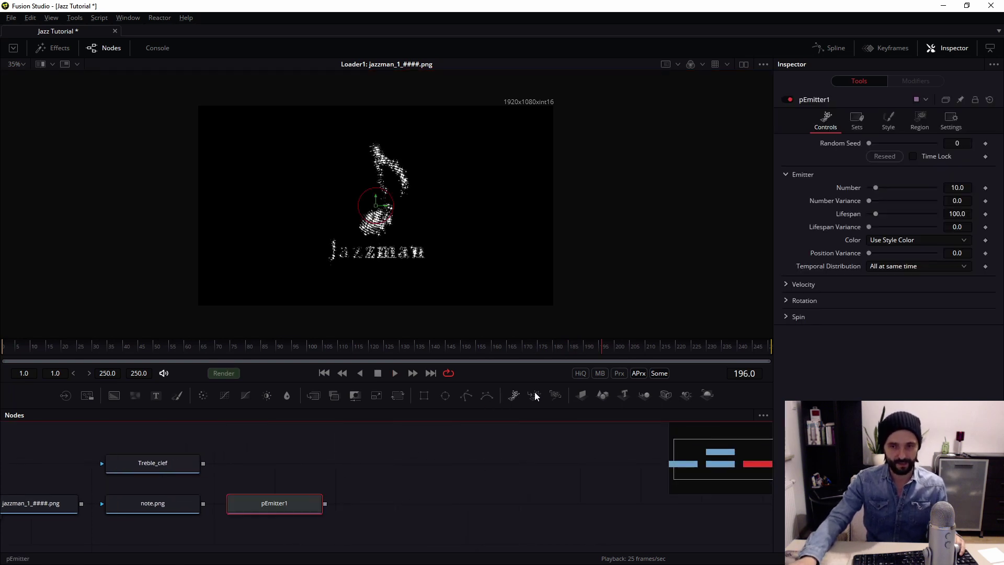
drag(463, 473, 313, 516)
drag(400, 505, 541, 507)
click(479, 508)
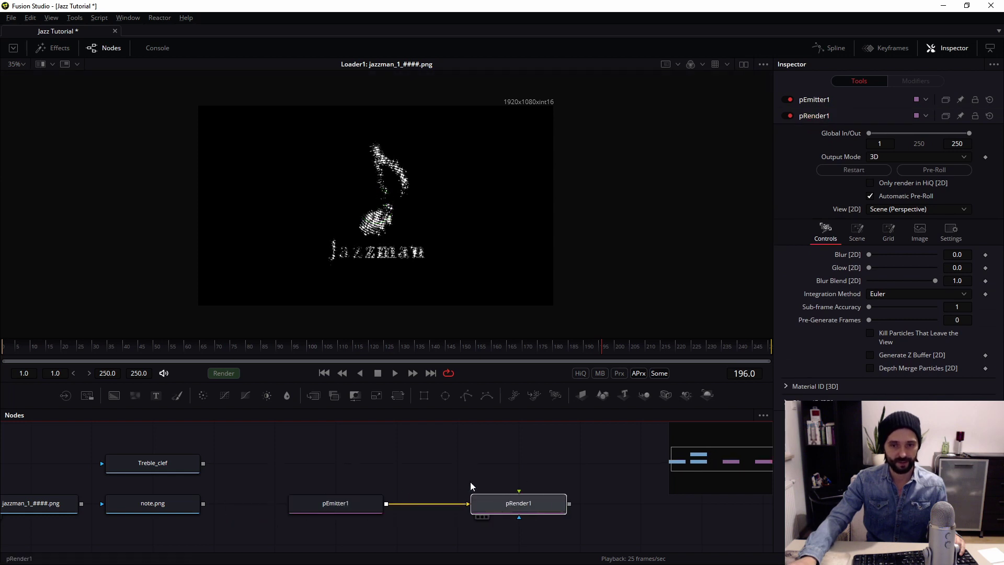
Set the pEmitter region to Bitmap and connect the Treble_clef image to the emitter as its region shape.
click(340, 504)
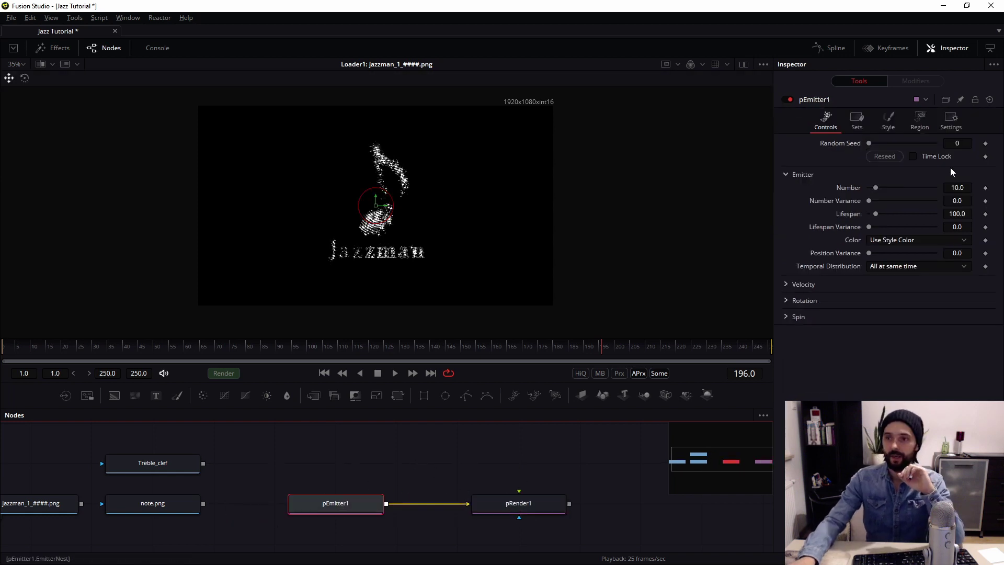
click(921, 129)
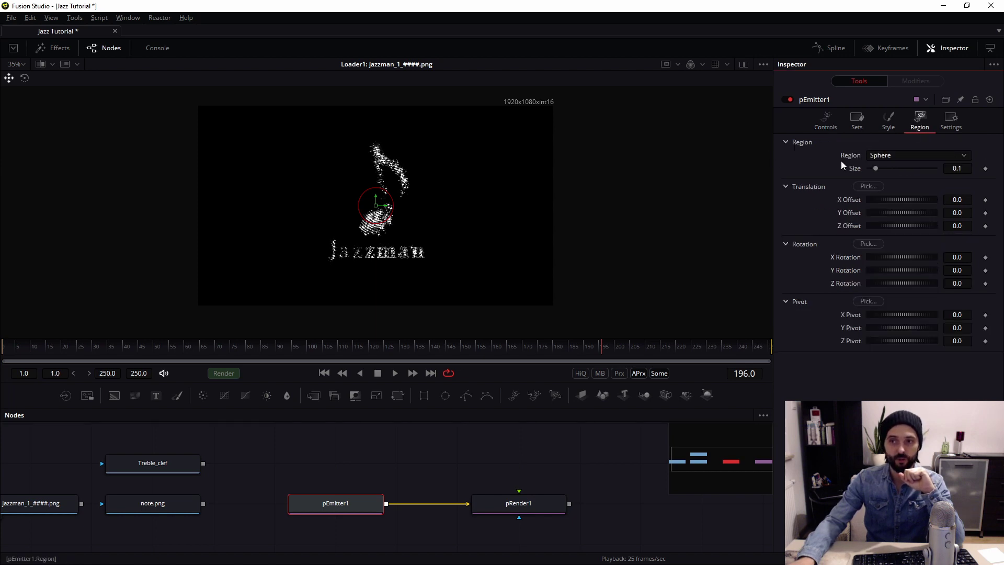
click(885, 157)
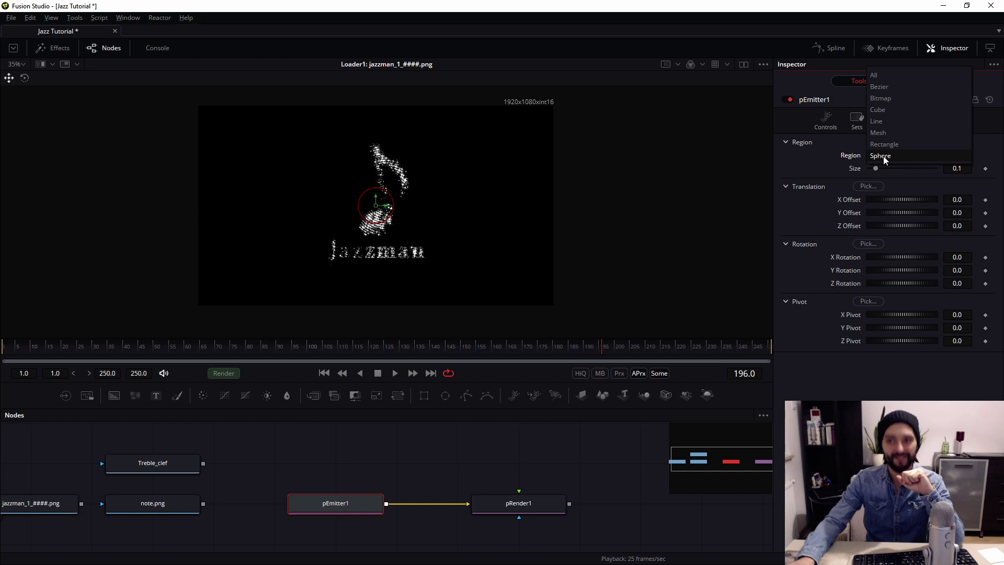
click(881, 98)
drag(162, 464, 428, 163)
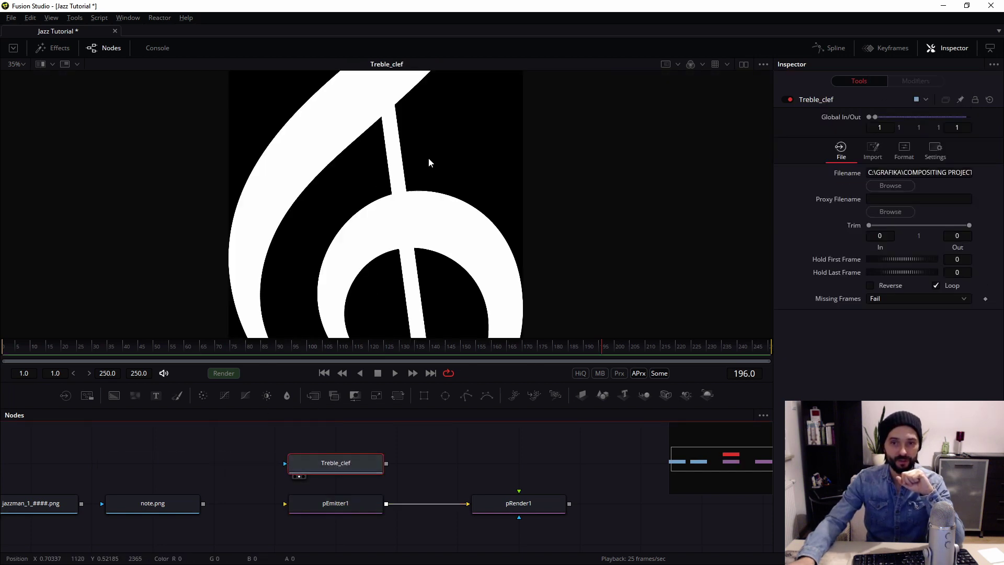
key(ctrl+f)
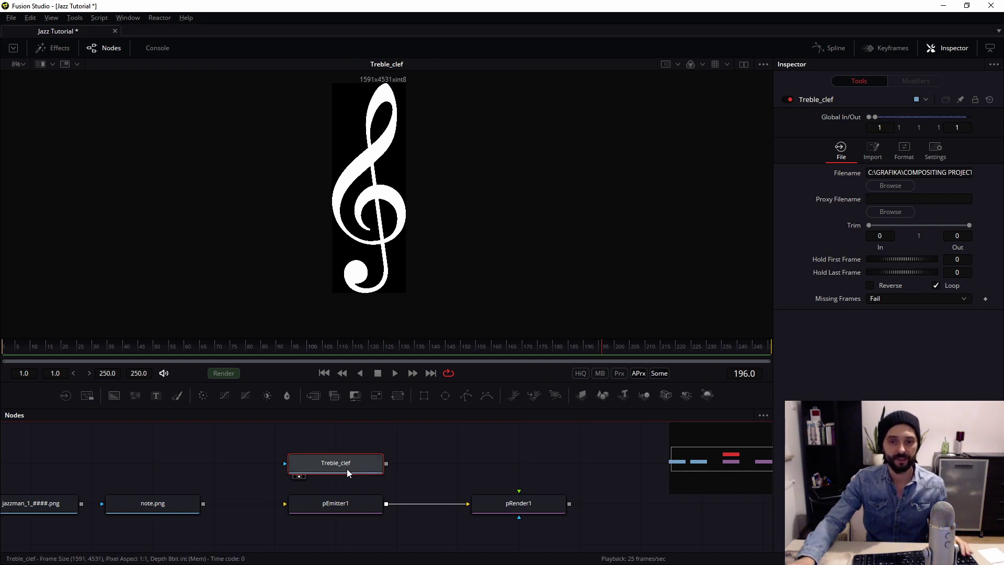
drag(386, 464, 369, 524)
Set the pEmitter particle style to Bitmap, connect note.png as the style image, and display pRender1 in the viewer.
click(357, 495)
click(889, 122)
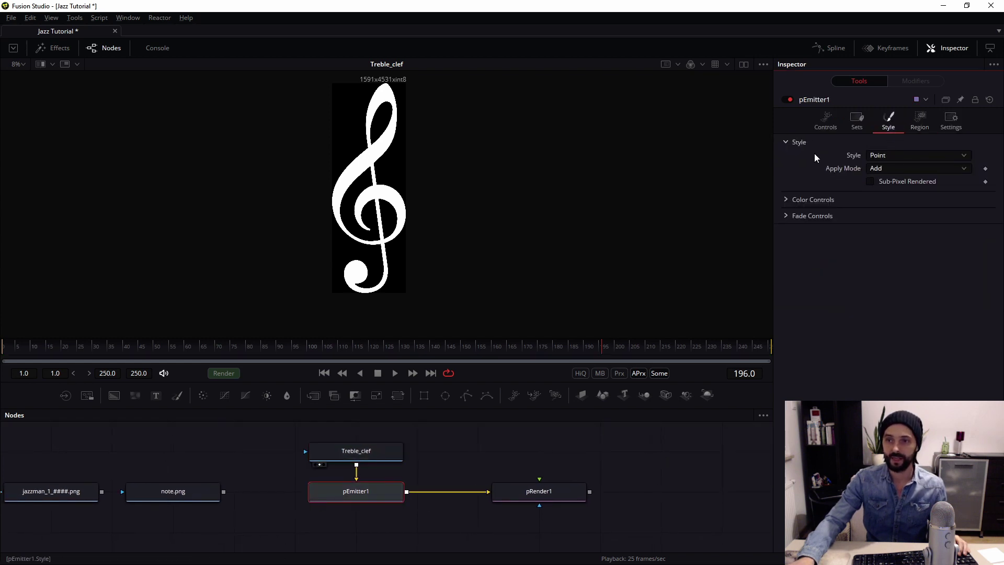
click(890, 156)
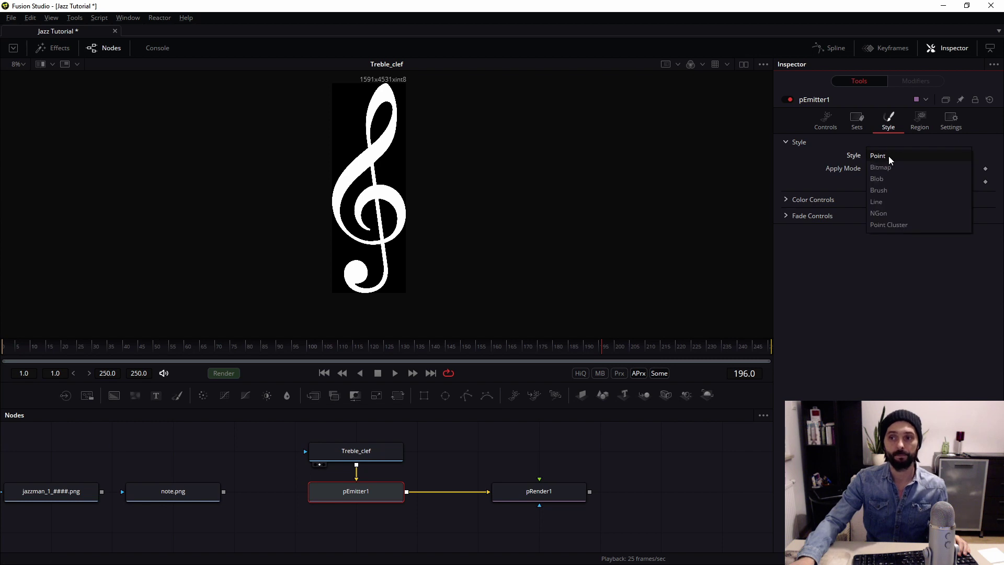
click(886, 168)
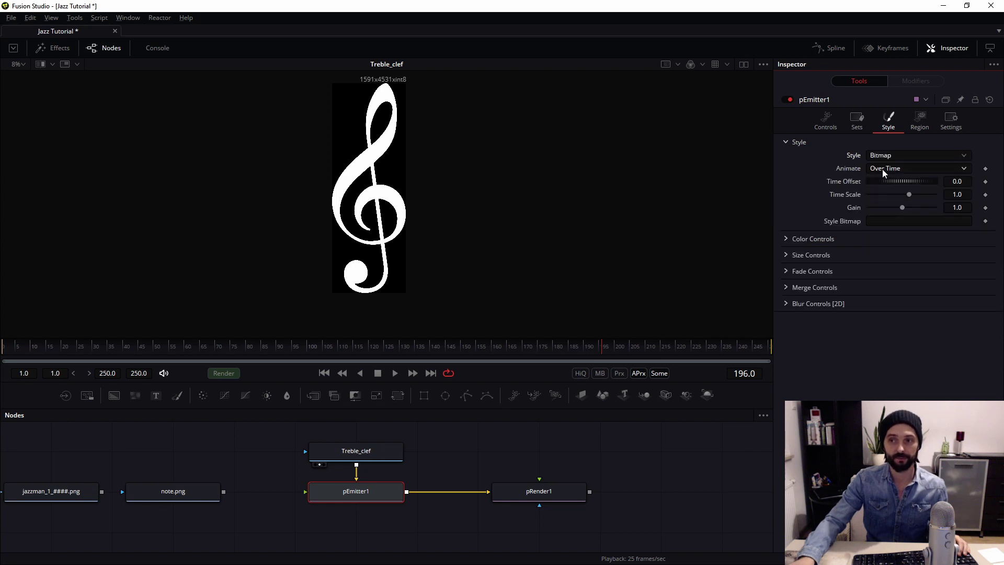
drag(202, 493, 373, 501)
key(1)
key(1)
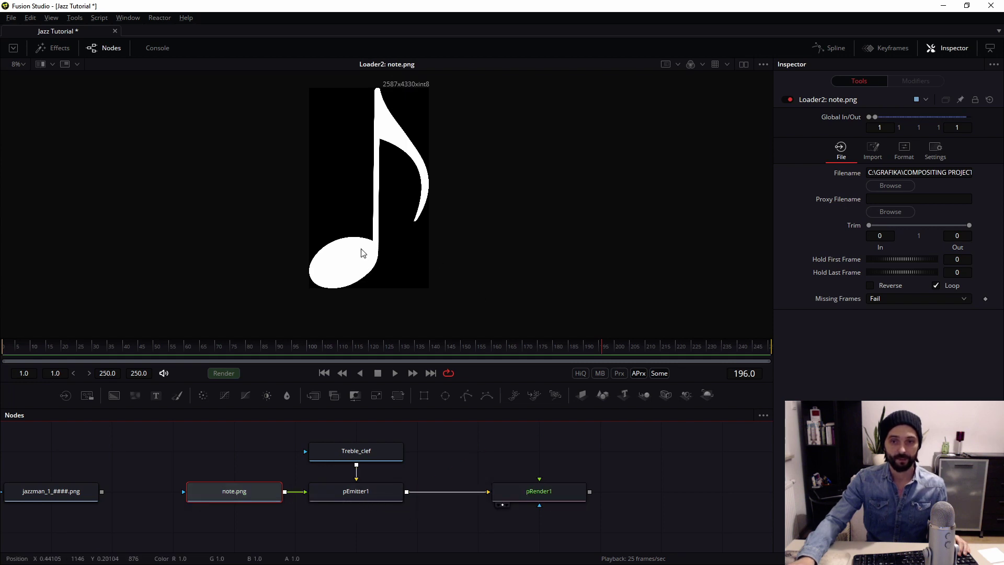
Preview the particle animation from pRender1 and move the playhead to frame 22.
mouse_move(365, 243)
mouse_down()
mouse_move(475, 271)
mouse_move(337, 262)
mouse_move(380, 247)
mouse_up()
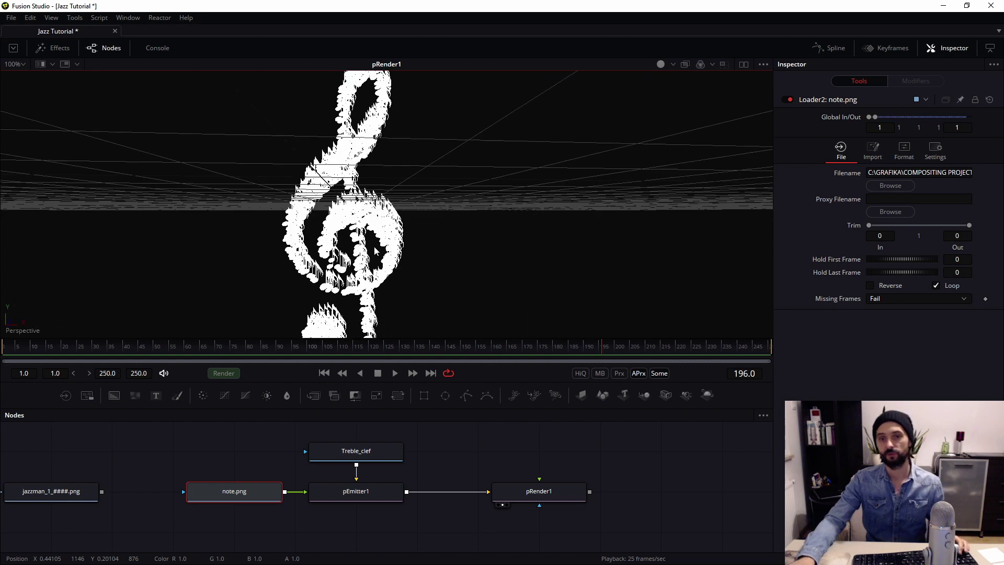
key(space)
key(space)
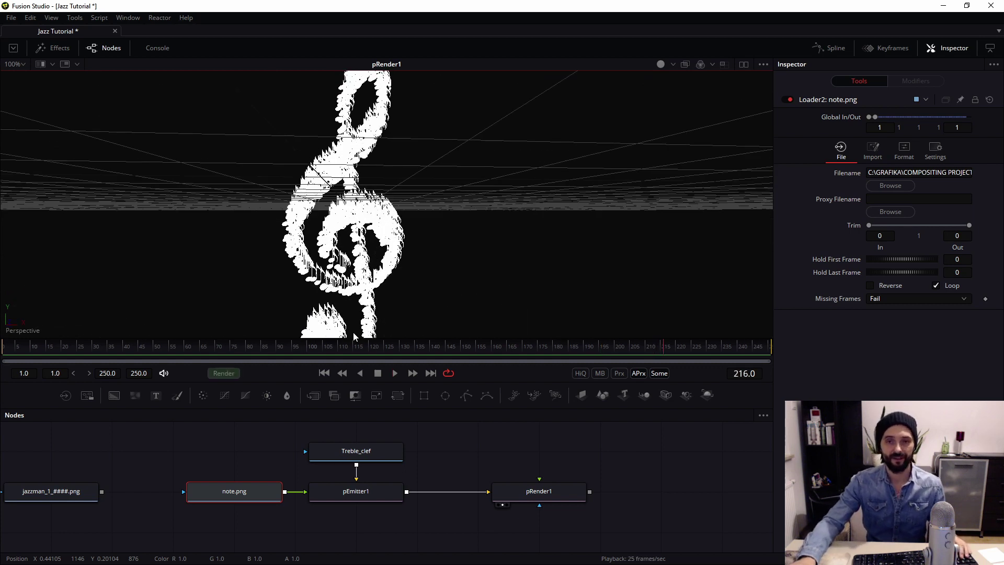
drag(141, 352, 105, 356)
click(67, 347)
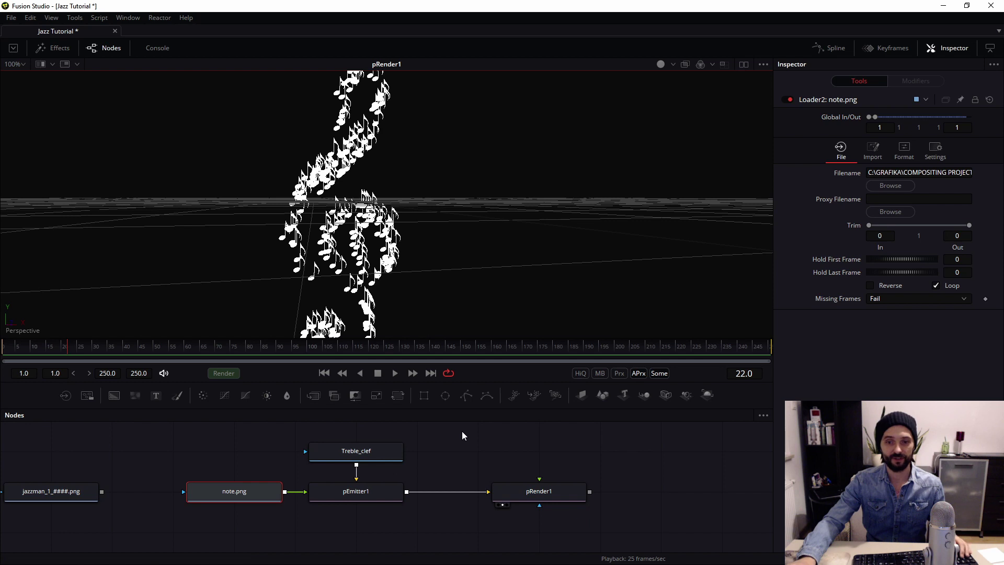
Set the pEmitter particle size to 0.0394 and variance to 0.0945, and make Size Over Life decline over its second half.
click(367, 497)
click(786, 142)
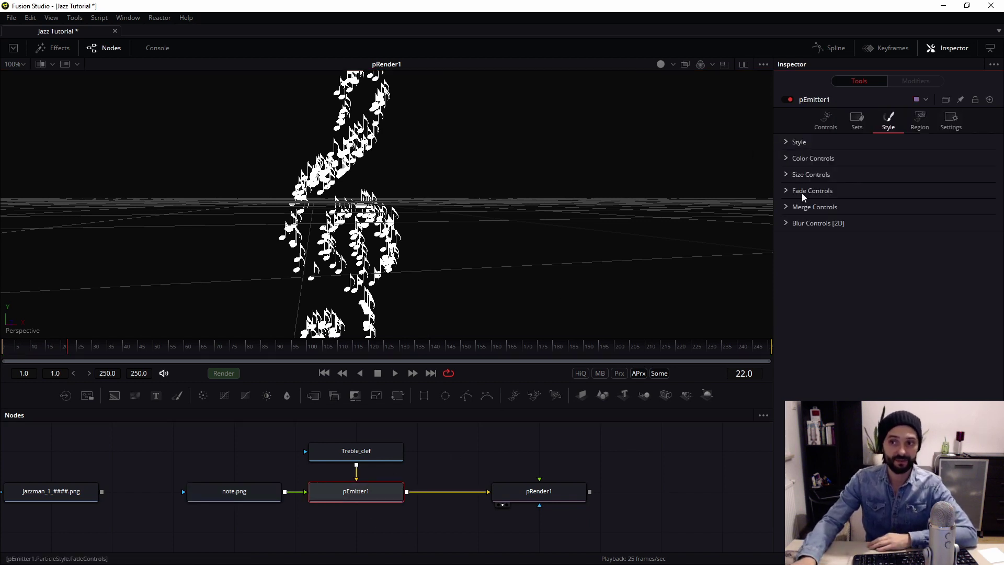
click(786, 176)
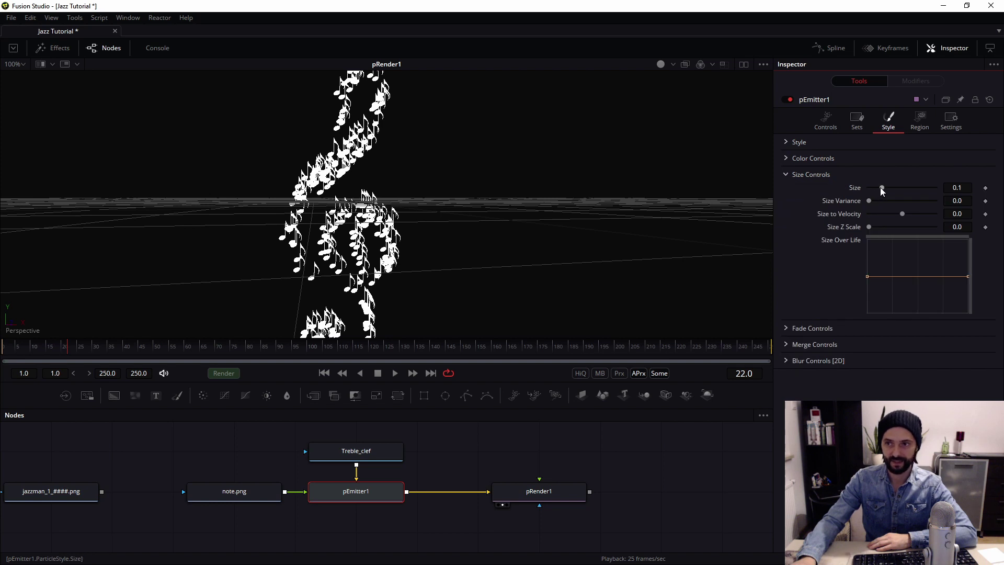
drag(882, 191, 884, 204)
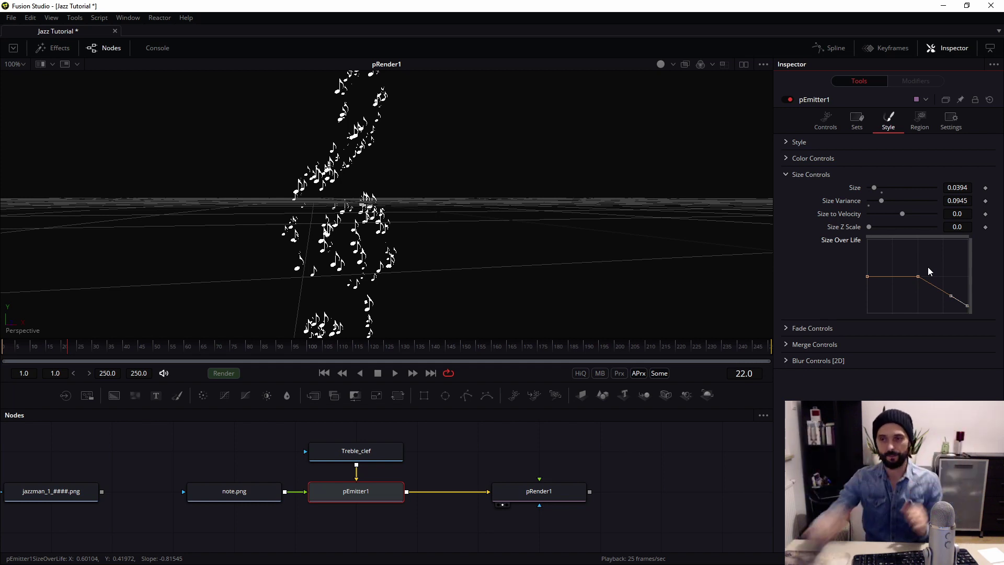
Set the pEmitter particle fade in to 0.172 and fade out to 0.767.
click(786, 175)
click(789, 192)
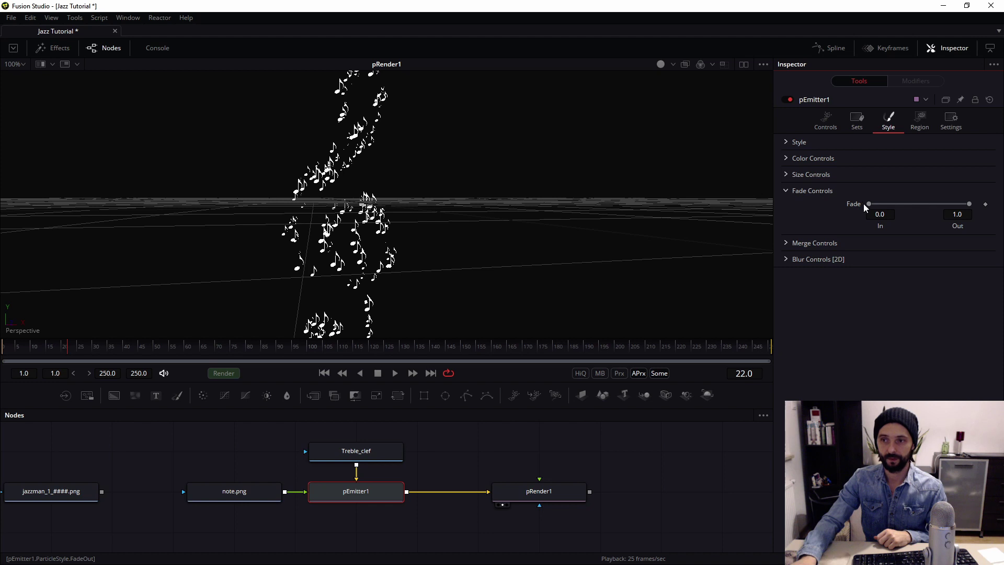
drag(876, 206, 884, 206)
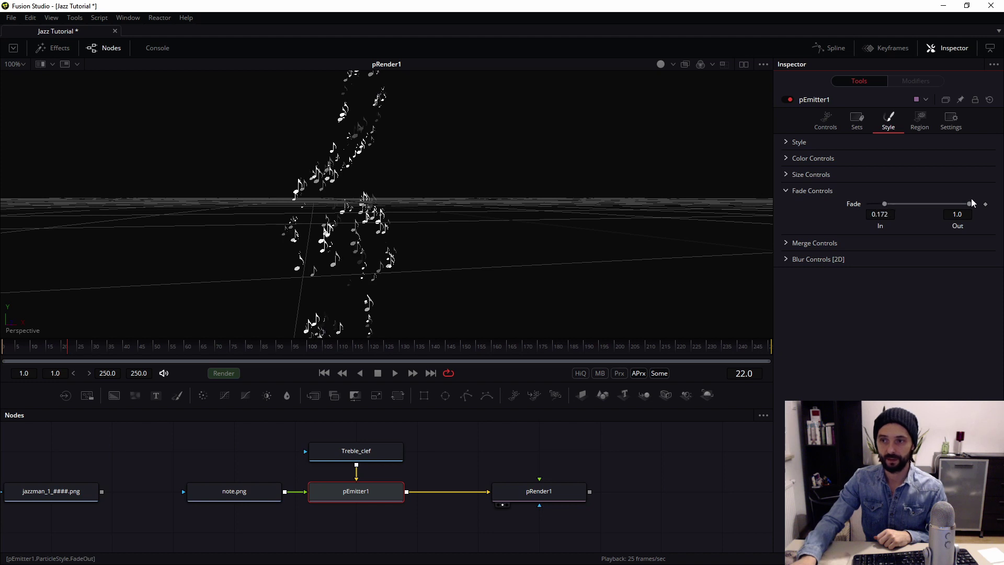
drag(951, 209, 947, 205)
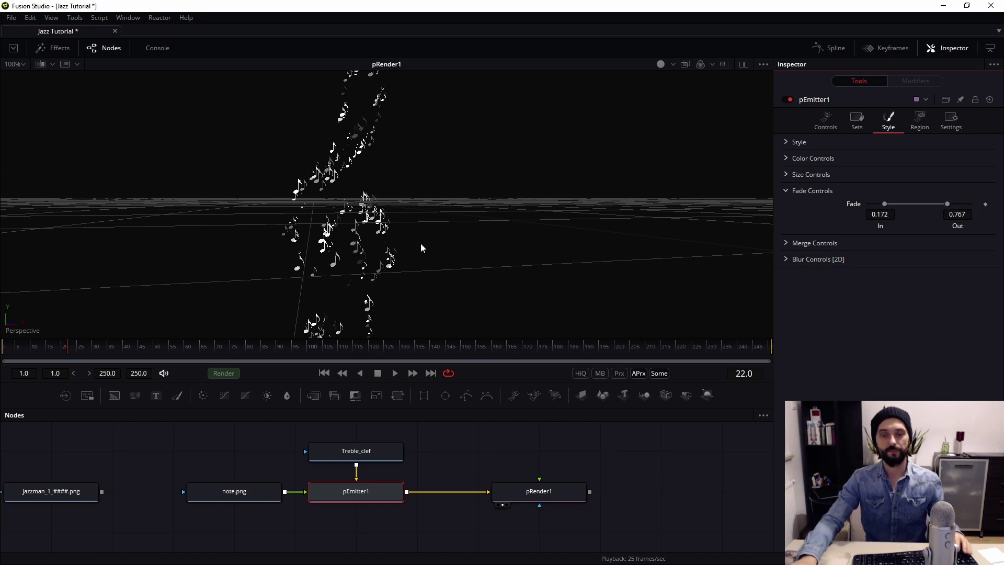
Add a Merge3D node after pRender1 and connect a Camera3D node to it.
drag(560, 486, 415, 490)
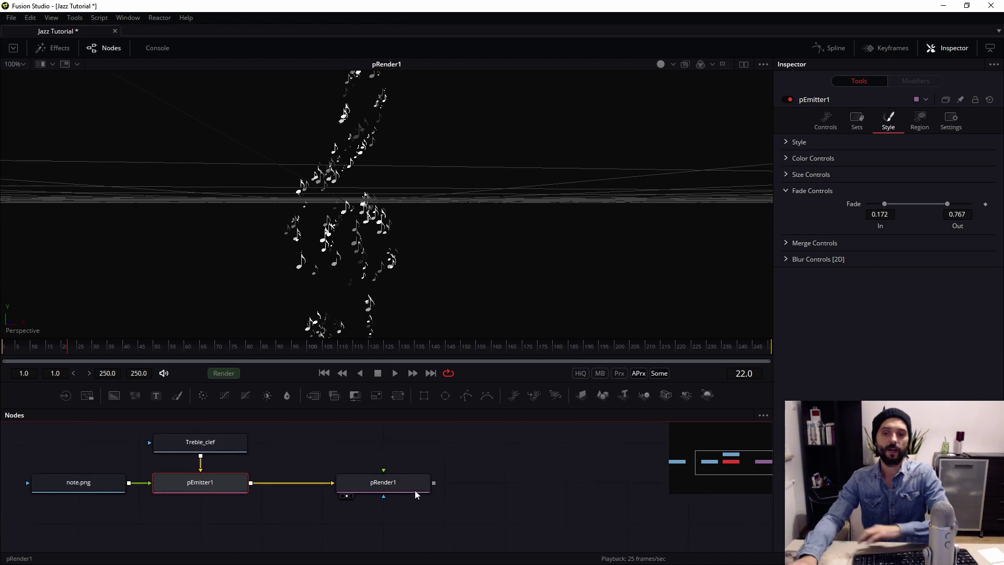
click(416, 490)
click(643, 396)
drag(495, 492, 565, 492)
click(665, 396)
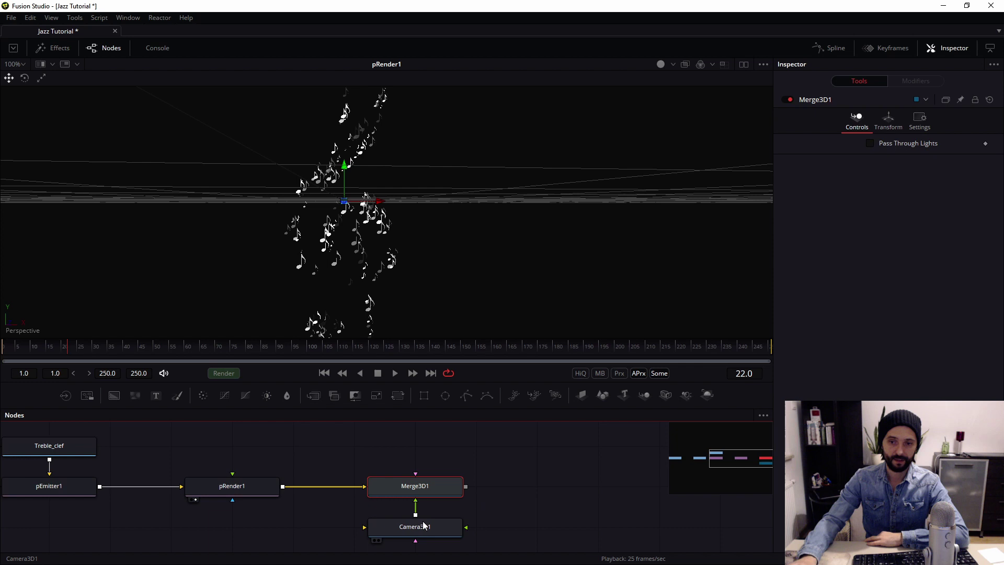
drag(422, 525, 417, 457)
click(400, 492)
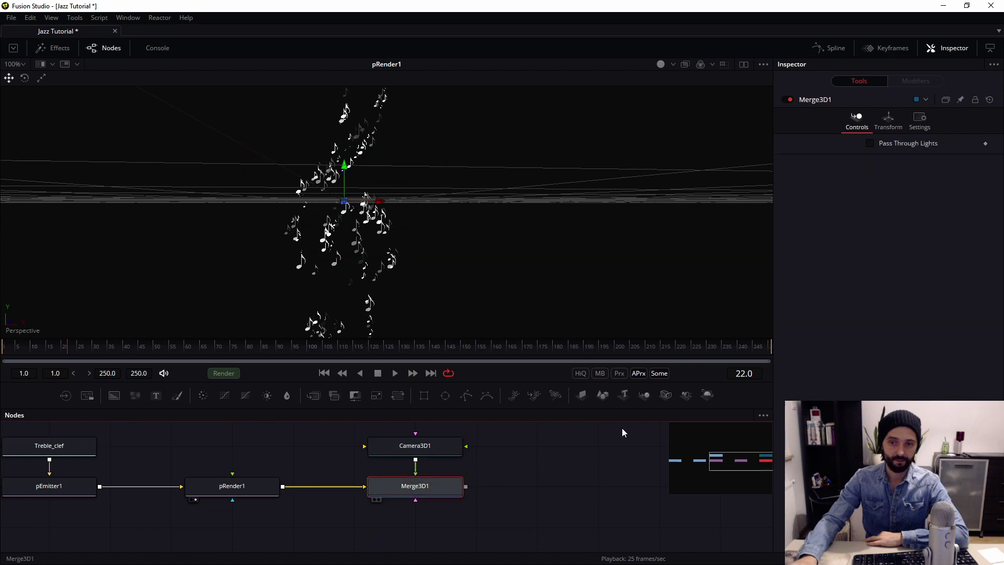
Add a Renderer3D node after Merge3D1, using the OpenGL Renderer and Camera3D1 as its camera.
click(708, 395)
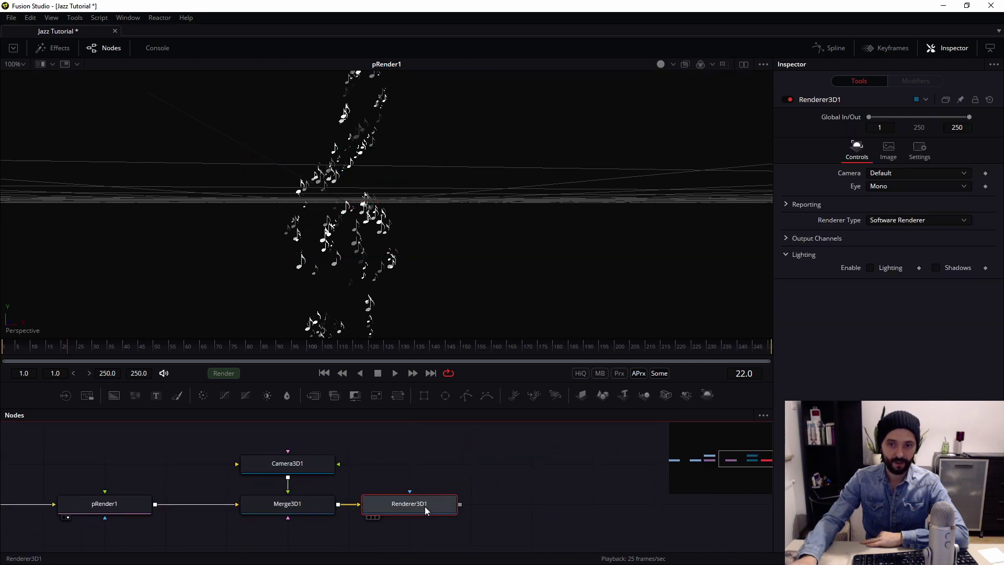
drag(426, 507, 487, 491)
click(902, 220)
click(896, 198)
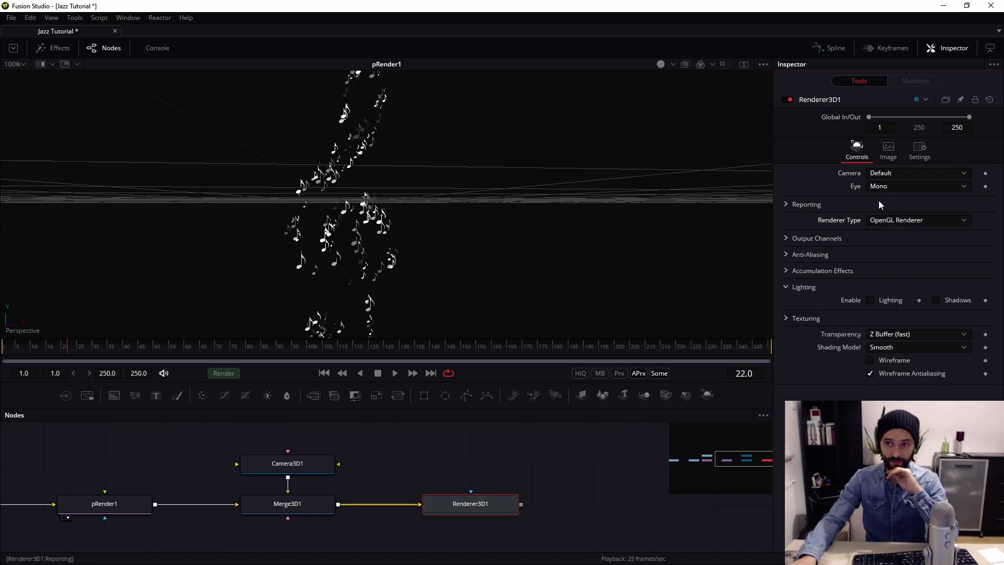
click(891, 176)
click(887, 186)
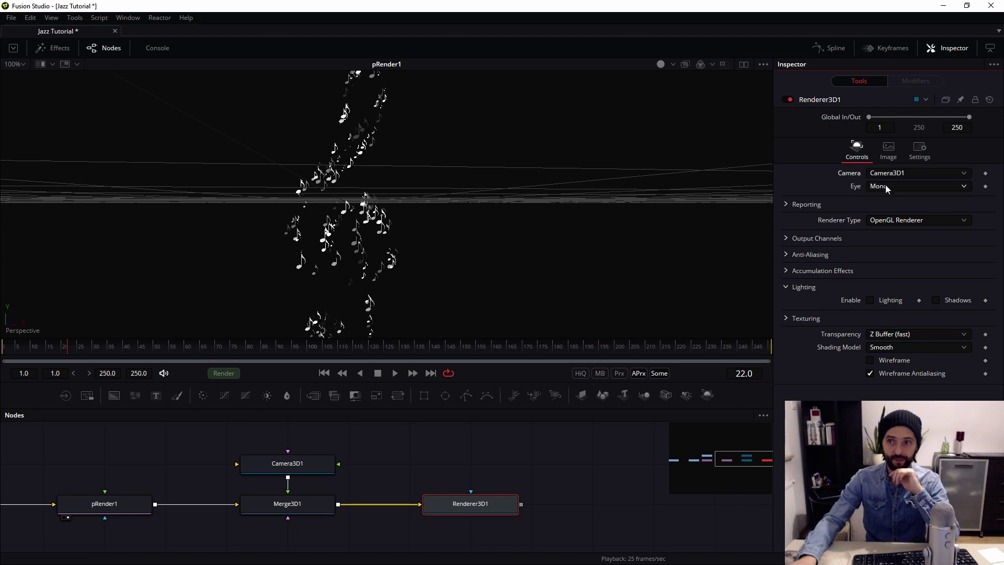
Place Camera3D1 below Merge3D1 and split the display into two viewers showing Merge3D1 and Renderer3D1.
click(291, 461)
drag(291, 474, 385, 496)
click(744, 64)
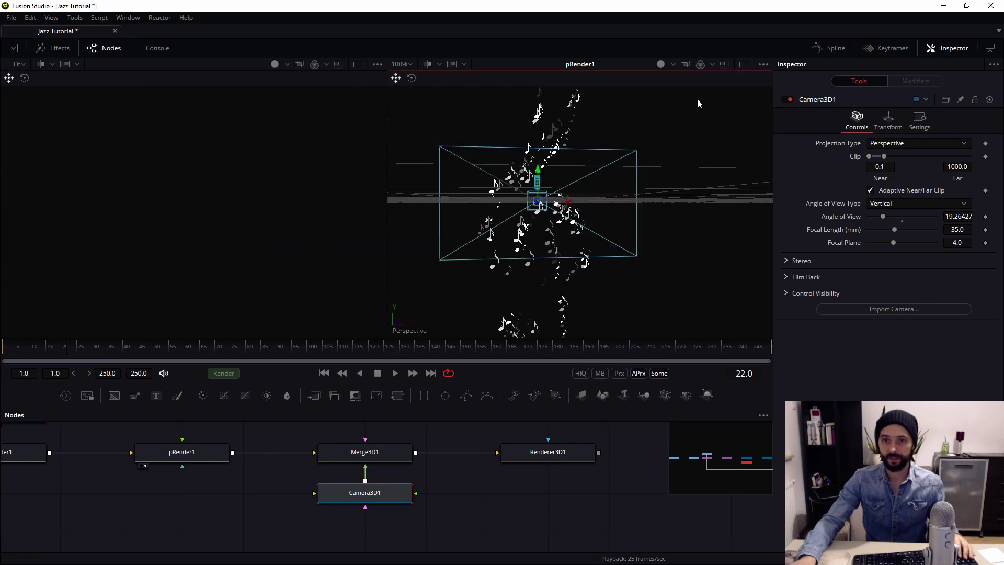
drag(565, 452, 575, 304)
drag(366, 451, 324, 269)
Pull Camera3D1 back until the whole treble clef fits in the rendered frame, and preview the animation.
scroll(209, 265, down, 3)
scroll(201, 267, down, 3)
drag(236, 232, 316, 248)
scroll(296, 243, down, 2)
scroll(296, 244, down, 3)
scroll(491, 242, down, 7)
drag(248, 215, 454, 286)
scroll(525, 234, up, 3)
drag(525, 234, 590, 213)
drag(242, 231, 197, 224)
drag(280, 224, 301, 227)
scroll(608, 230, up, 2)
key(space)
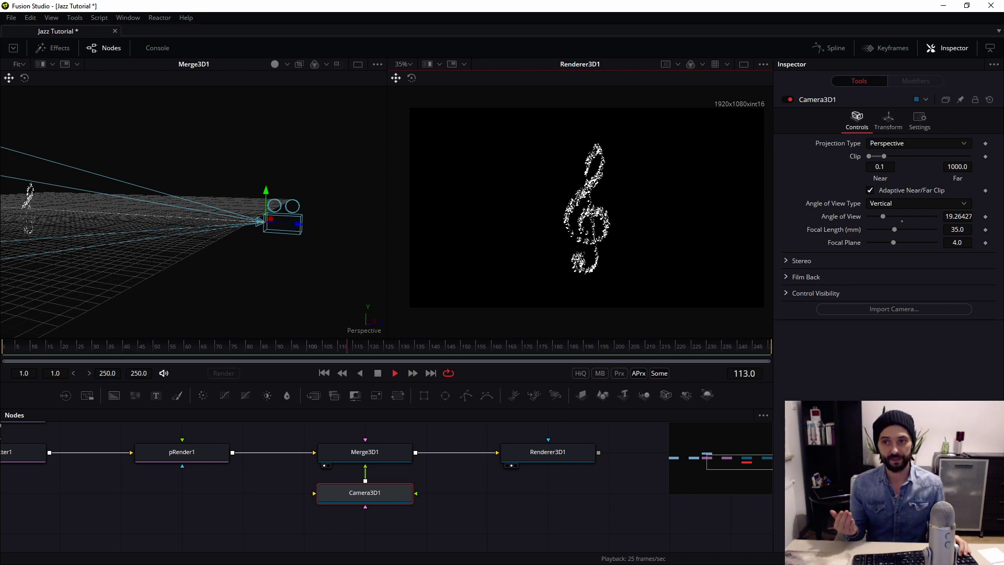
key(ctrl+1)
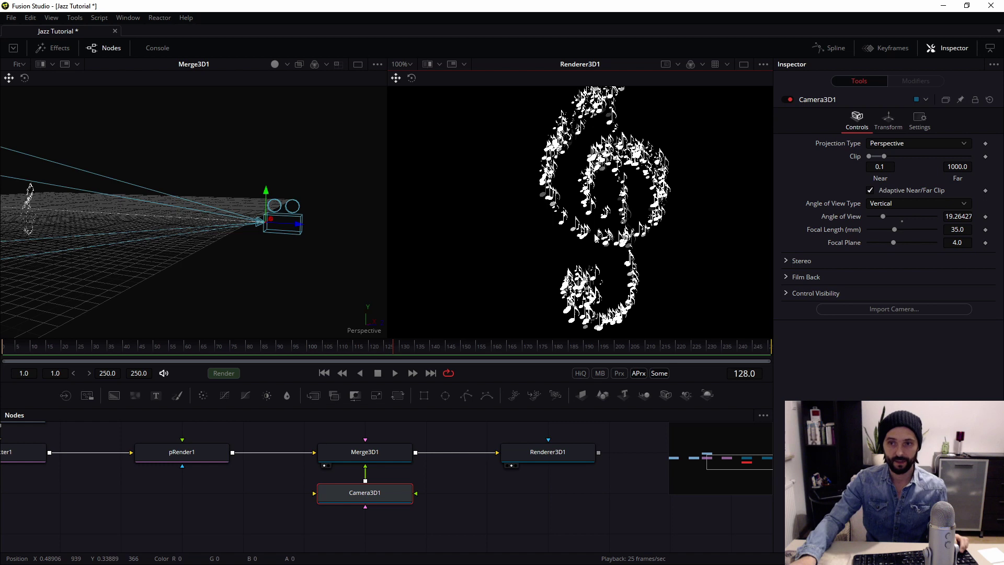
Set the Z Variance of pEmitter1's rotation to 180 so the notes get random orientations.
drag(42, 451, 276, 464)
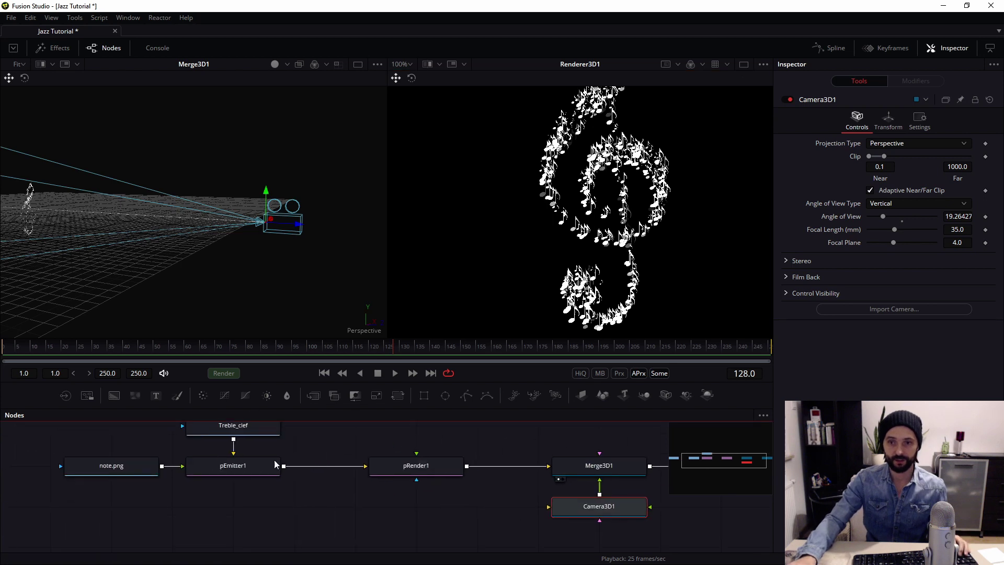
click(208, 471)
click(822, 119)
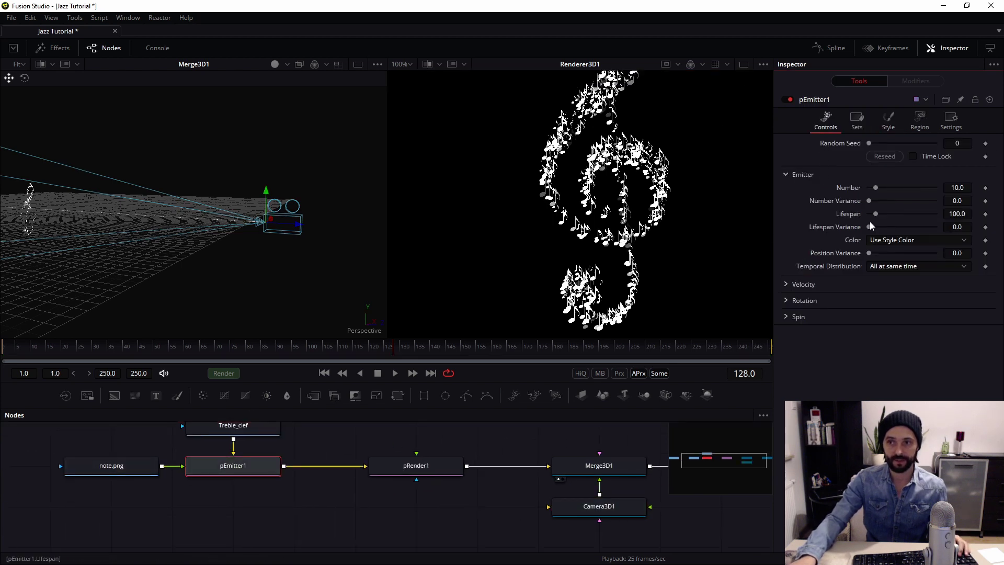
click(786, 175)
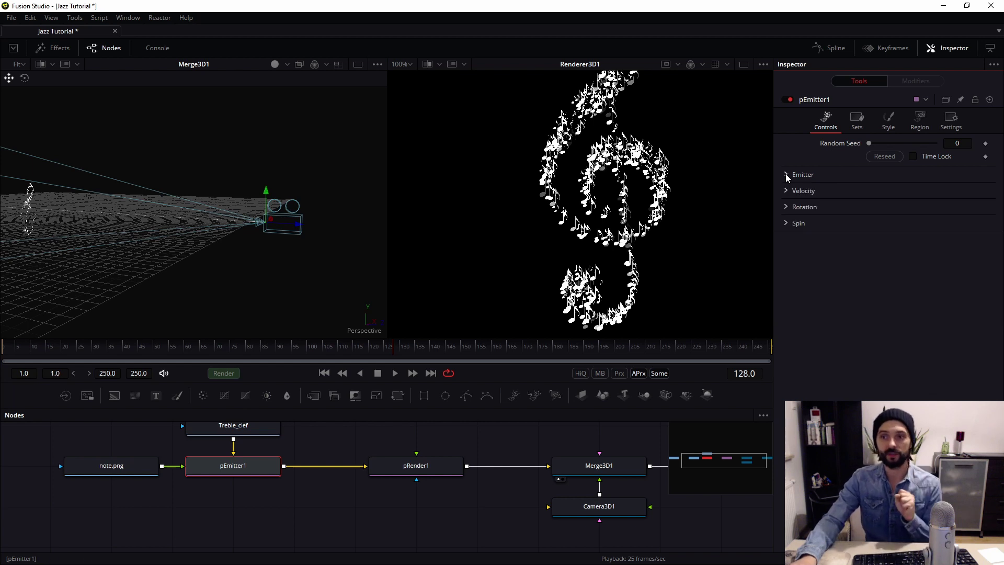
click(785, 206)
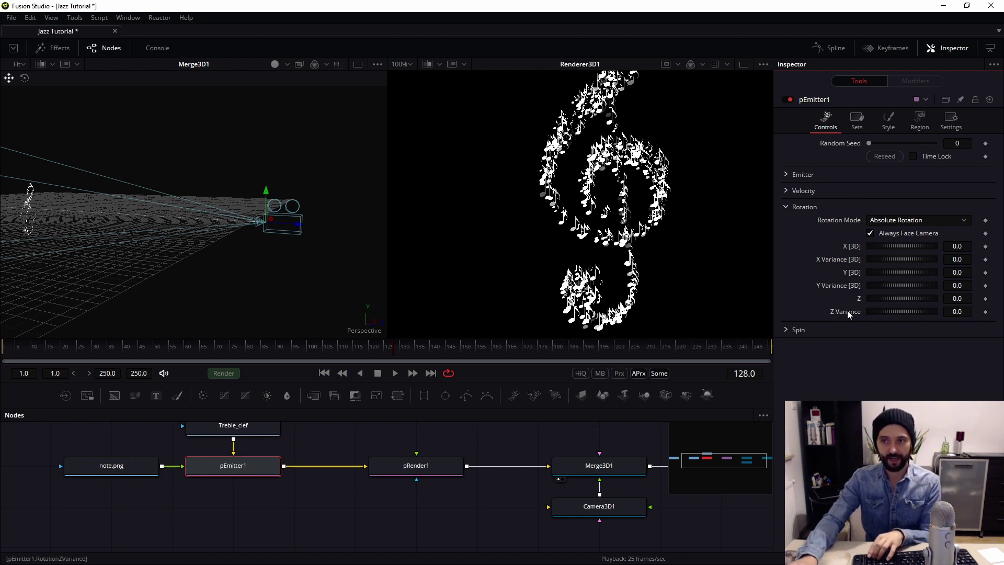
double_click(964, 311)
text(180)
key(Tab)
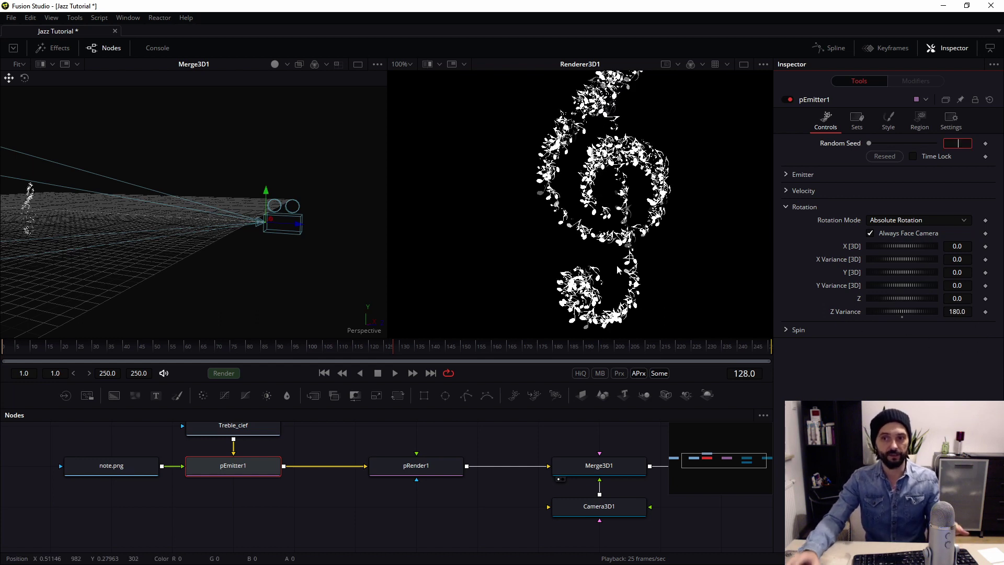
Play back the rotated notes and check the whole rendered frame in a single viewer before returning to two viewers.
click(395, 371)
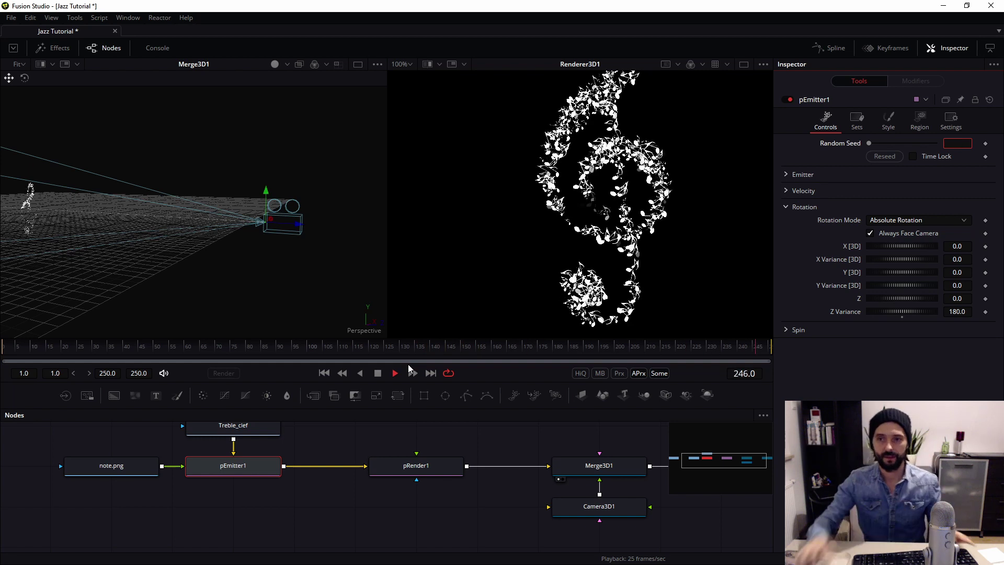
click(378, 373)
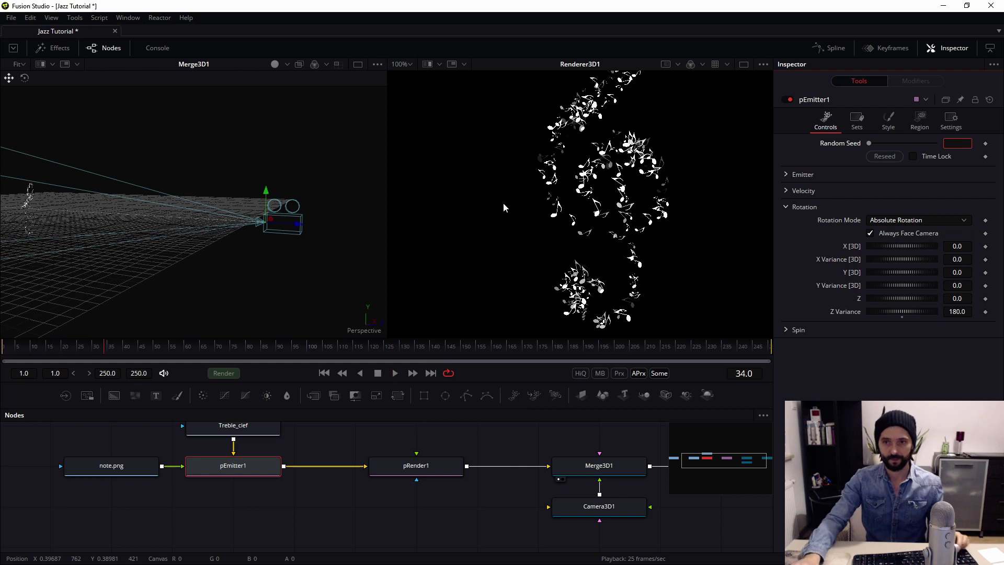
scroll(503, 202, down, 2)
click(743, 66)
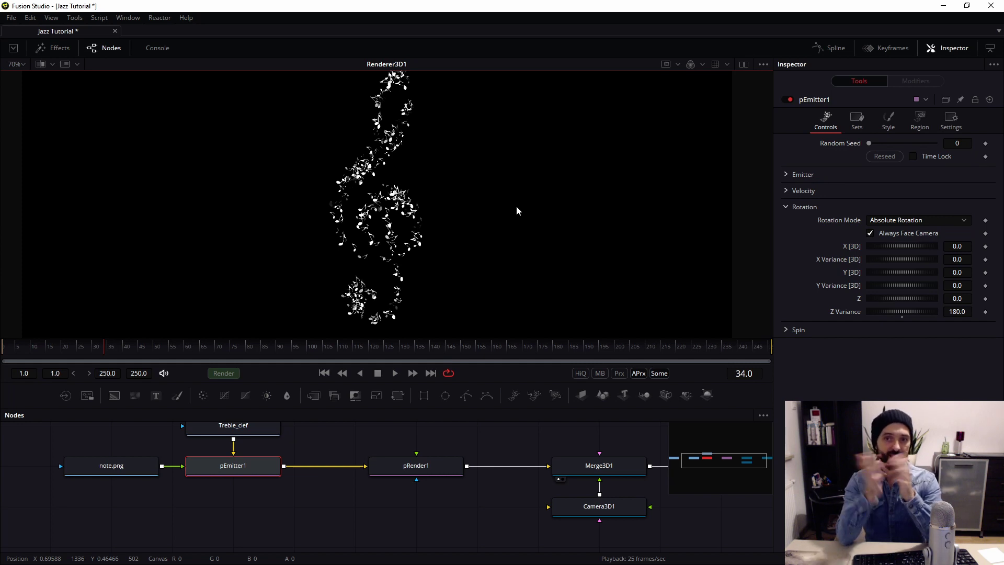
scroll(575, 172, down, 2)
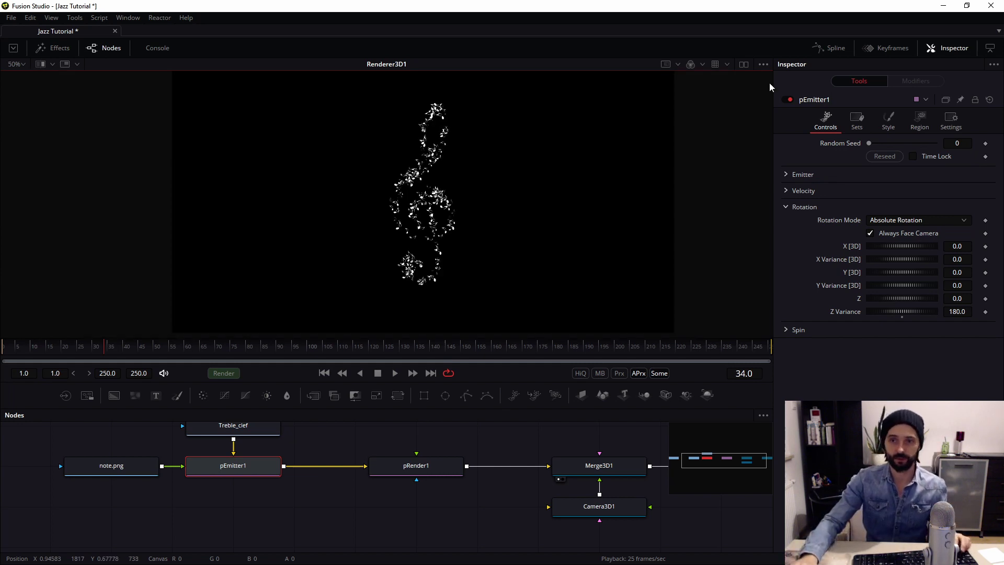
click(744, 65)
drag(175, 269, 264, 259)
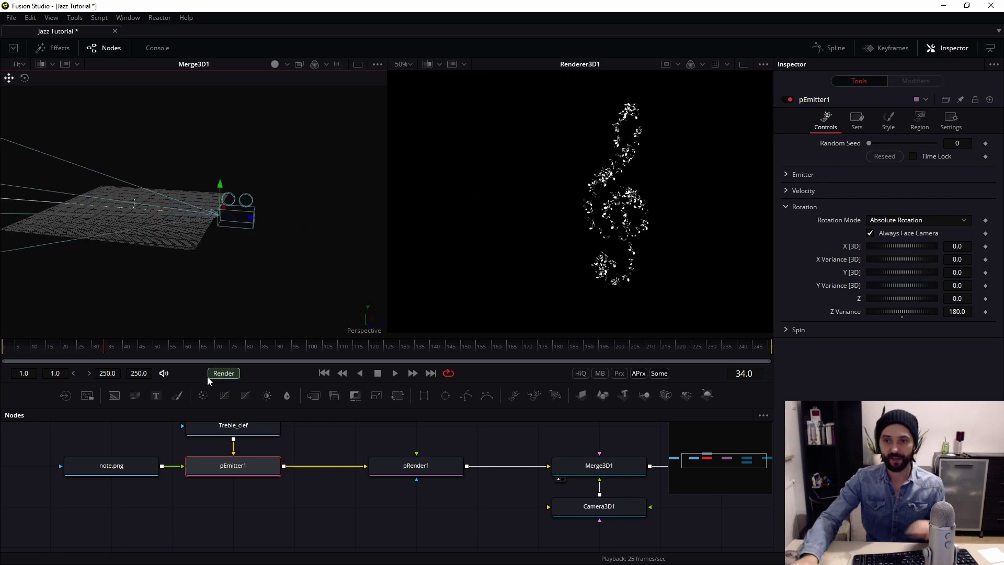
Set a keyframe on Camera3D1's Z translation at frame 1.
key(ctrl+Left)
click(112, 373)
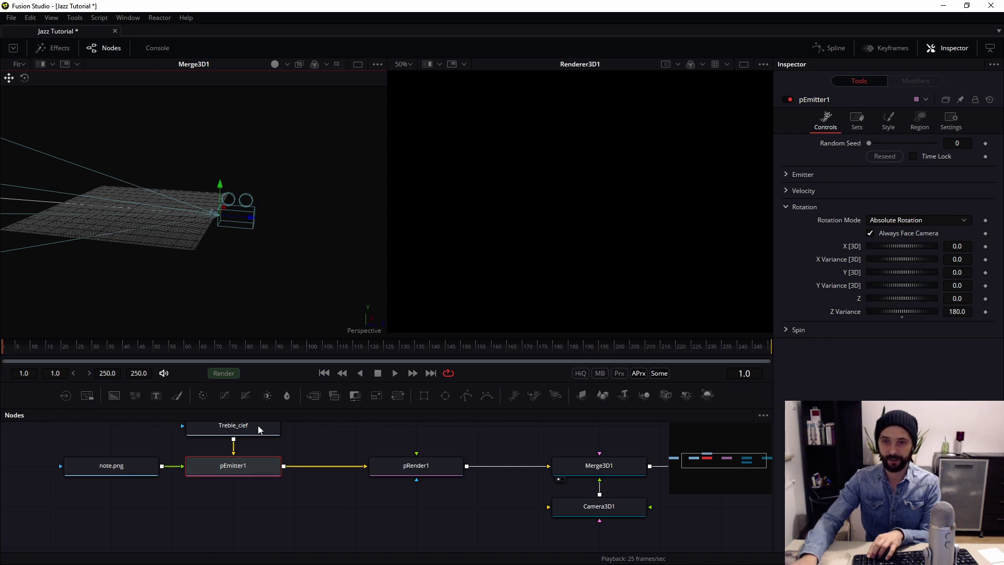
drag(357, 490, 276, 502)
drag(494, 513, 454, 497)
scroll(454, 496, right, 1)
click(459, 503)
click(888, 120)
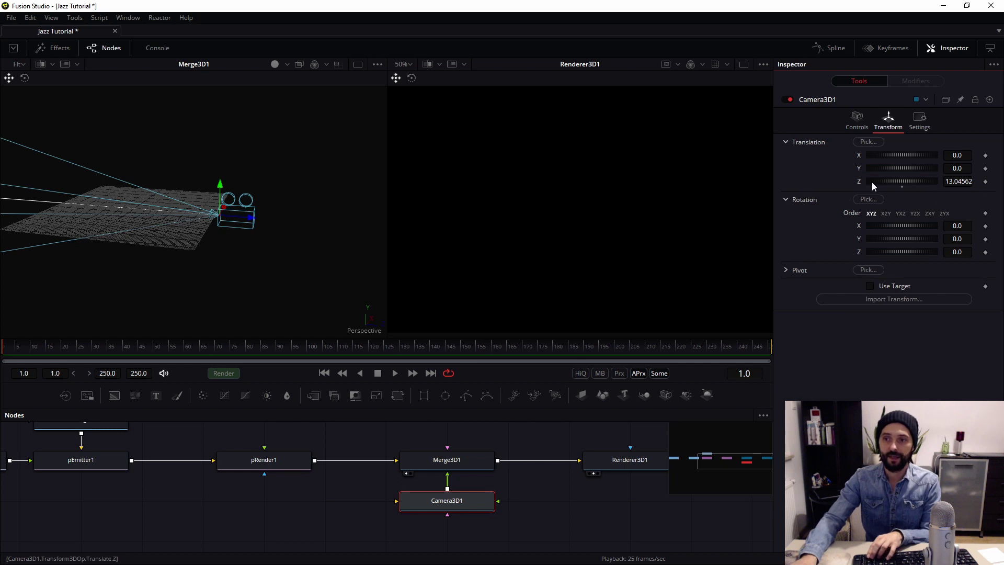
click(985, 181)
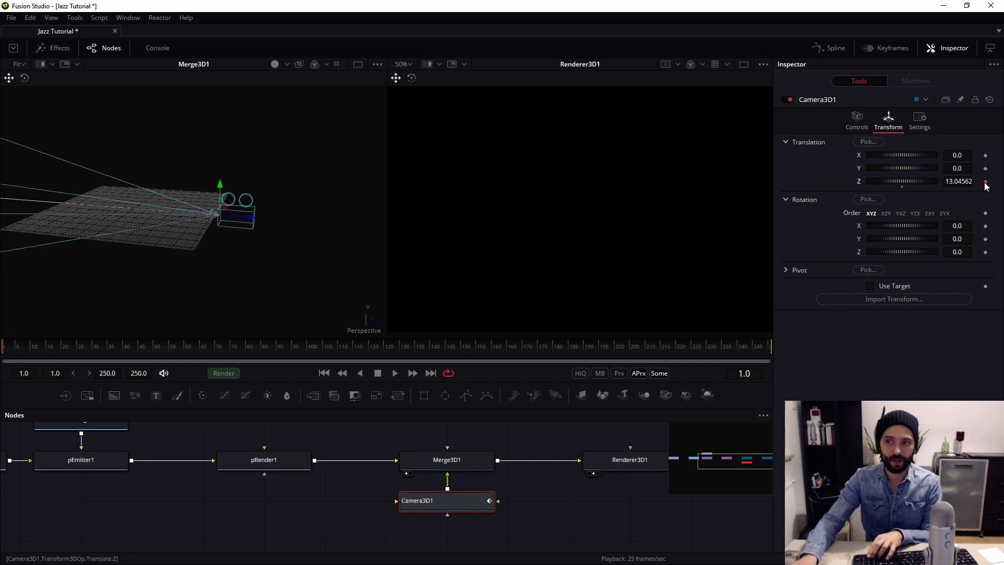
At frame 250, move Camera3D1 closer to the clef along Z, to about 10.15.
drag(34, 349, 781, 359)
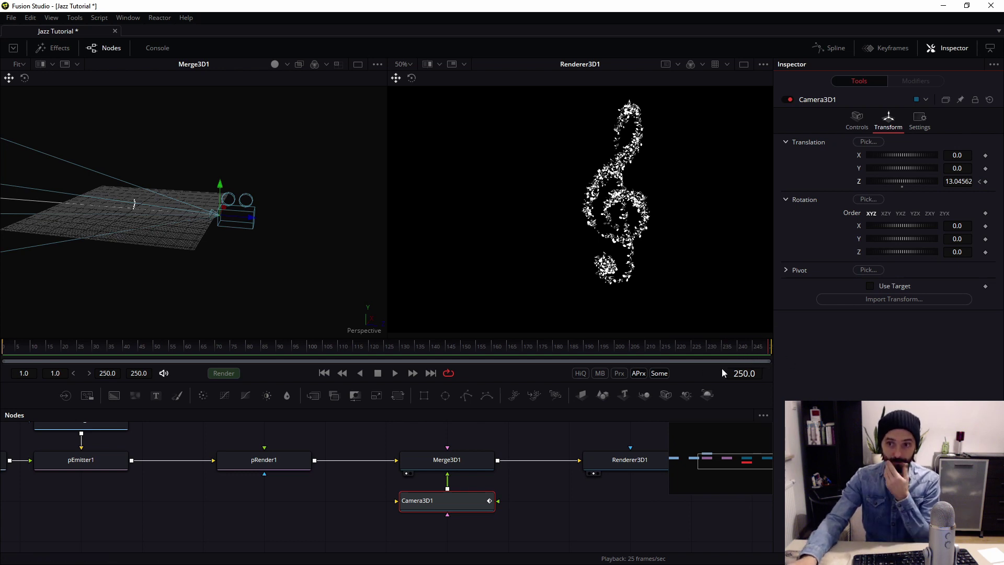
drag(252, 222, 230, 217)
scroll(615, 192, down, 1)
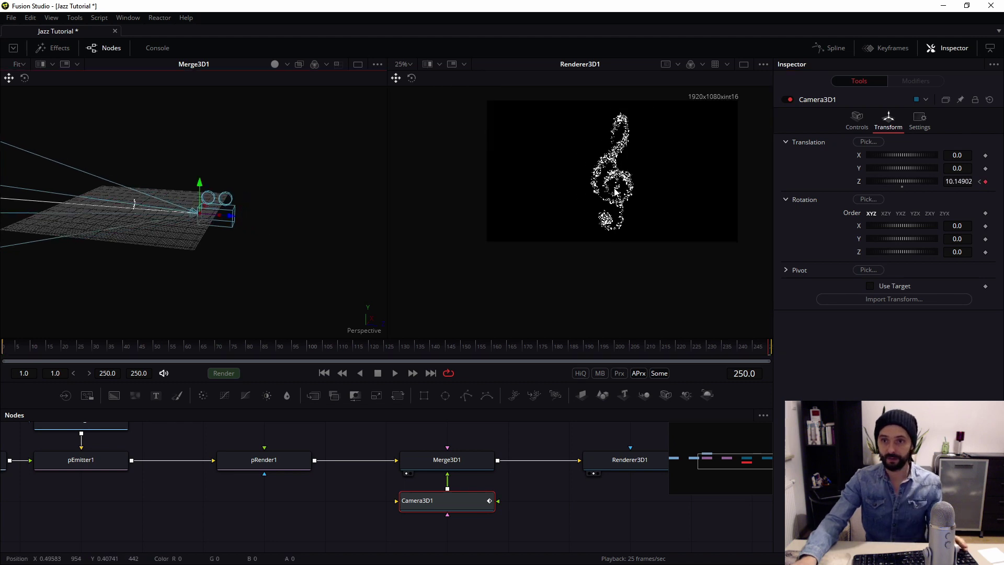
drag(616, 193, 597, 221)
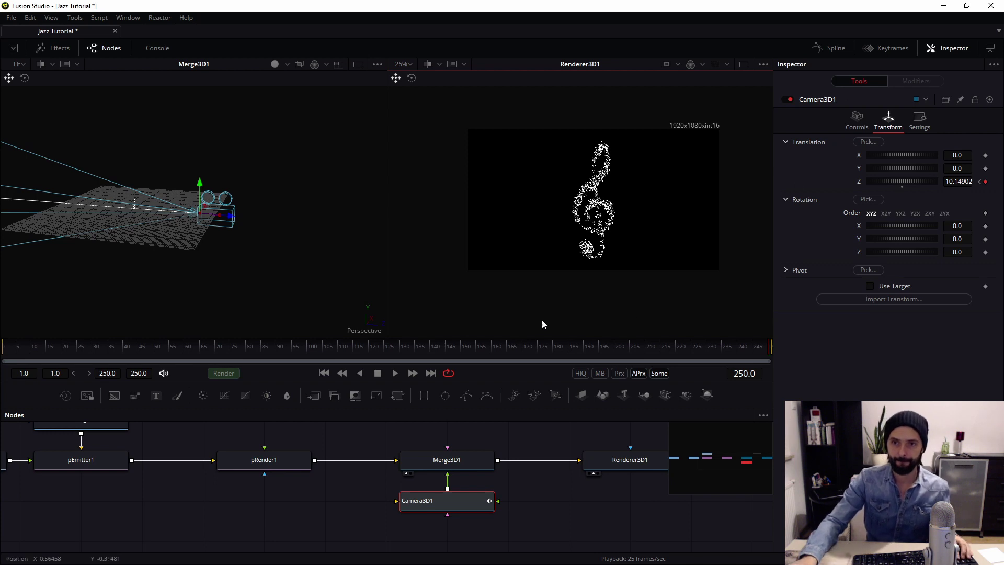
Show Camera3D1's Z Offset curve in an enlarged Spline editor, fit it to the view, and play the animation from frame 1.
click(832, 48)
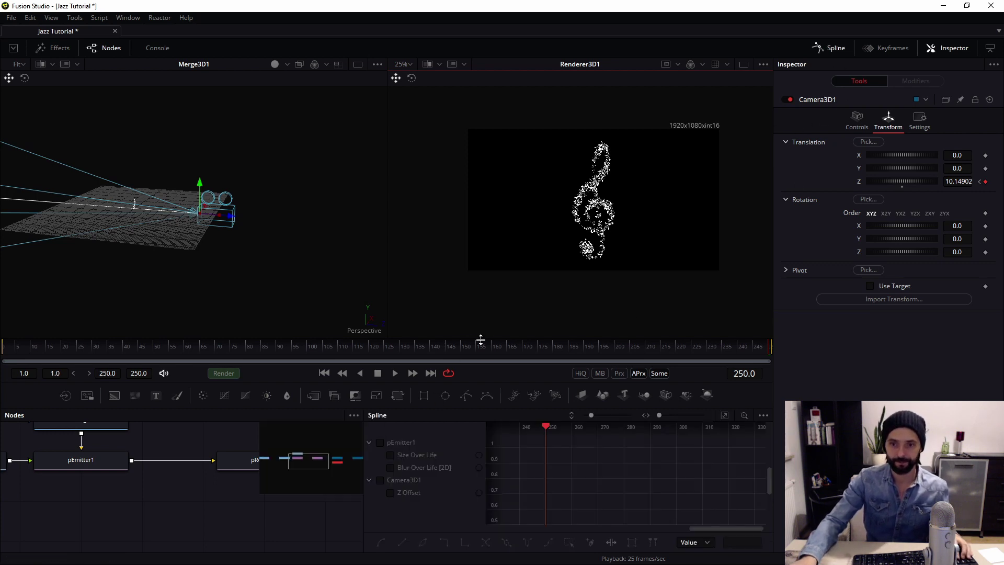
drag(489, 336, 491, 258)
click(763, 333)
click(703, 425)
click(390, 373)
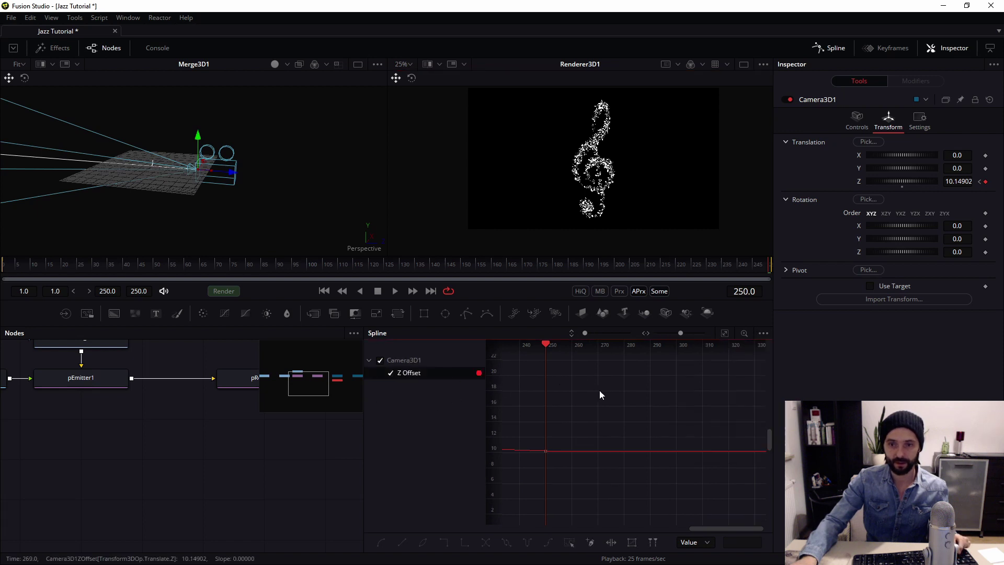
click(725, 333)
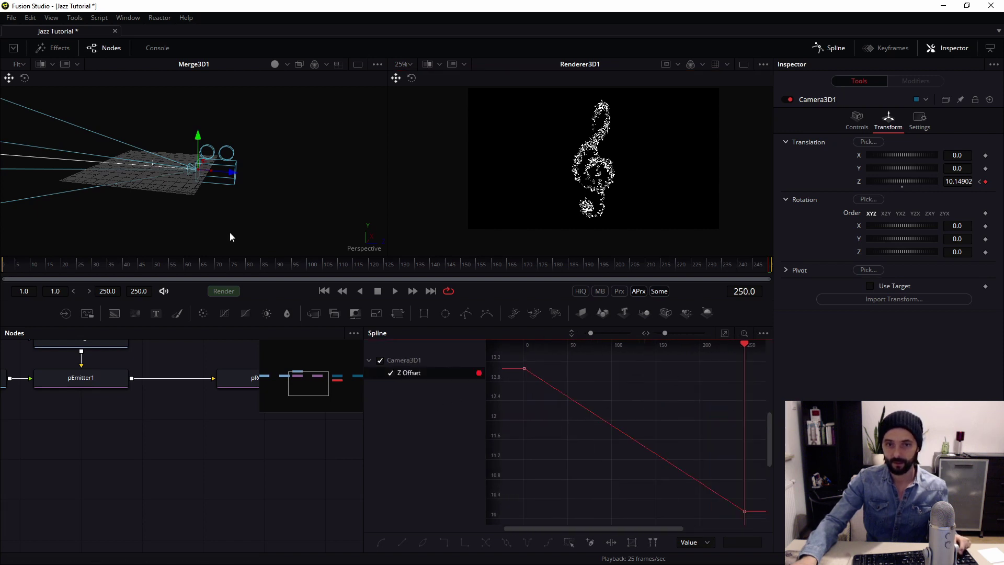
drag(206, 268, 3, 267)
key(space)
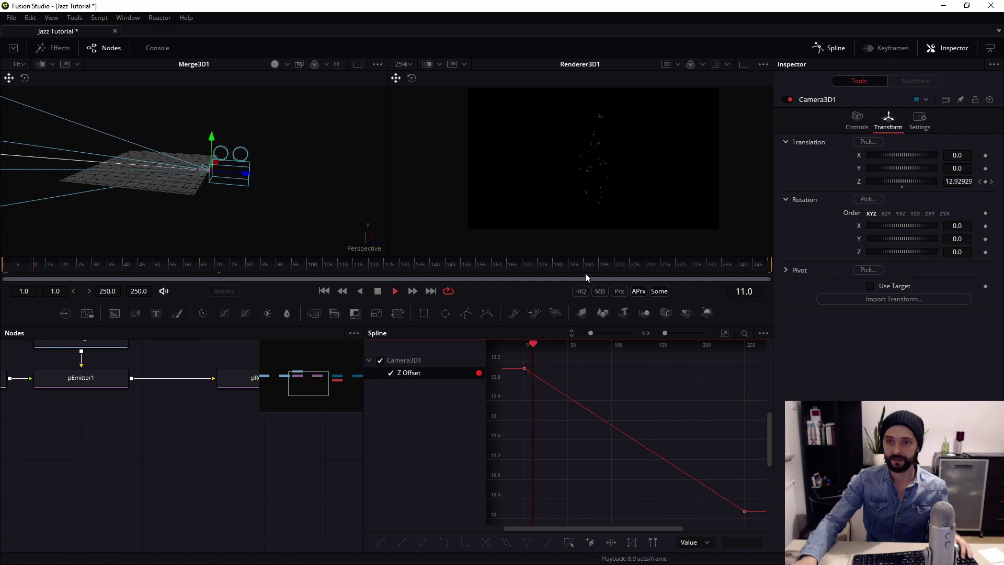
Raise both Z Offset keyframes with a shape box to about 17.6 at the start and 12 at the end, and preview.
scroll(602, 374, down, 2)
drag(540, 369, 722, 494)
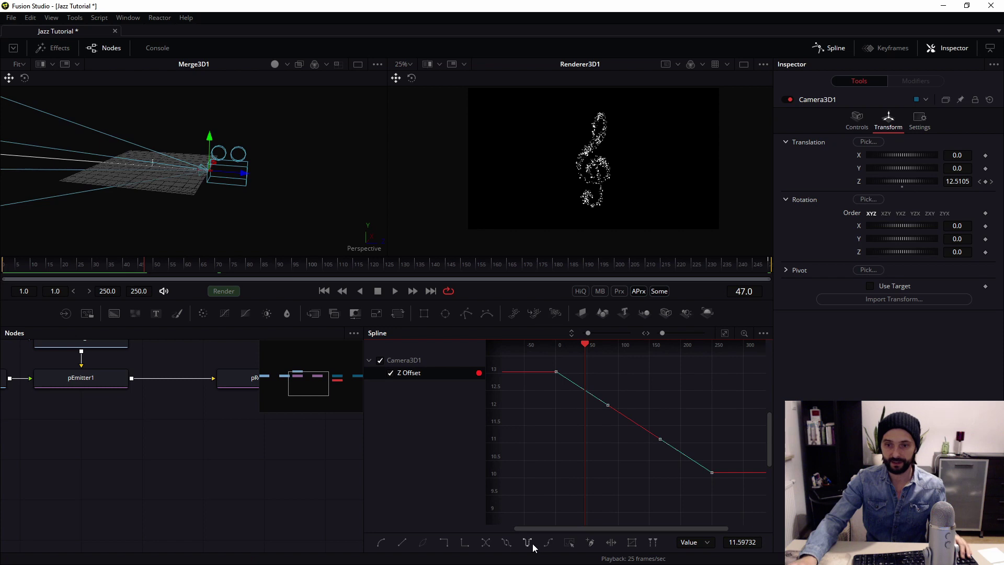
click(632, 543)
drag(634, 371, 638, 332)
scroll(636, 405, down, 3)
drag(637, 453, 636, 428)
drag(637, 385, 637, 363)
click(135, 268)
key(space)
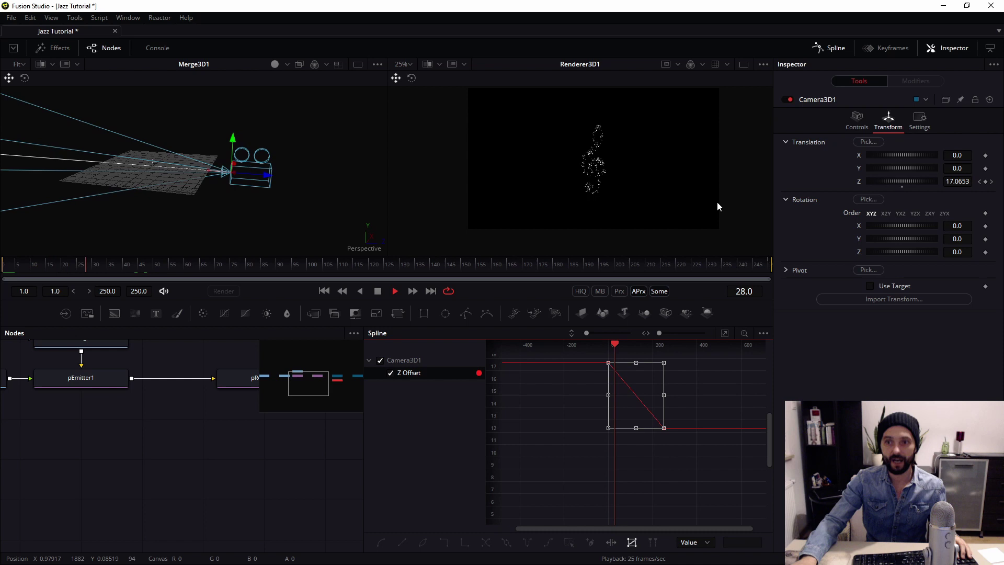
Close the Spline editor, preview the camera move in a single enlarged Renderer3D1 viewer, and return to frame 1.
click(744, 65)
key(space)
drag(357, 255, 337, 332)
click(837, 48)
scroll(419, 185, up, 1)
drag(337, 332, 337, 353)
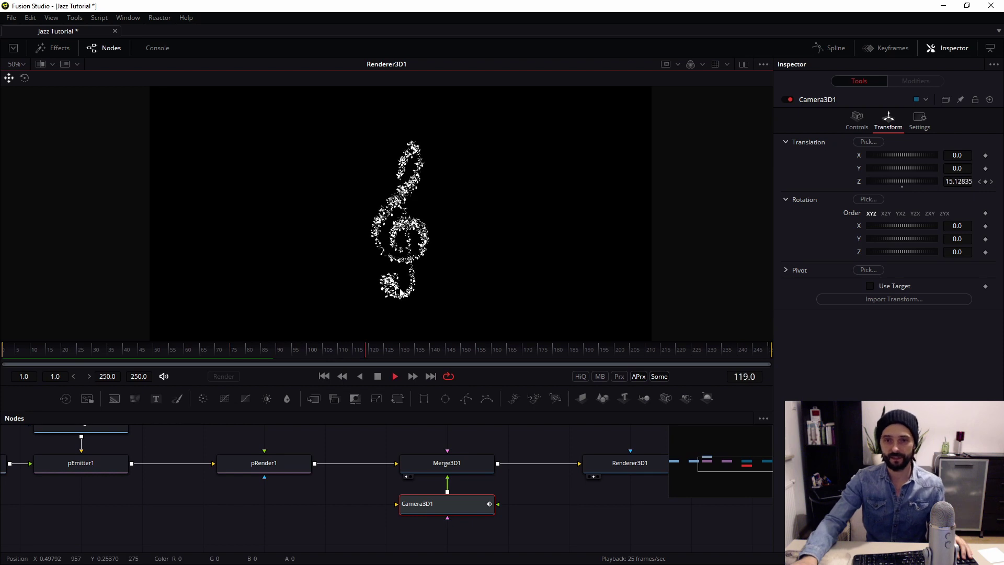
key(space)
drag(157, 352, 2, 351)
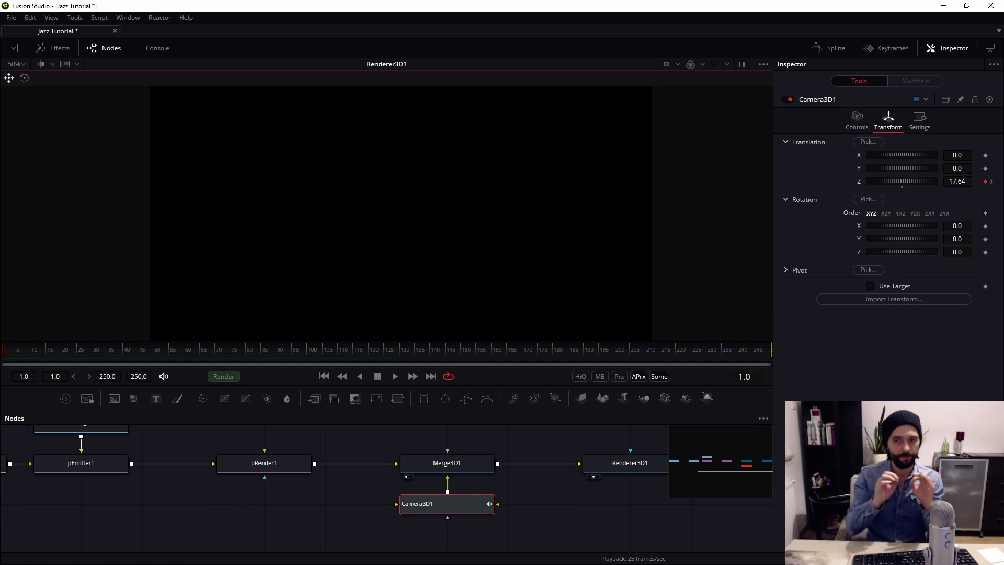
Set pRender1's Pre-Generate Frames to 50 so particles already exist at the first frame.
drag(226, 495, 350, 499)
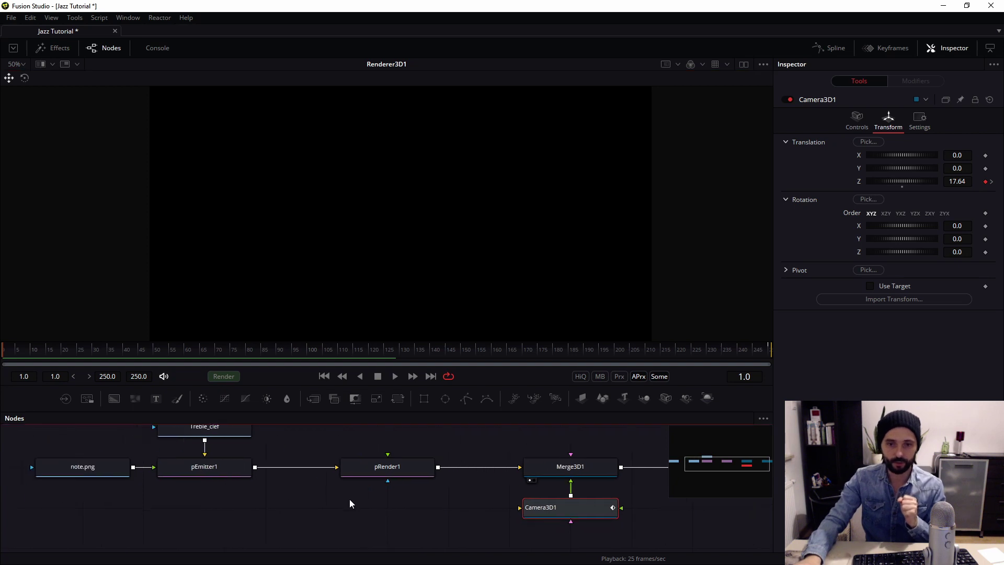
drag(474, 485, 418, 481)
click(322, 466)
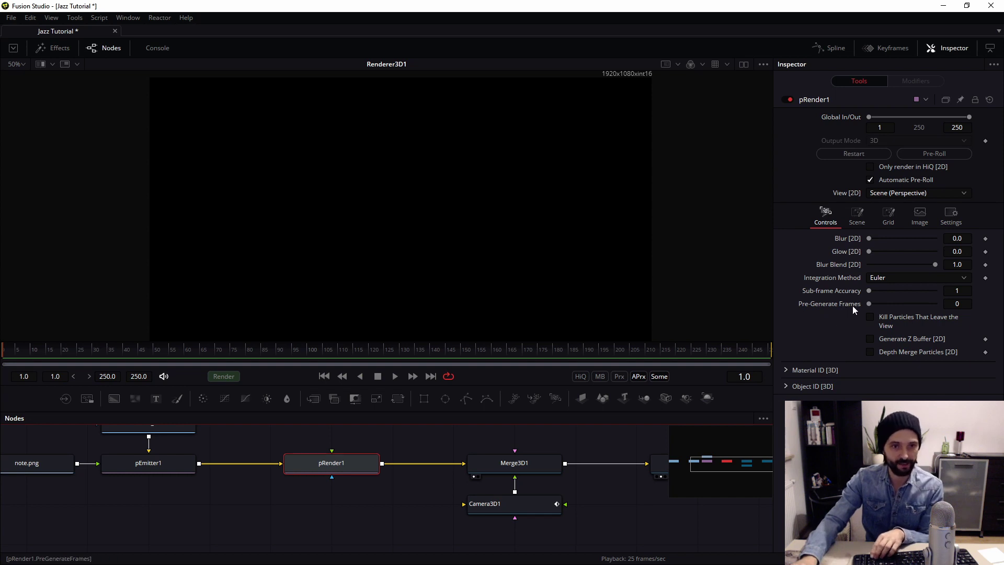
click(957, 303)
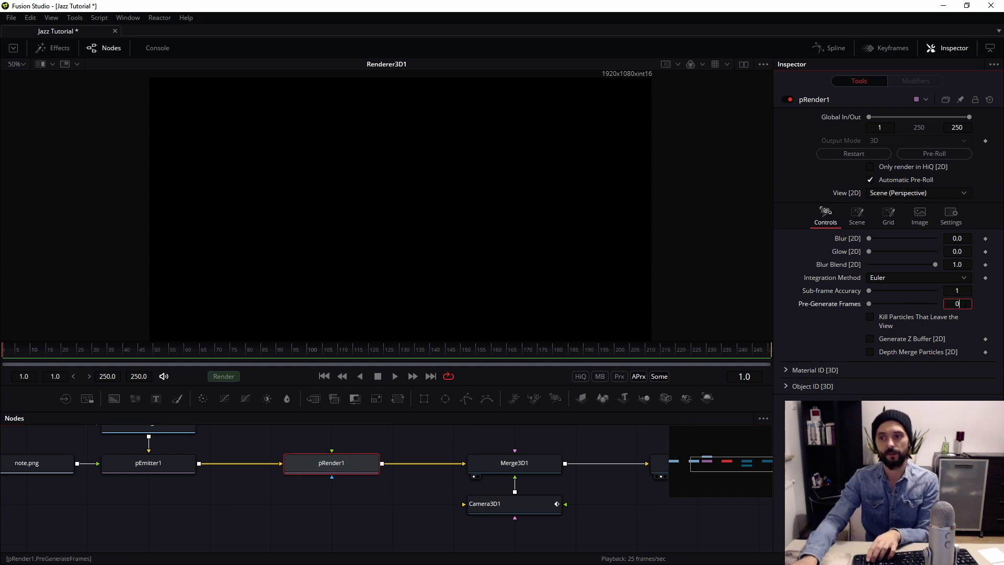
text(50)
key(Tab)
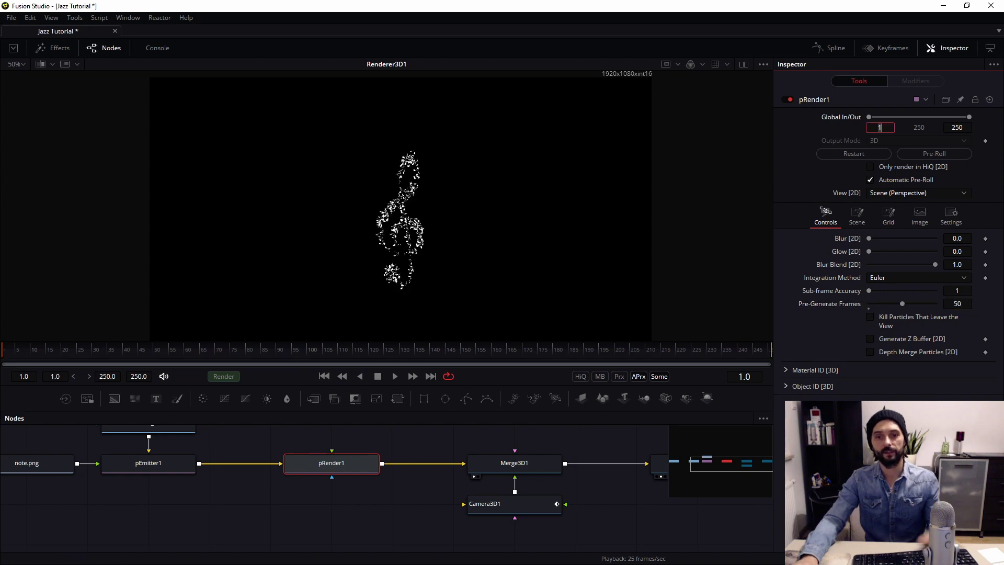
key(BackSpace)
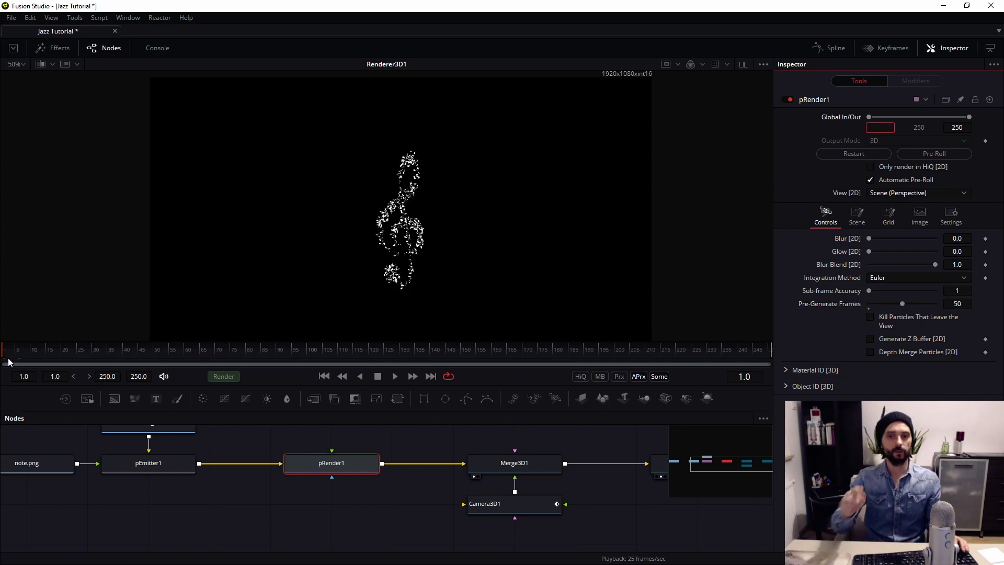
Preview the start of the animation with the pre-generated particles and return to frame 1.
click(396, 377)
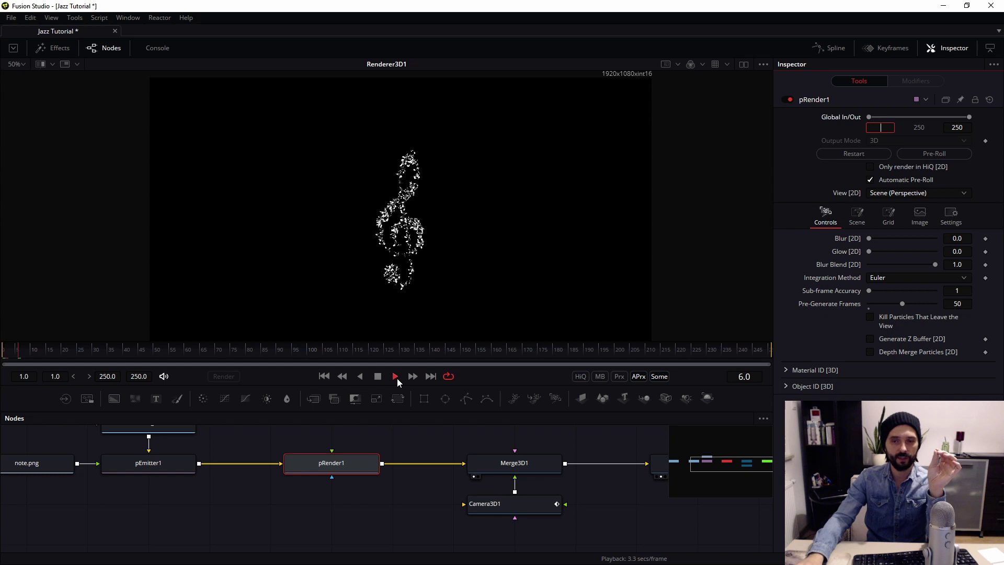
click(378, 376)
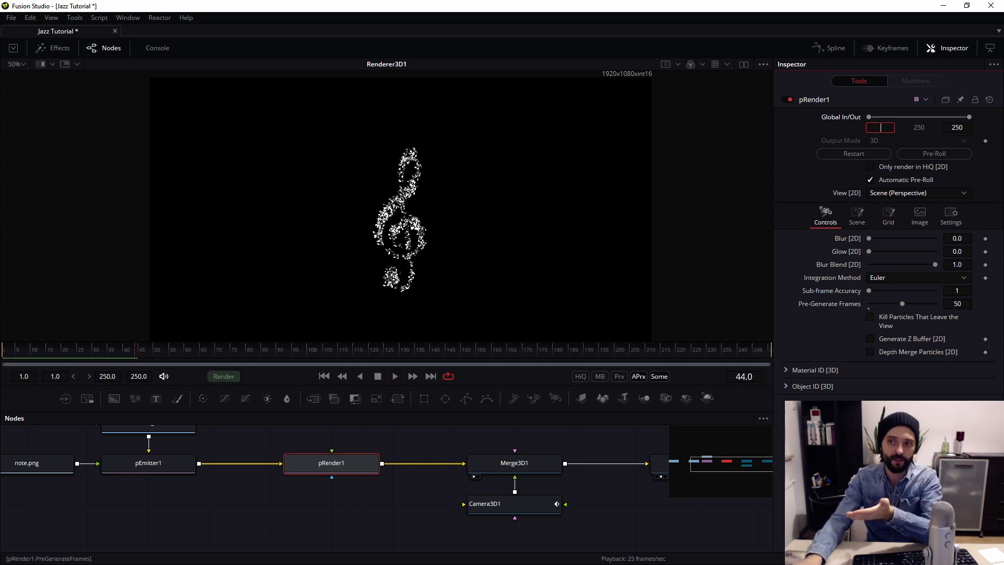
drag(136, 350, 3, 349)
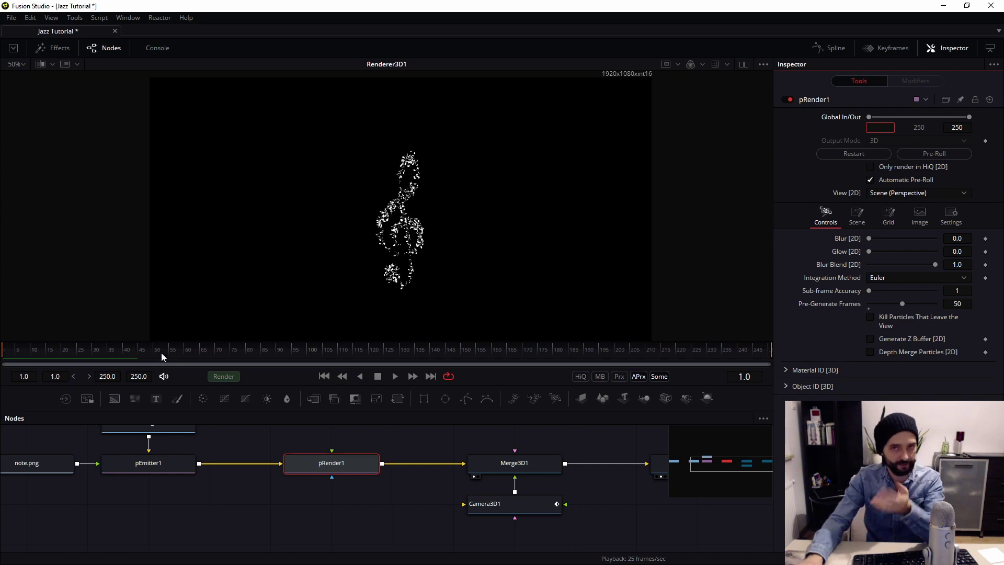
Try a Pre-Generate Frames value of 10 on pRender1 and preview the animation.
click(958, 304)
text(10)
key(Return)
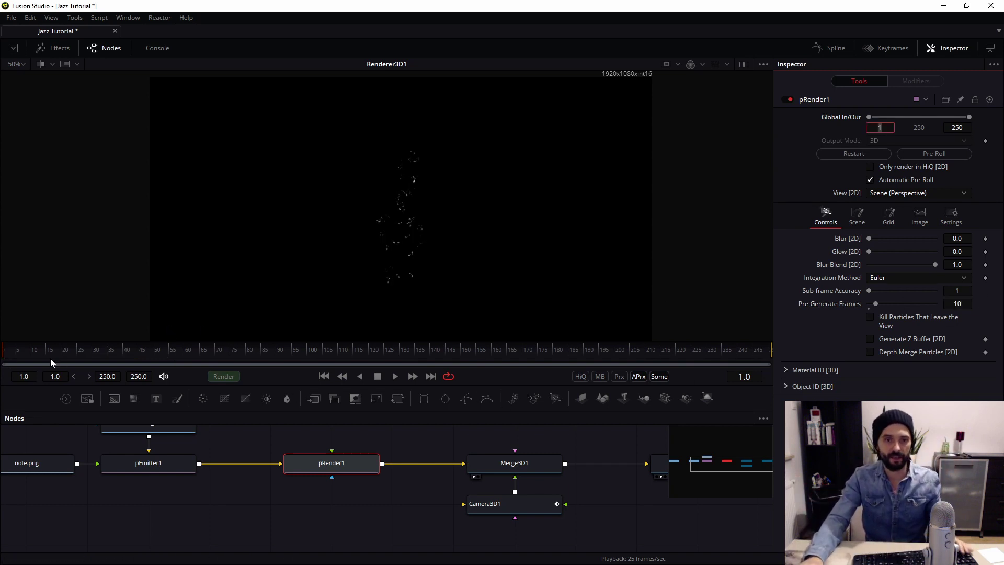
click(395, 376)
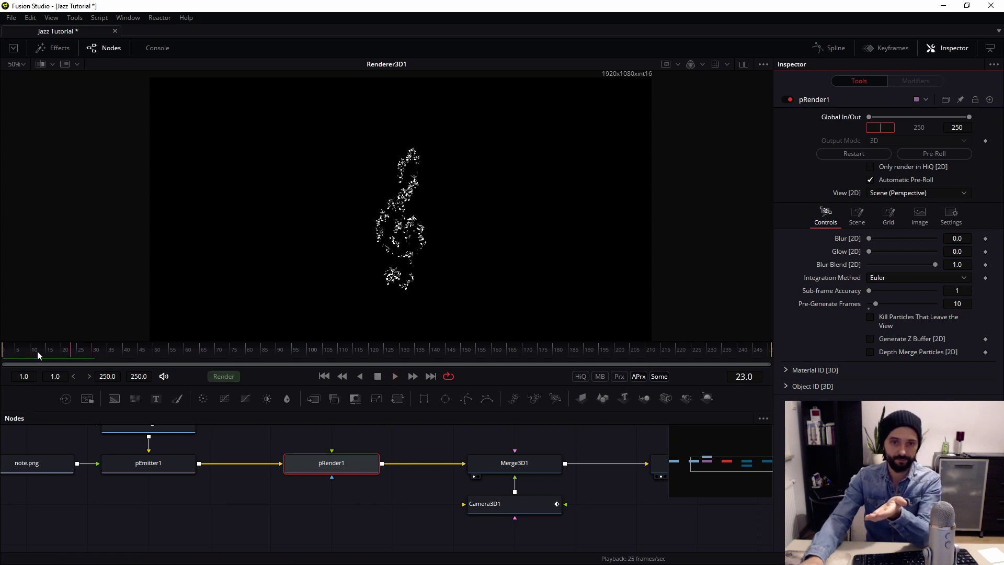
click(395, 376)
click(380, 376)
Set pRender1's Pre-Generate Frames back to 50.
click(958, 303)
text(50)
key(Tab)
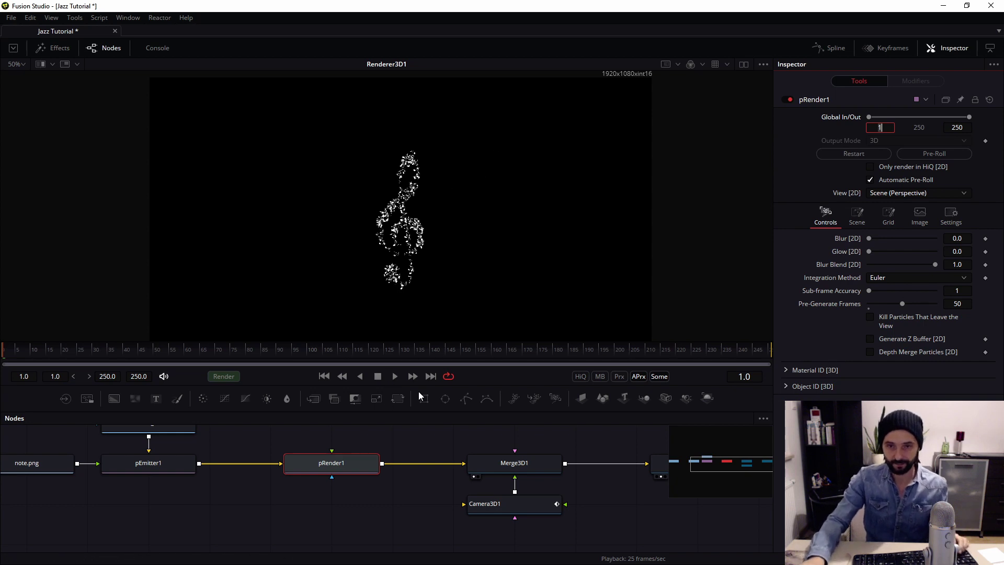
Play back the animation with the pre-generated particles and enlarge the node graph area.
click(396, 377)
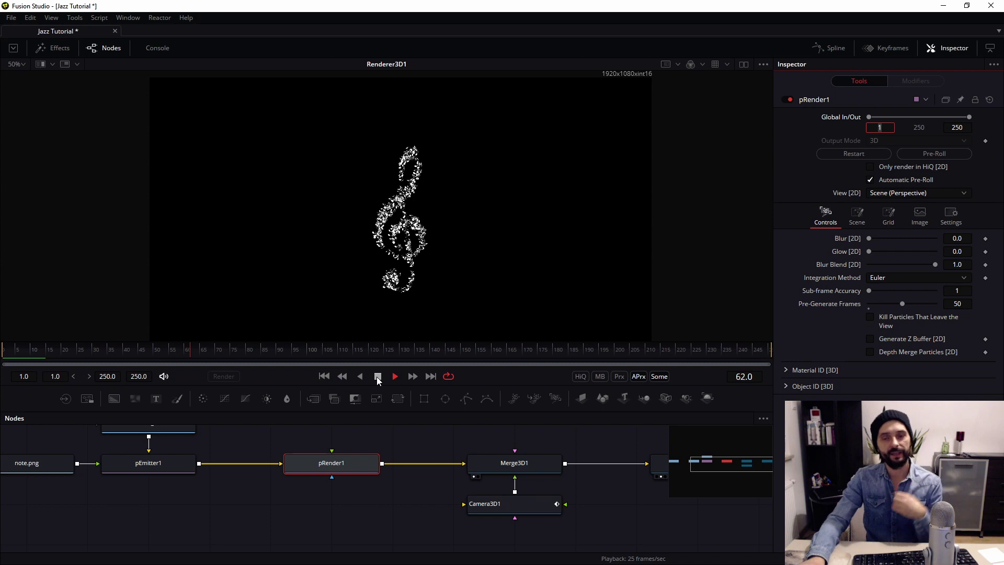
click(378, 376)
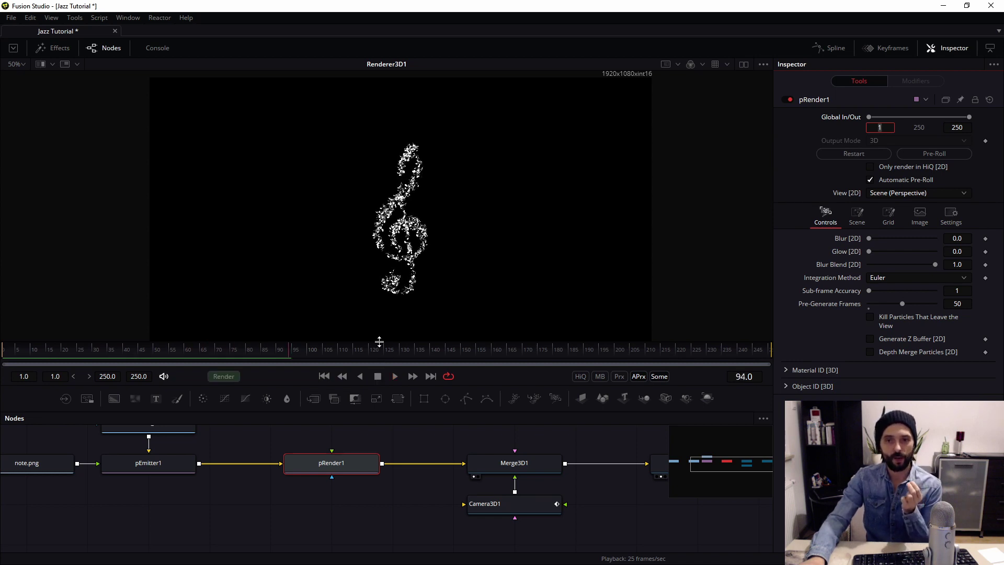
drag(380, 341, 380, 314)
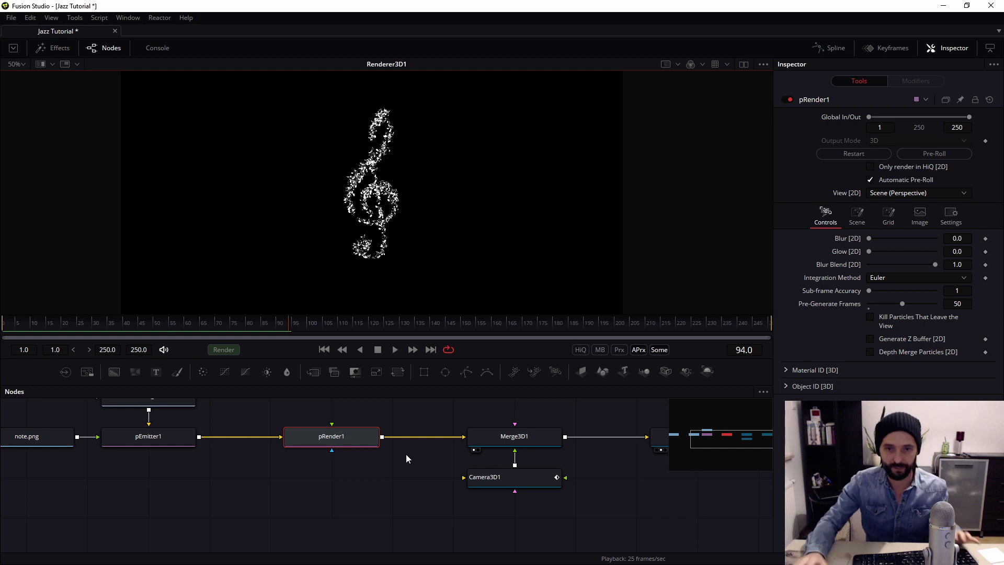
Move pRender1, Merge3D1, Camera3D1 and Renderer3D1 together away from pEmitter1 to make room for more nodes.
drag(484, 420, 457, 443)
scroll(457, 444, down, 2)
drag(669, 505, 337, 428)
scroll(386, 445, up, 1)
scroll(390, 455, up, 2)
drag(375, 457, 618, 458)
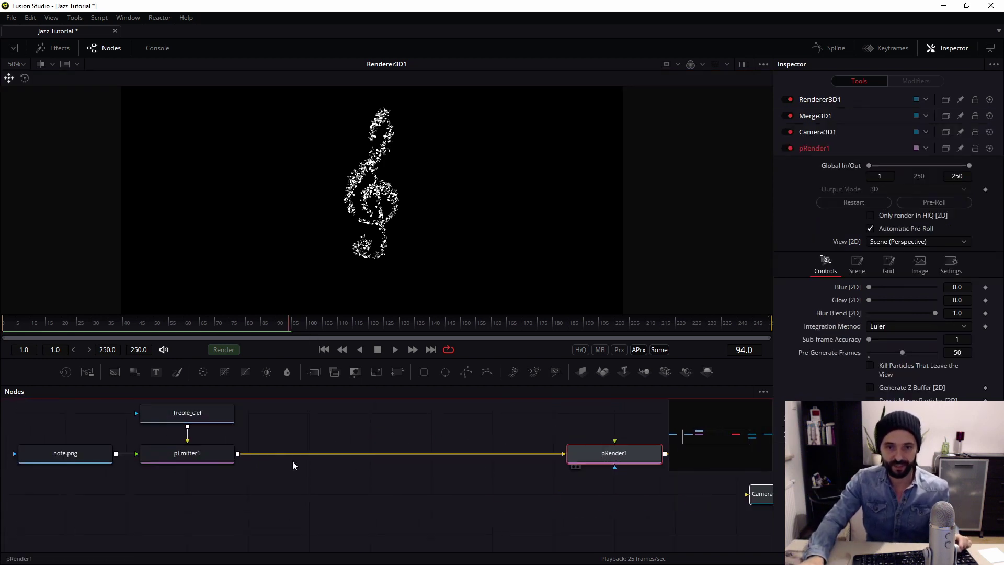
Insert a pDirectionalForce node between pEmitter1 and pRender1.
click(223, 462)
key(shift+space)
text(pdi)
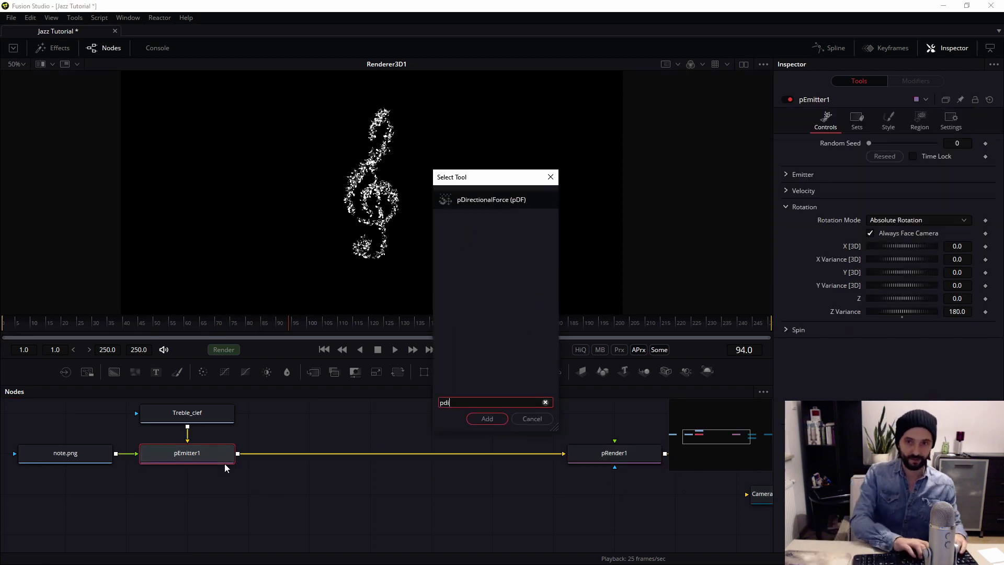
key(Return)
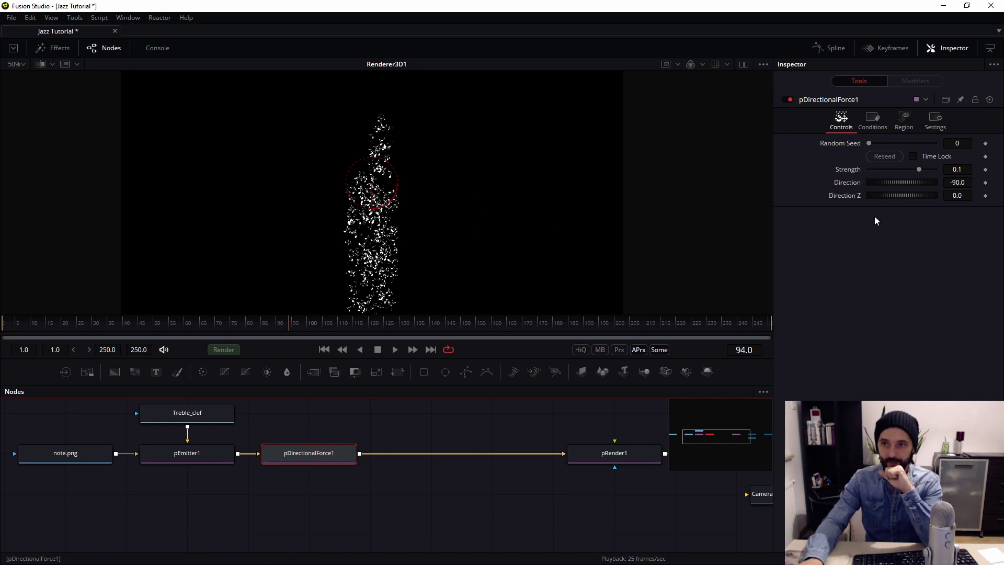
Set pDirectionalForce1's Direction to 15 and its Strength to 0.02, checking the effect in playback.
double_click(958, 182)
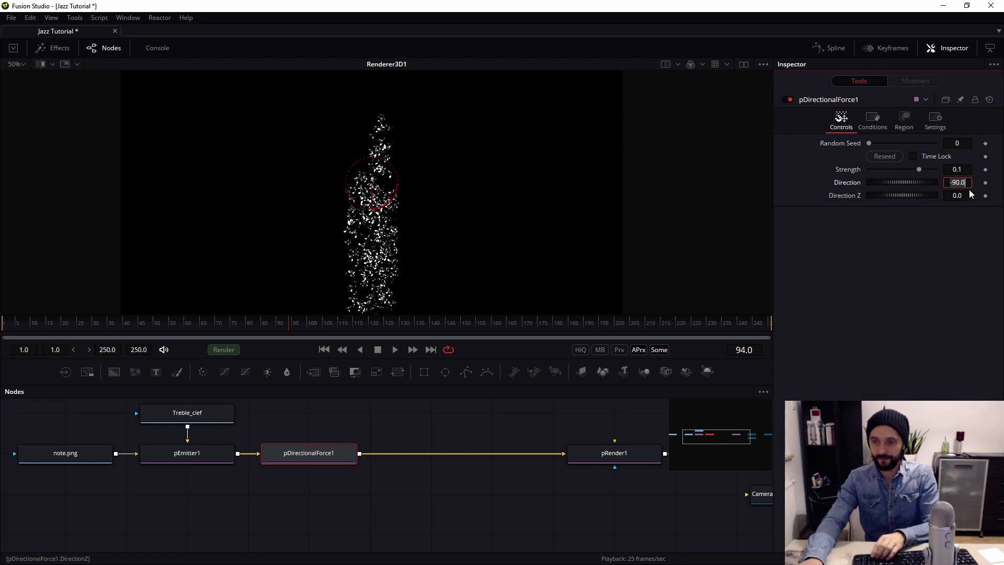
key(Tab)
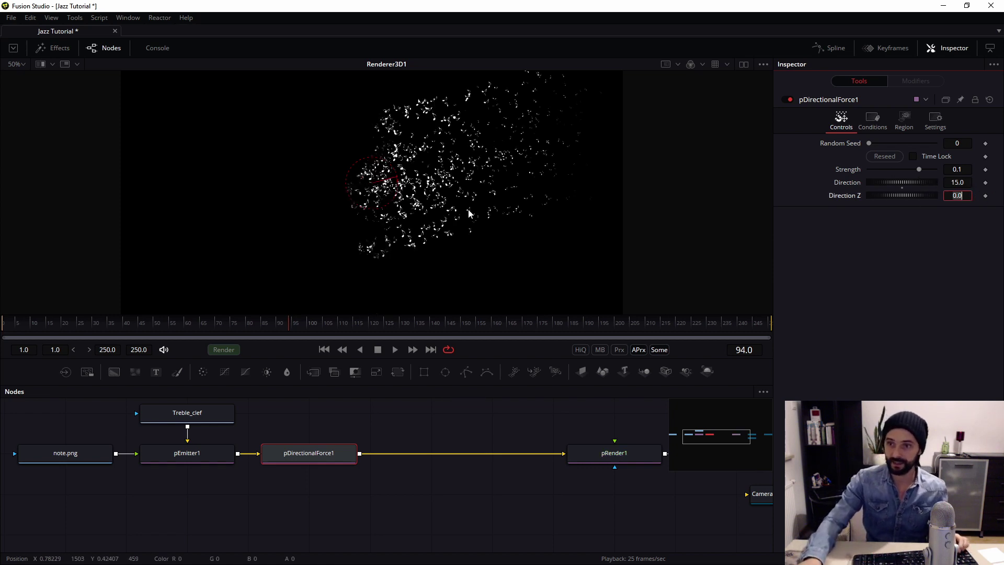
drag(622, 178, 539, 193)
click(957, 169)
text(0.02)
key(Return)
key(space)
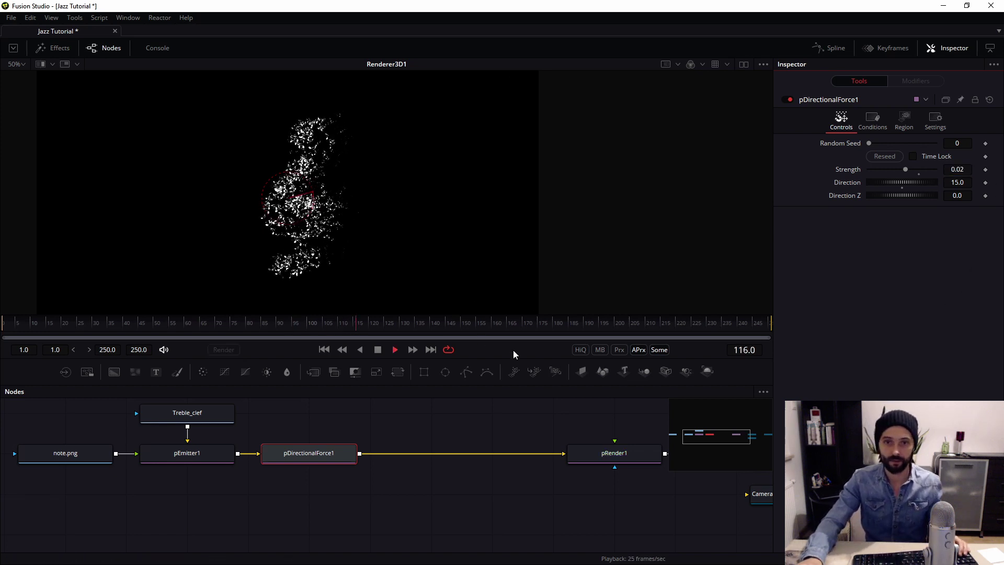
key(space)
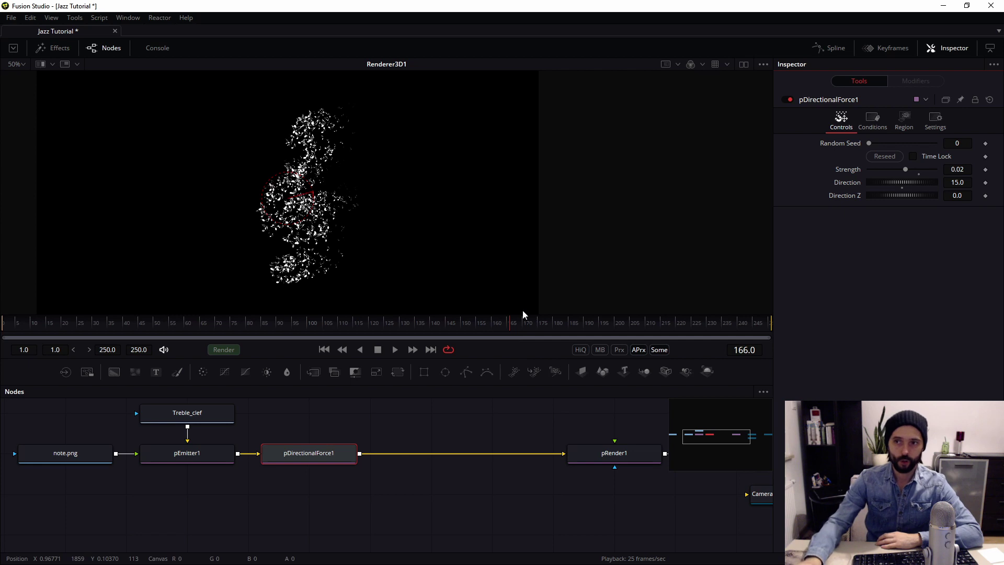
Set the starting Age in pDirectionalForce1's conditions to about 0.506 and return to frame 1.
click(872, 120)
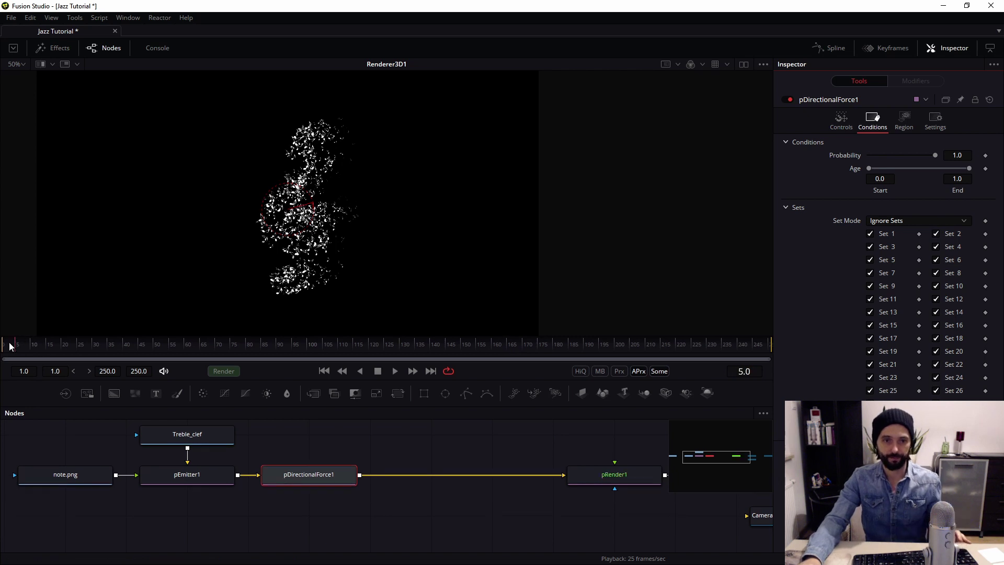
click(6, 344)
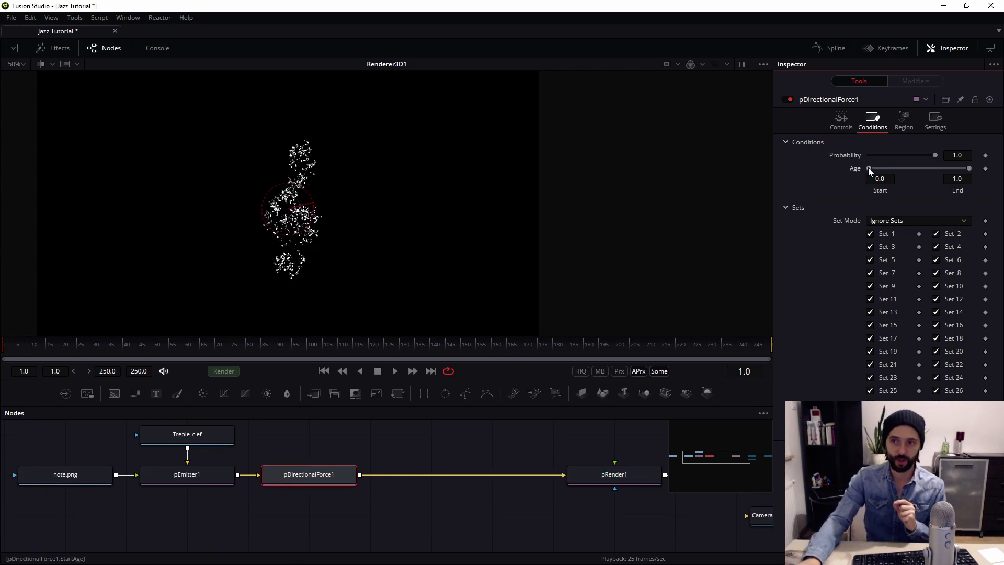
drag(869, 167, 916, 169)
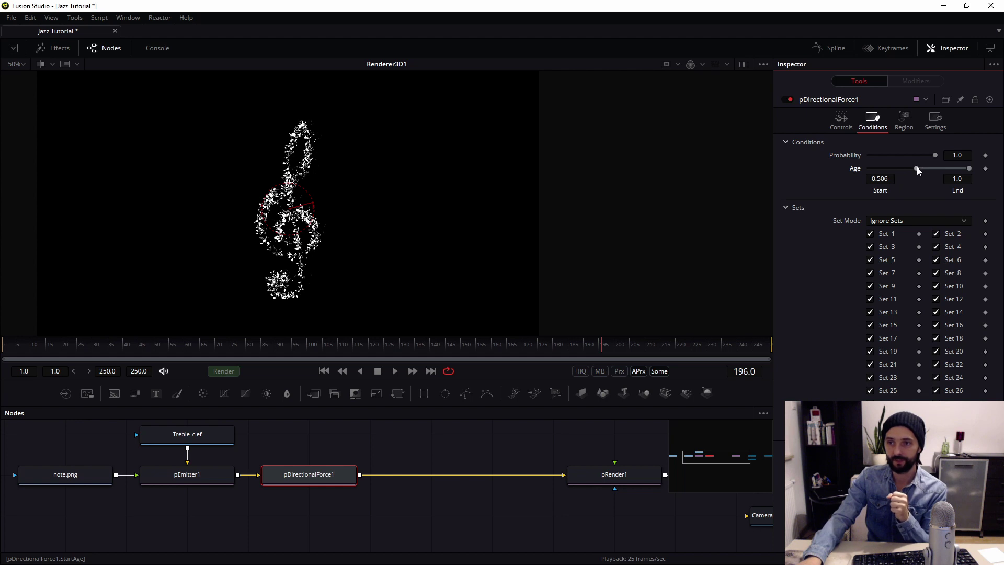
drag(45, 348, 2, 352)
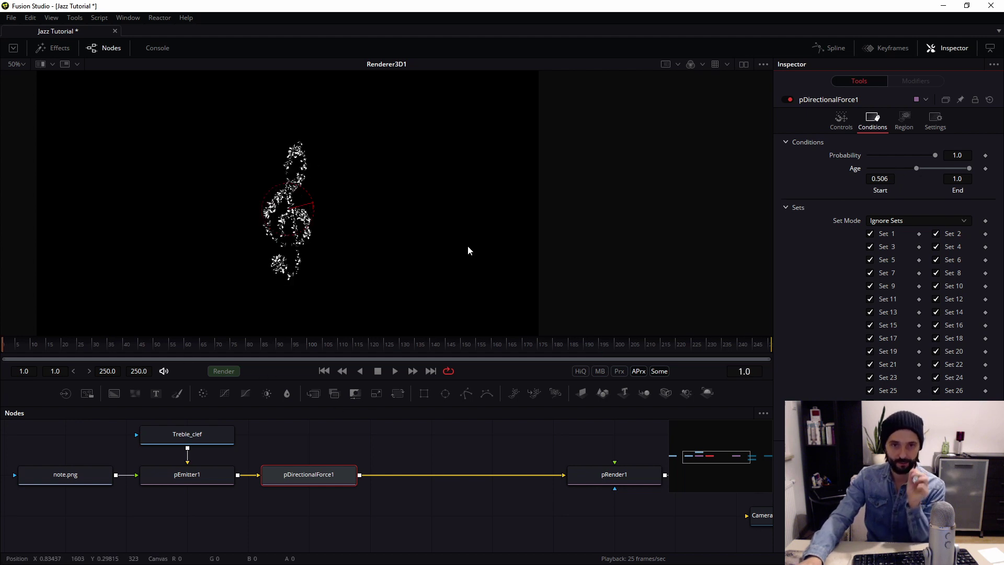
Review the Pre-Generate Frames setting of pRender1.
drag(590, 493, 373, 483)
click(515, 475)
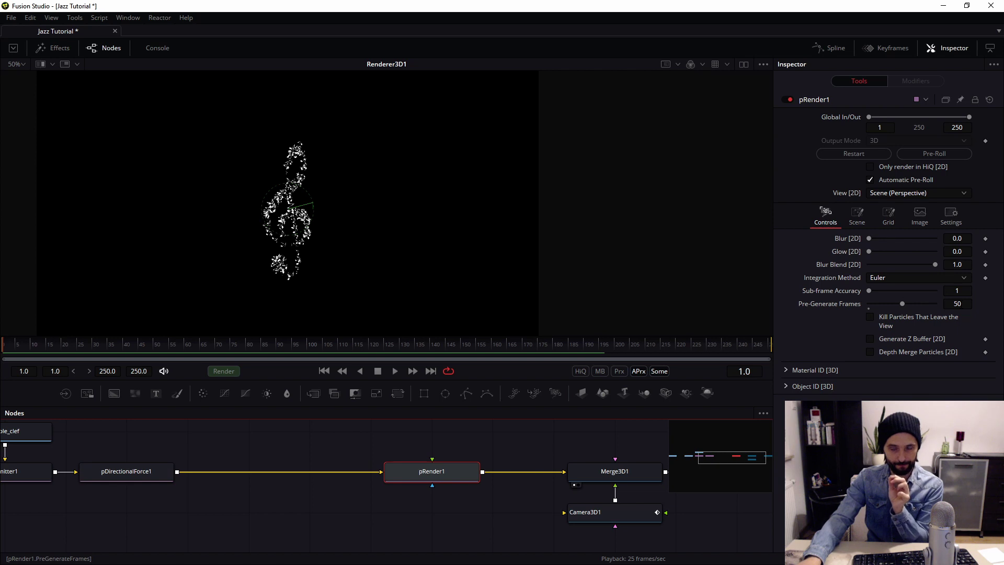
drag(132, 511, 199, 501)
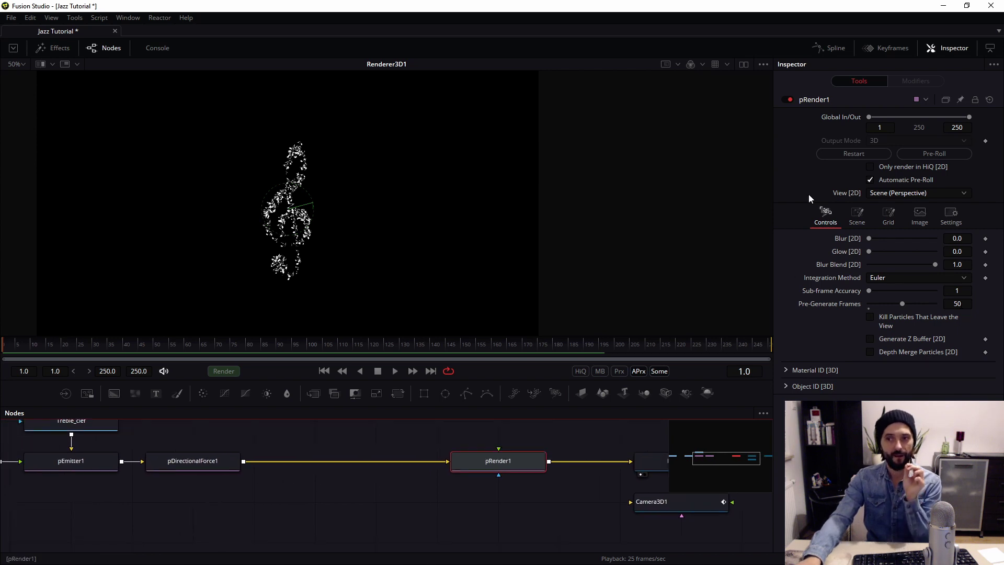
Set pEmitter1's particle Lifespan to 150 frames.
click(58, 467)
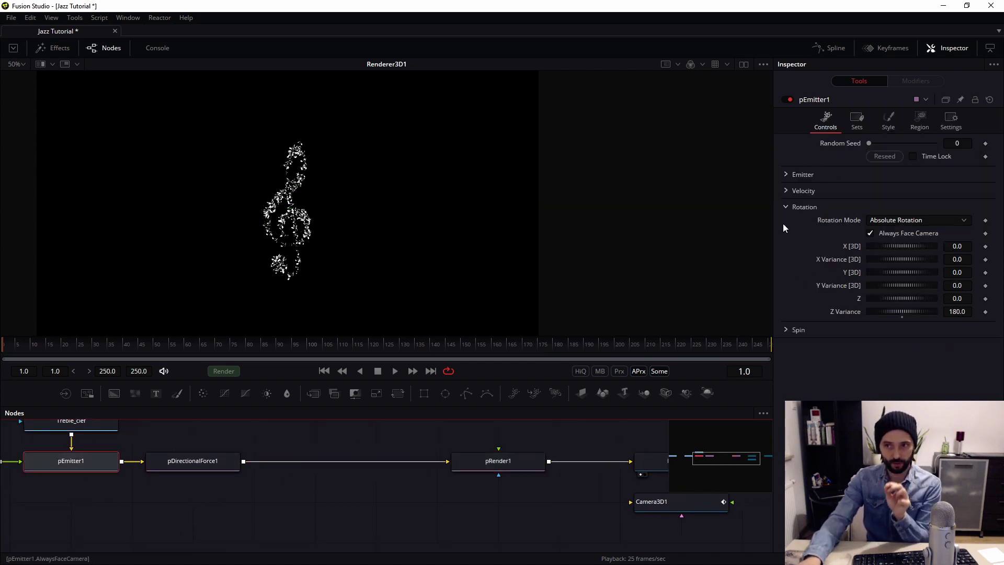
click(787, 207)
click(786, 175)
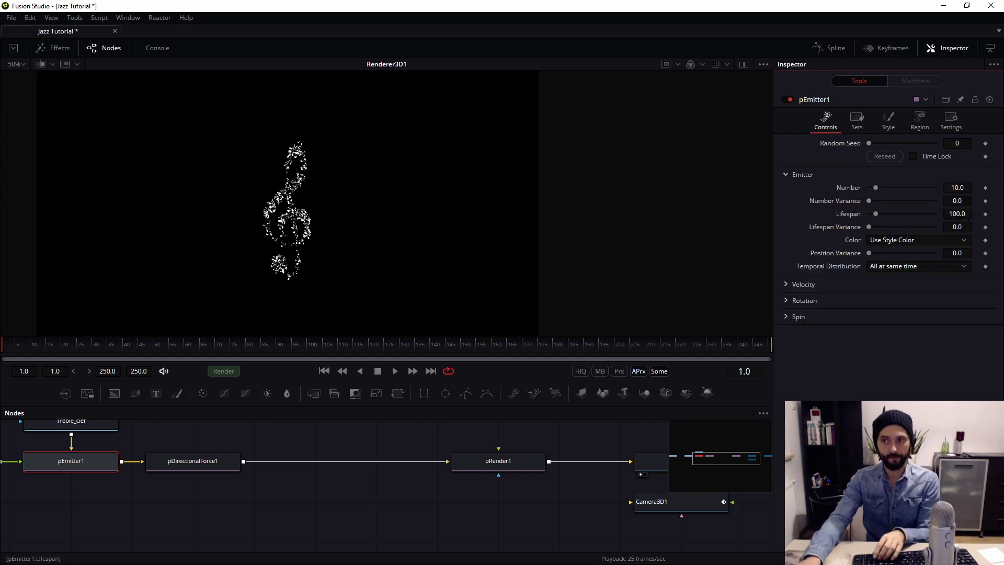
click(957, 214)
text(150)
key(Tab)
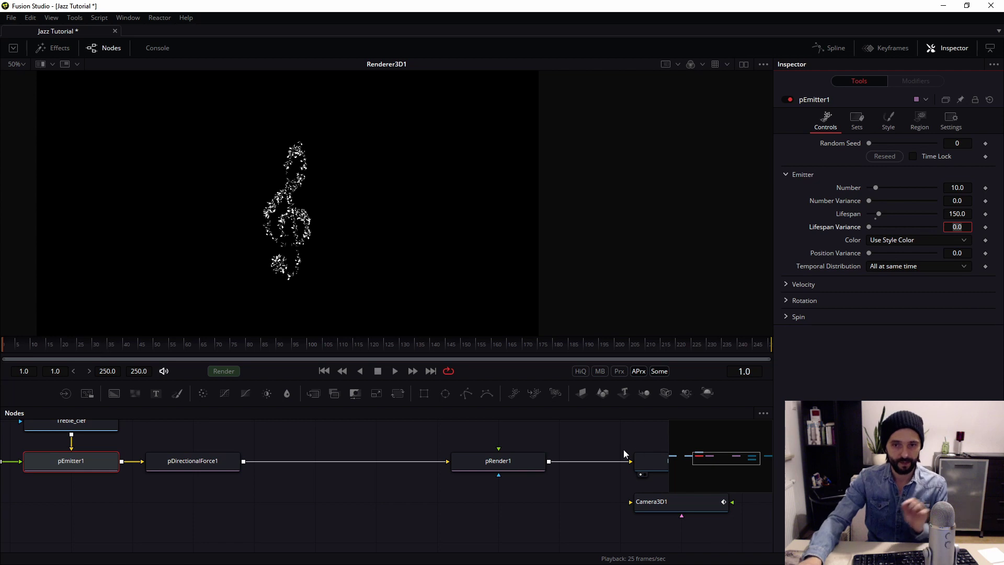
Preview the animation with the longer particle lifespan, examining the drifting notes up close.
drag(624, 454, 507, 469)
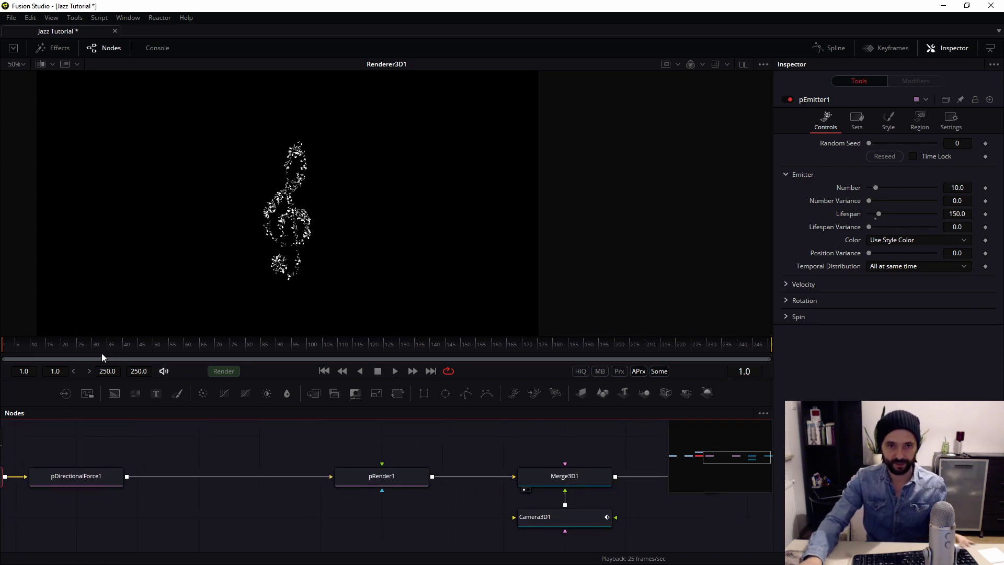
click(391, 371)
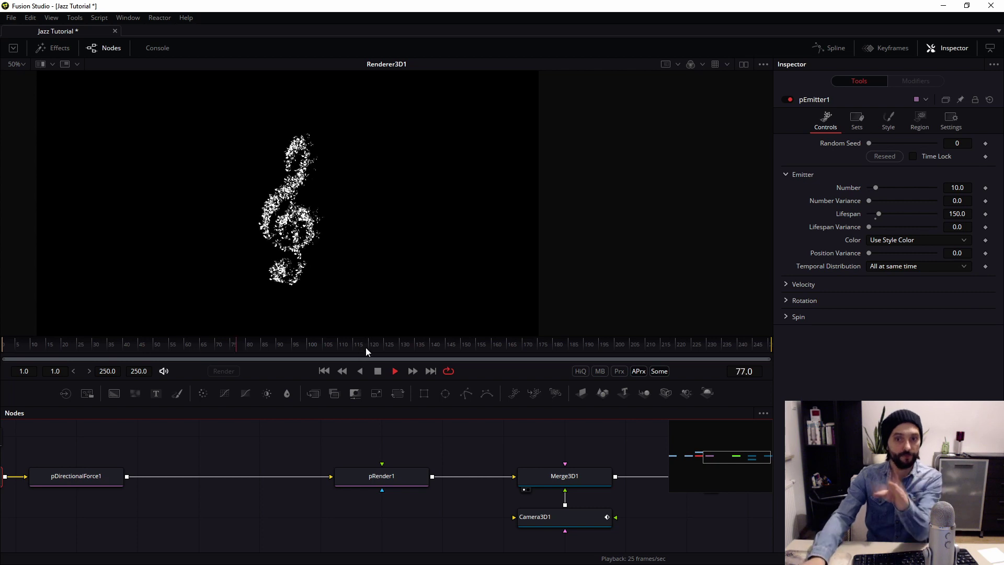
click(393, 370)
scroll(312, 237, up, 3)
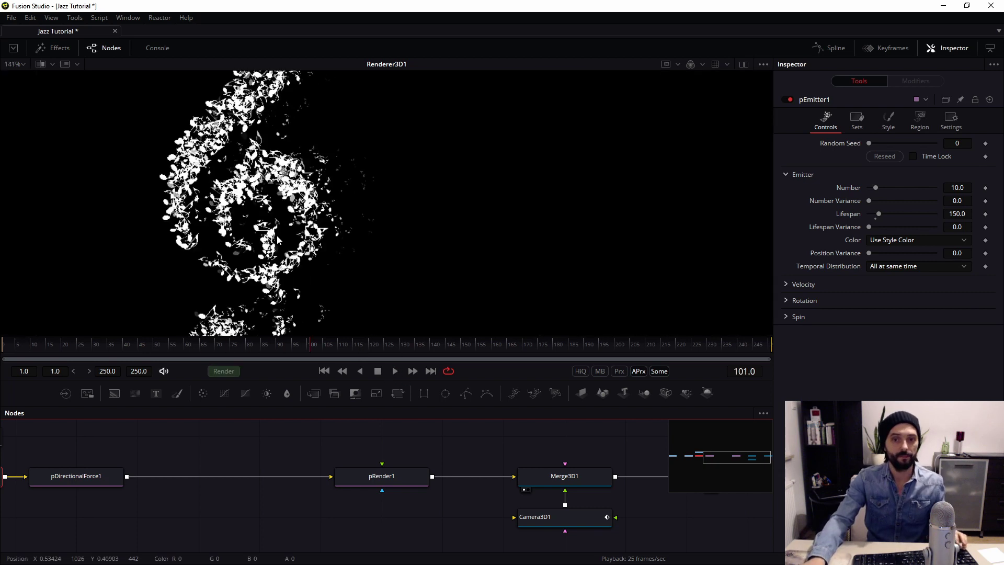
drag(312, 237, 382, 270)
click(112, 347)
click(395, 370)
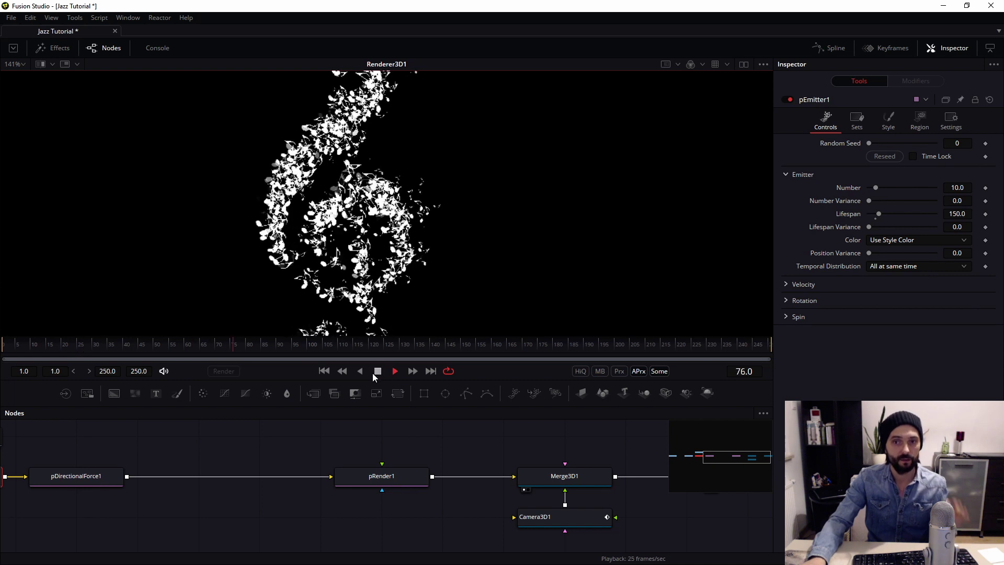
click(379, 371)
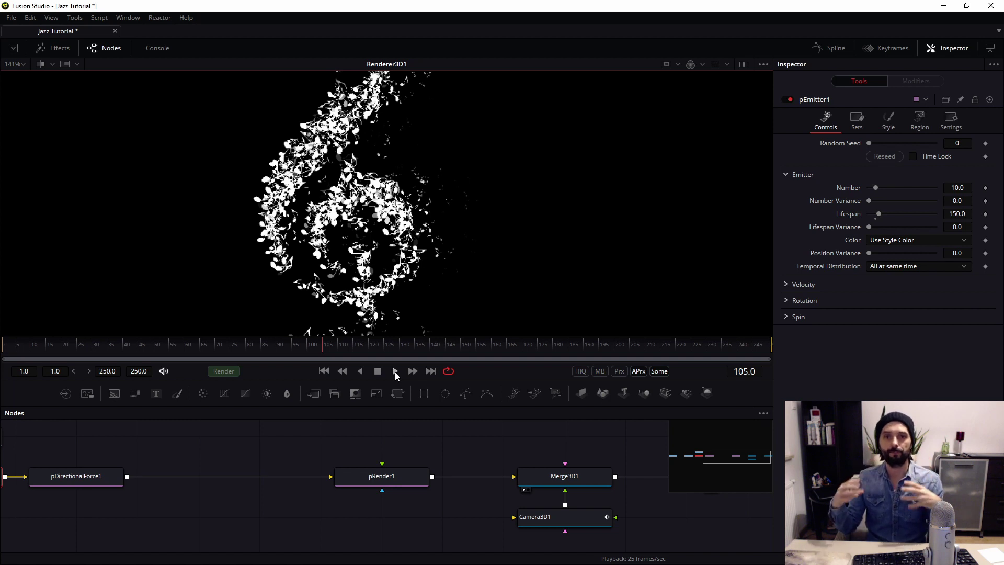
Review the emitter's Lifespan, pRender1's Pre-Generate Frames and the Age condition of pDirectionalForce1.
drag(30, 505, 231, 489)
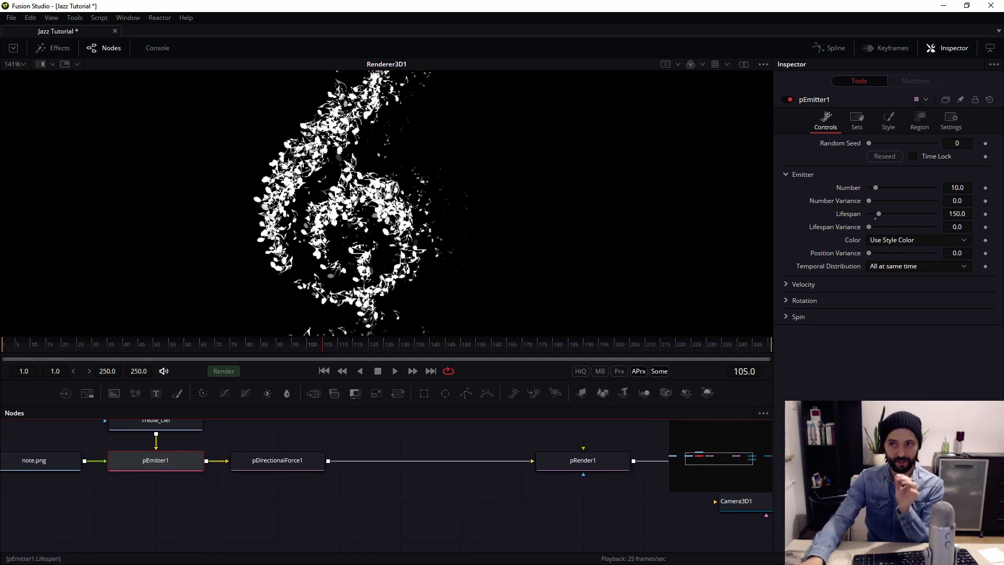
drag(568, 495, 516, 492)
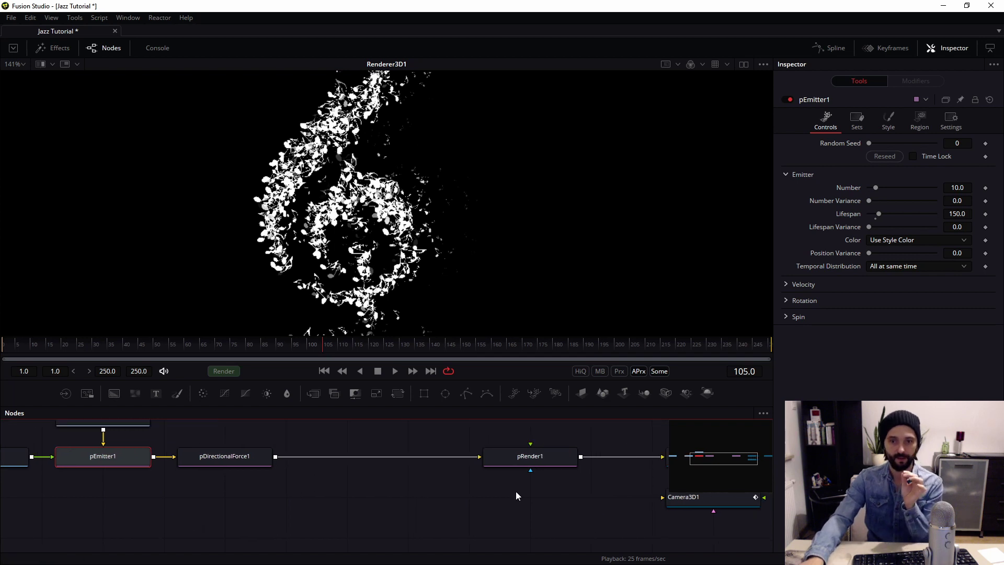
click(519, 455)
drag(520, 455, 434, 460)
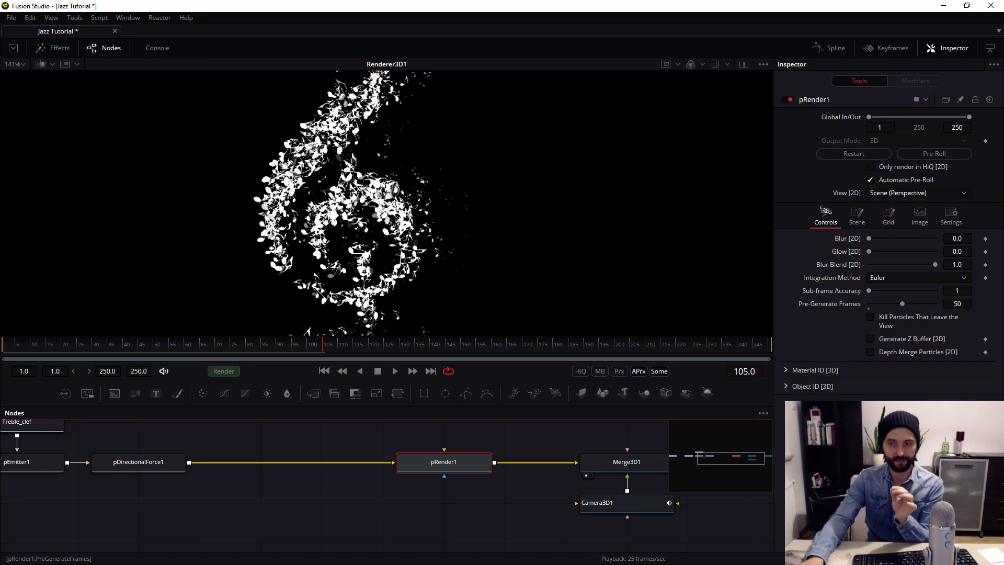
drag(457, 458, 497, 453)
scroll(196, 478, left, 1)
click(227, 469)
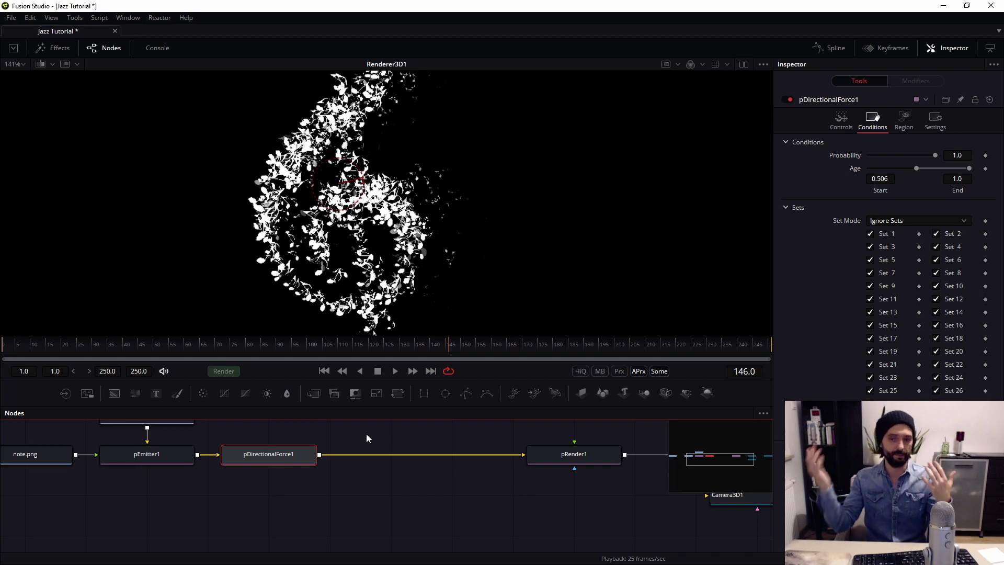
Set a keyframe for pEmitter1's Number value of 10 at frame 70.
drag(160, 476, 259, 498)
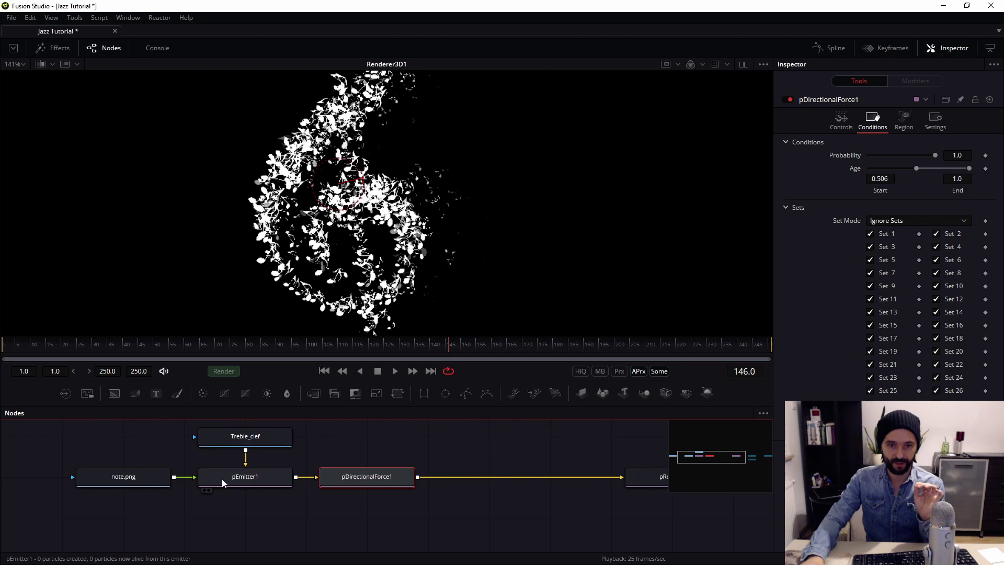
click(222, 479)
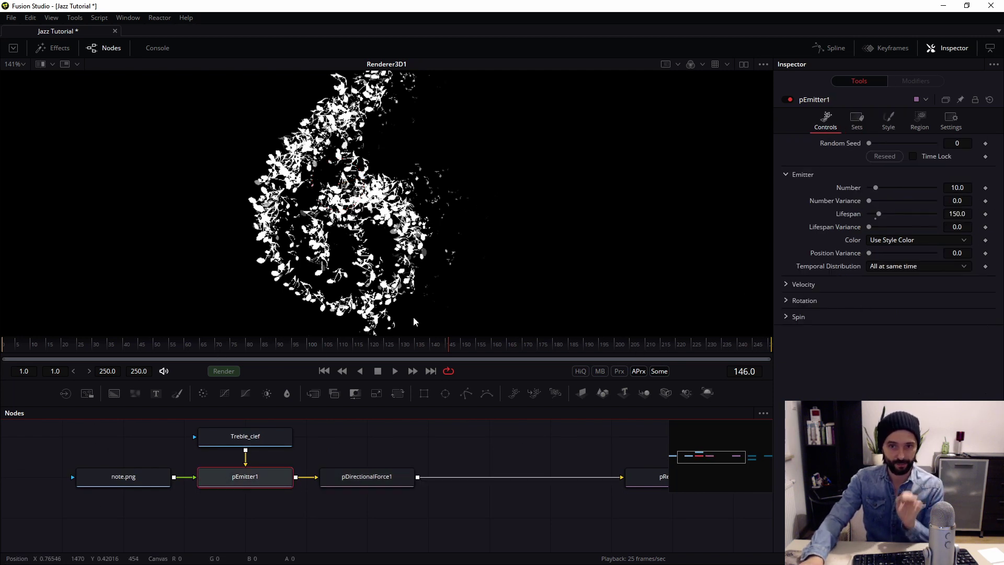
click(227, 345)
drag(227, 345, 215, 350)
right_click(215, 349)
click(406, 540)
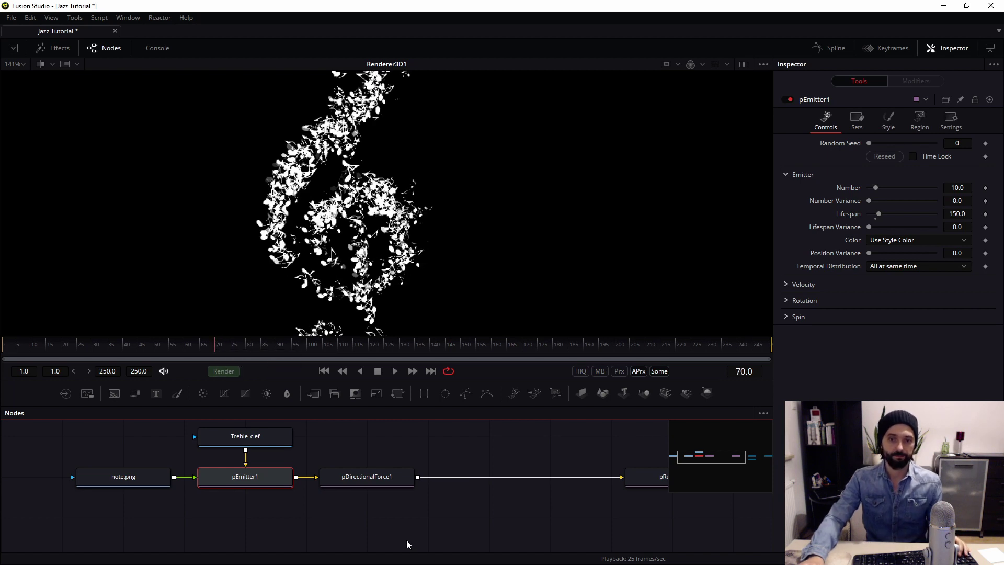
click(401, 523)
drag(496, 353, 214, 346)
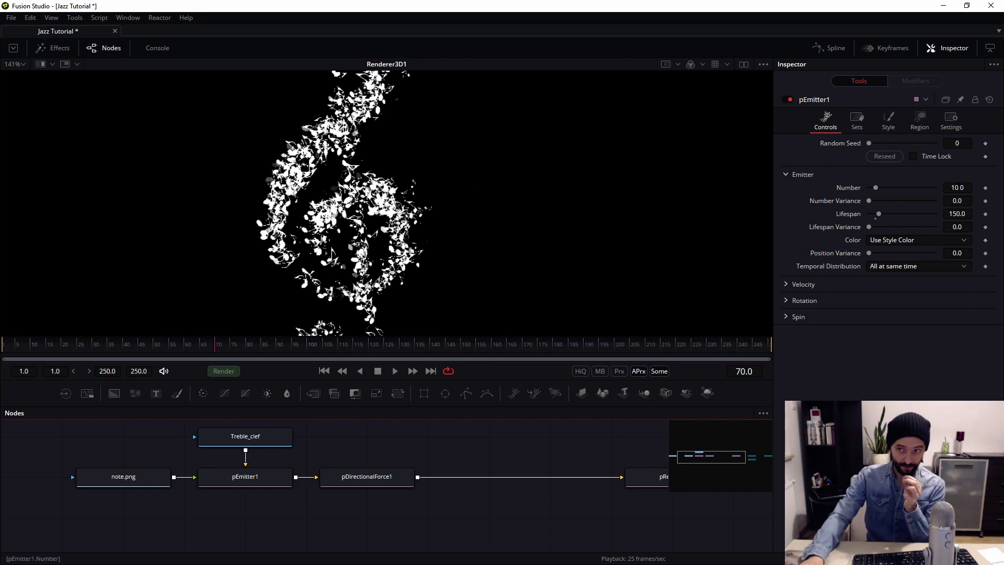
click(986, 188)
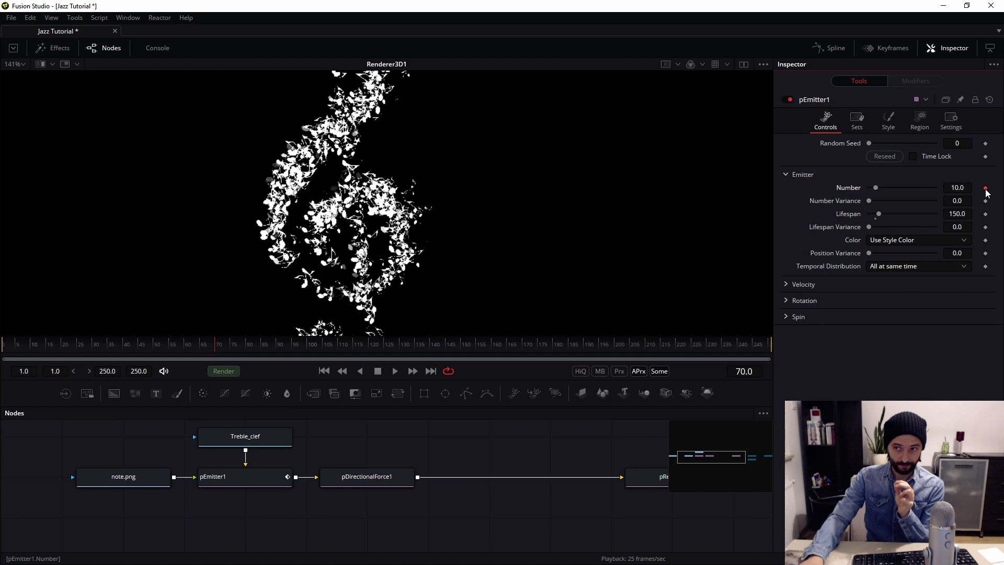
Keyframe pEmitter1's Number to 0 at frame 75 so particle emission stops.
click(751, 369)
text(75)
key(Return)
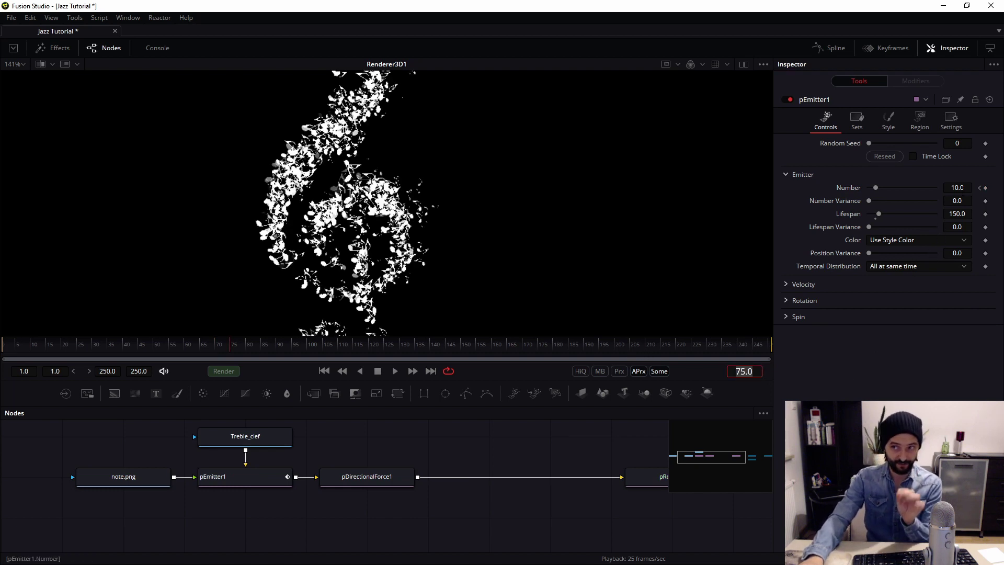
click(963, 187)
text(0)
key(Tab)
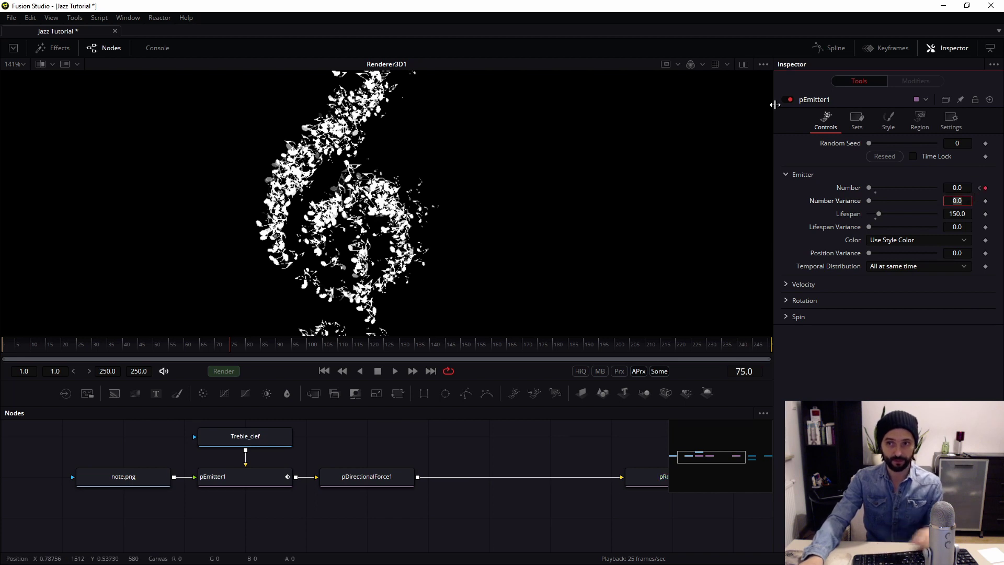
Open the Spline editor and display only pEmitter1's Number curve, with Camera3D1's Z Offset curve hidden.
click(830, 48)
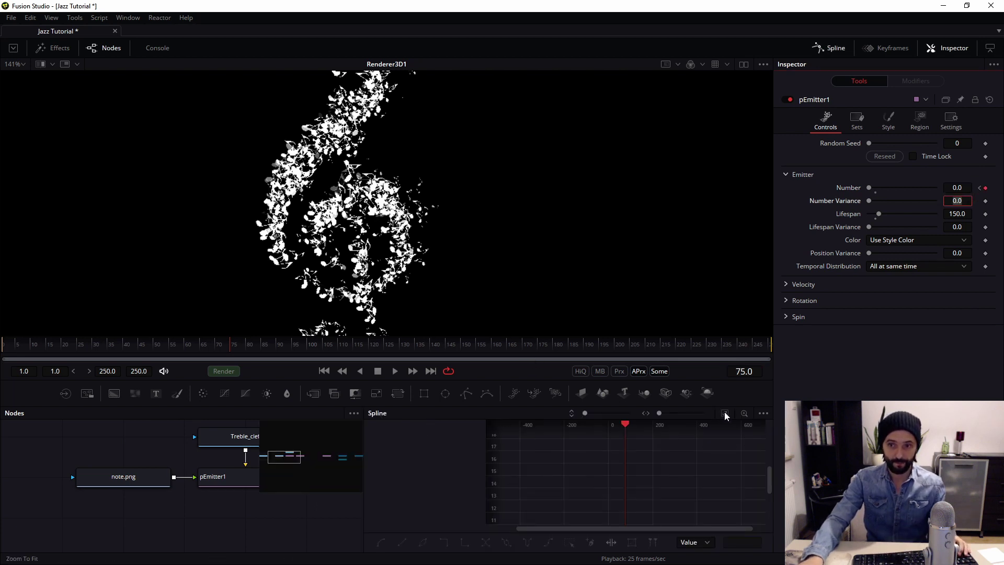
click(764, 414)
click(748, 426)
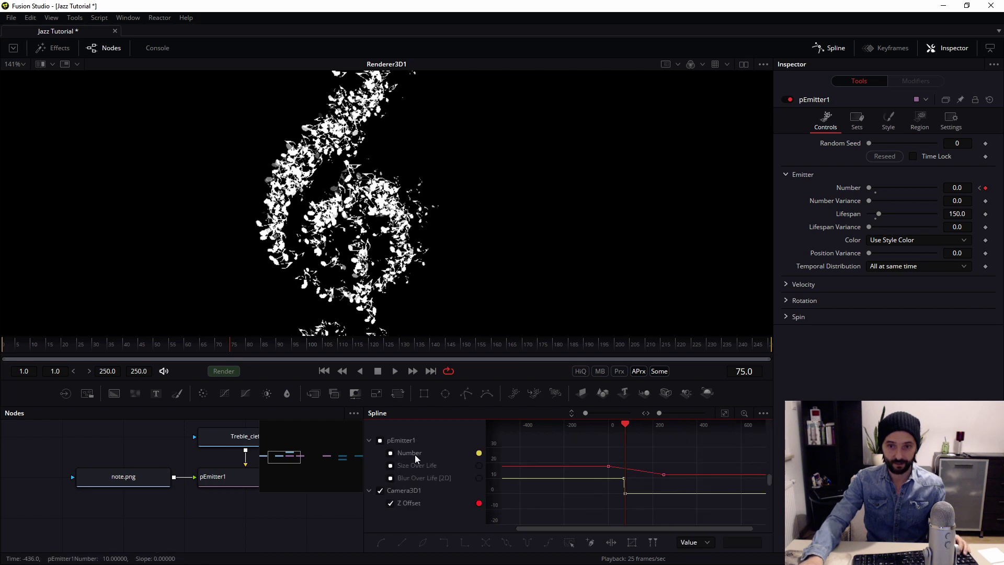
click(764, 413)
click(751, 426)
click(764, 413)
click(748, 427)
click(373, 344)
drag(418, 407, 419, 320)
drag(535, 384, 552, 385)
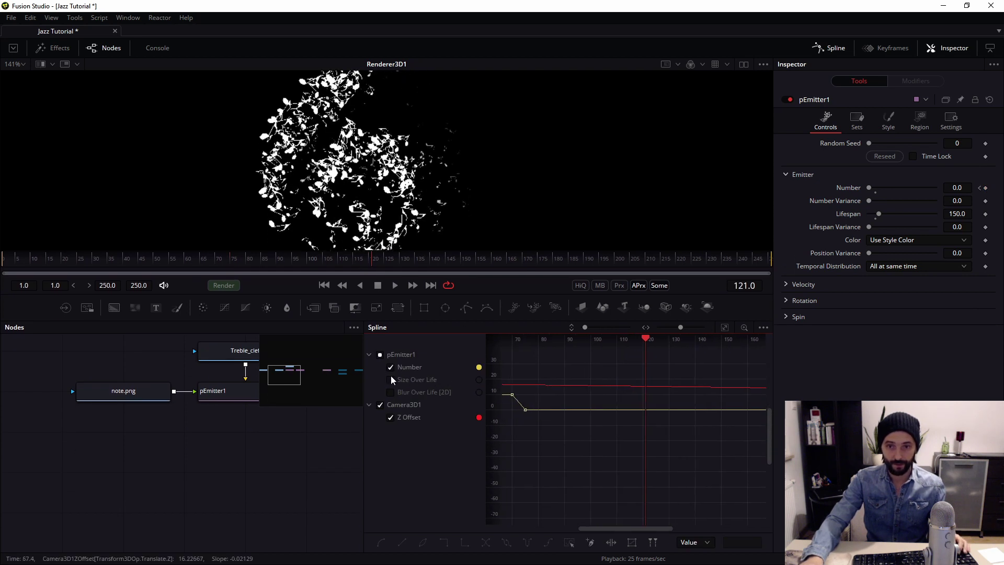
click(381, 405)
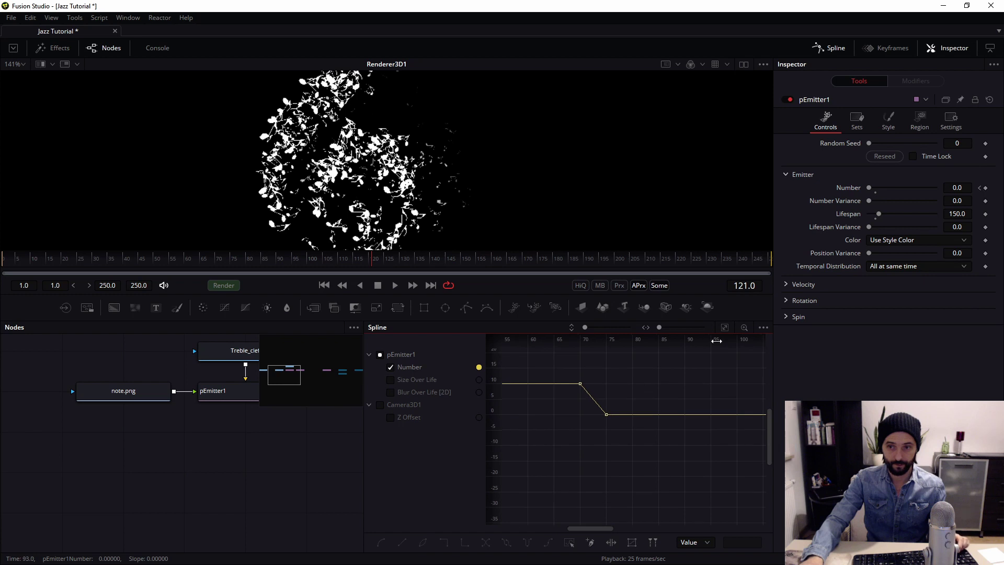
Examine the slope of pEmitter1's Number curve between frames 70 and 75, moving the playhead to frame 73.
drag(299, 260, 208, 265)
drag(592, 353, 621, 358)
scroll(622, 362, up, 3)
click(625, 340)
click(637, 432)
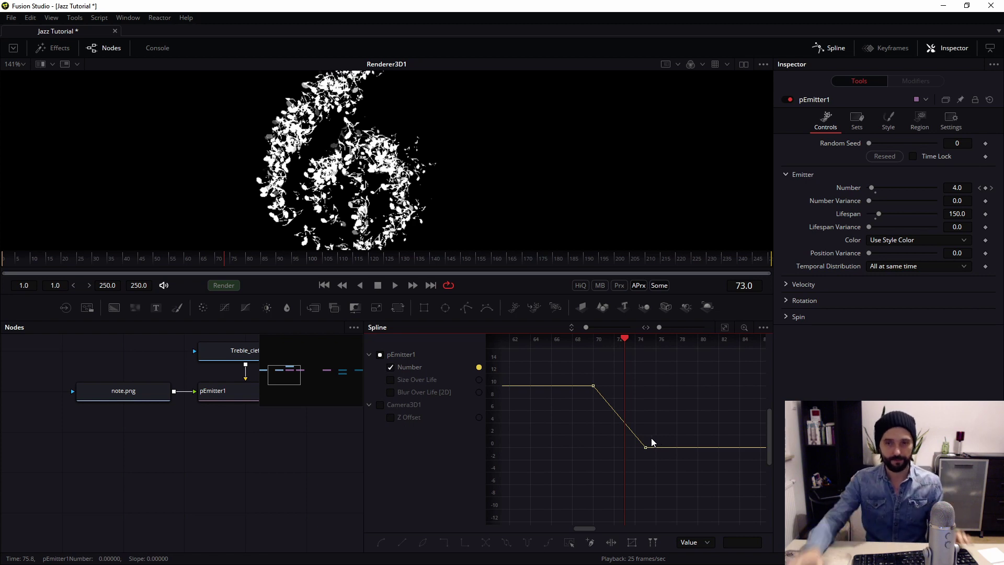
Play back the animation from frame 50 to check how the treble clef dissolves after emission ends.
scroll(340, 253, down, 2)
drag(346, 255, 354, 234)
drag(217, 346, 153, 359)
click(153, 368)
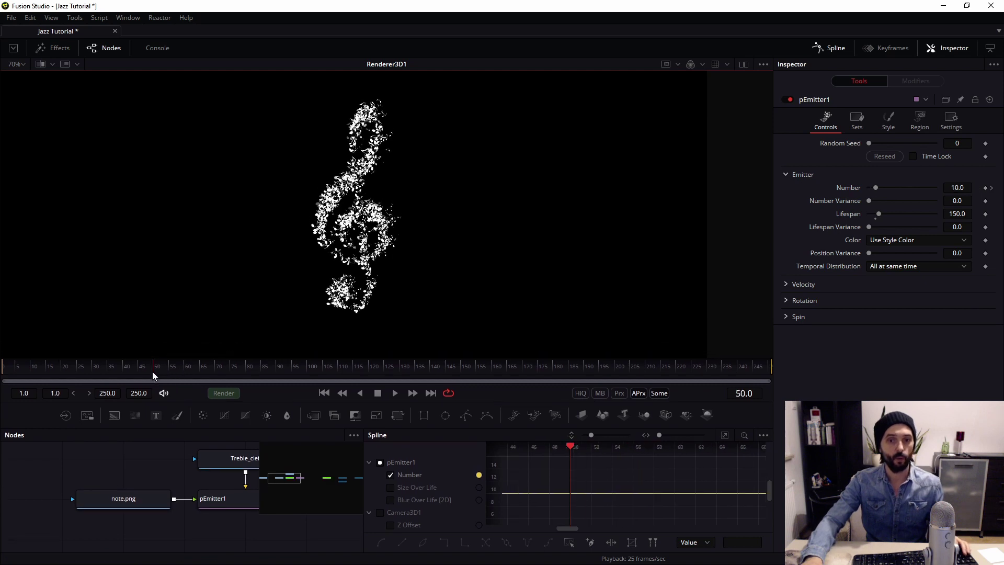
key(space)
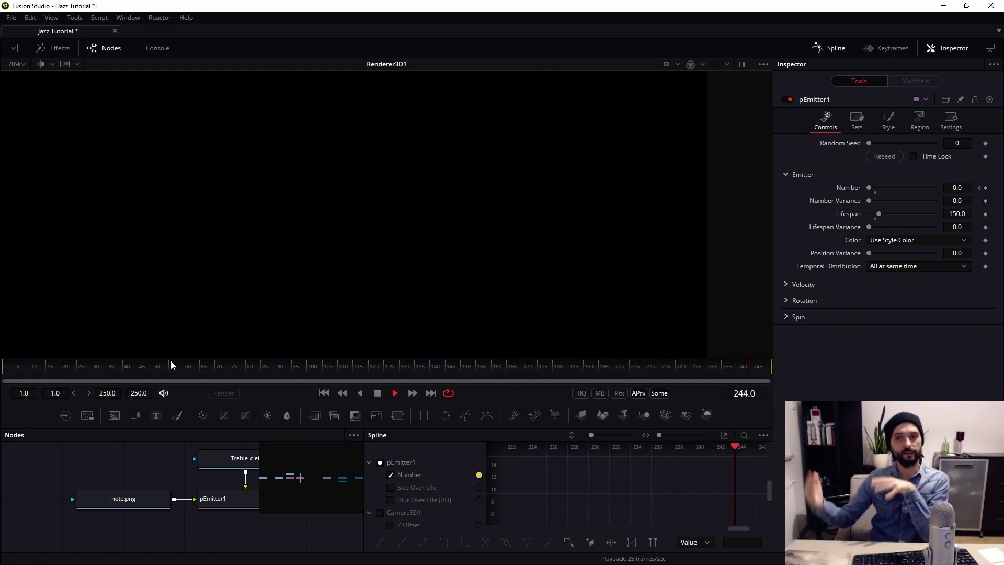
key(space)
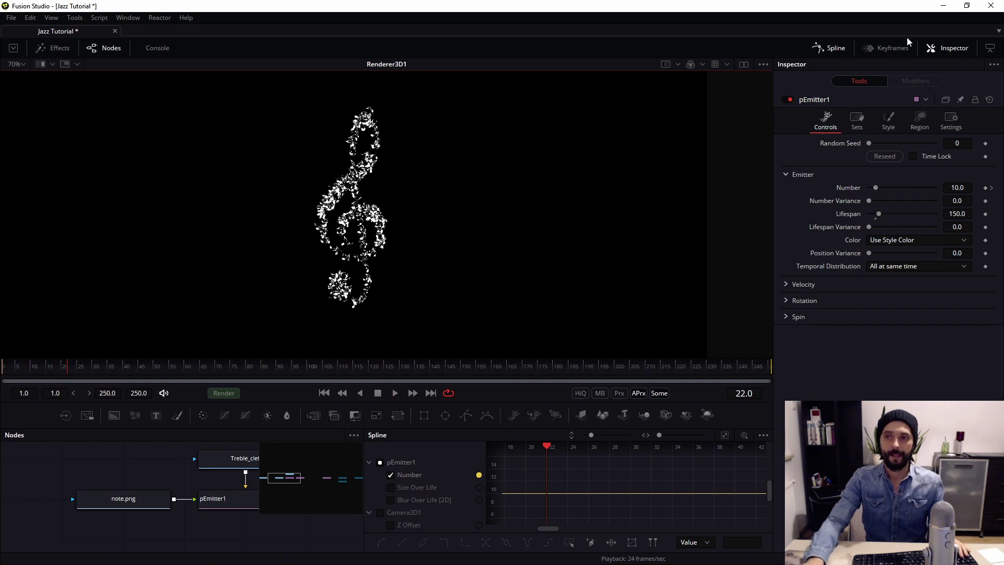
Close the Spline editor and insert a pTurbulence node between pDirectionalForce1 and pRender1.
click(828, 50)
drag(359, 460, 226, 467)
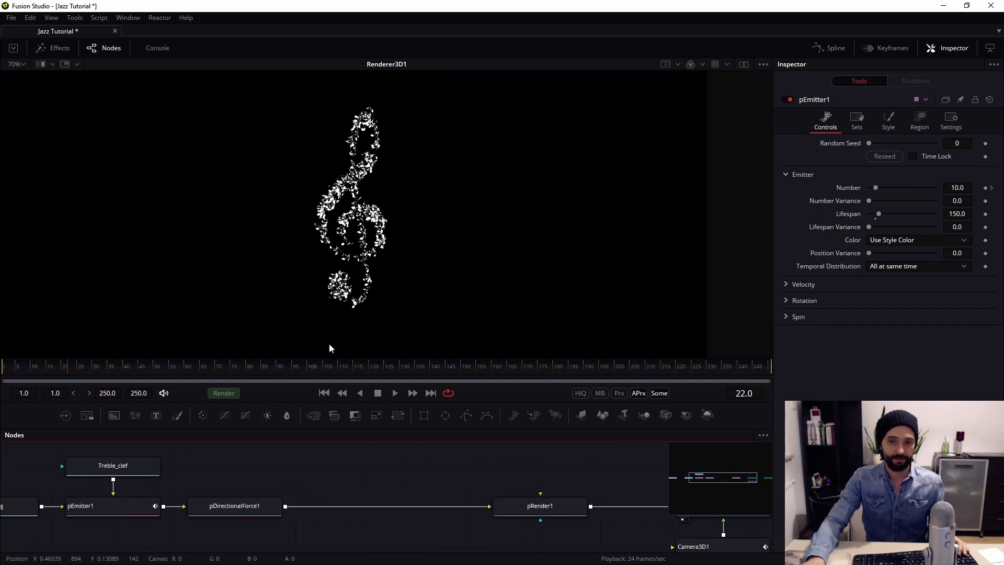
drag(329, 359, 345, 328)
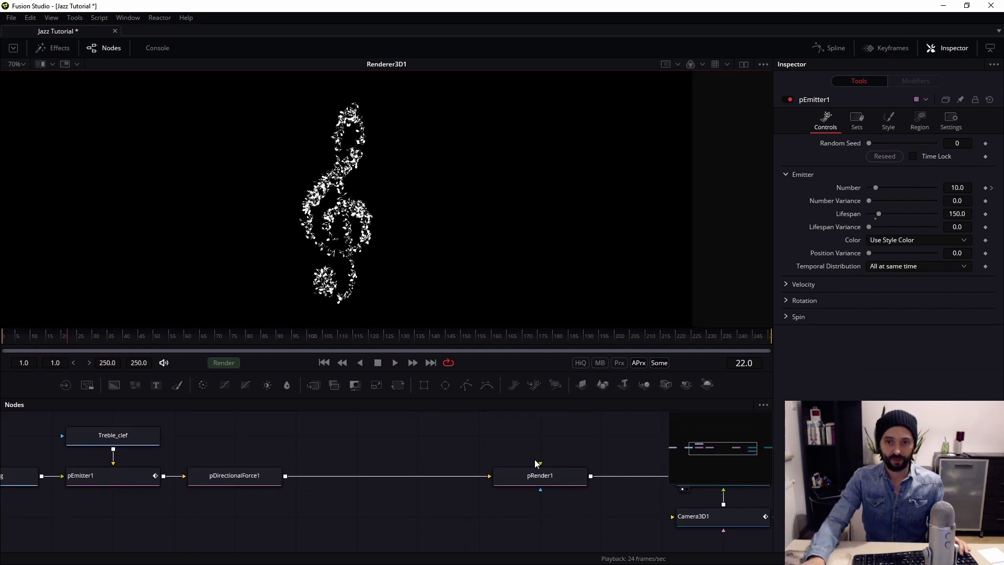
drag(538, 464, 349, 470)
scroll(322, 477, left, 5)
click(289, 482)
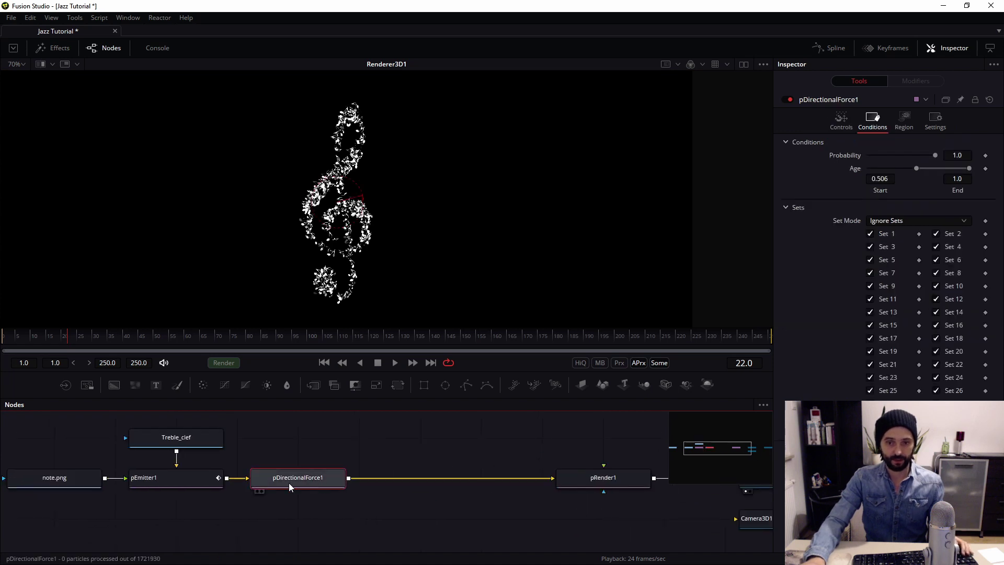
key(shift+space)
text(ptu)
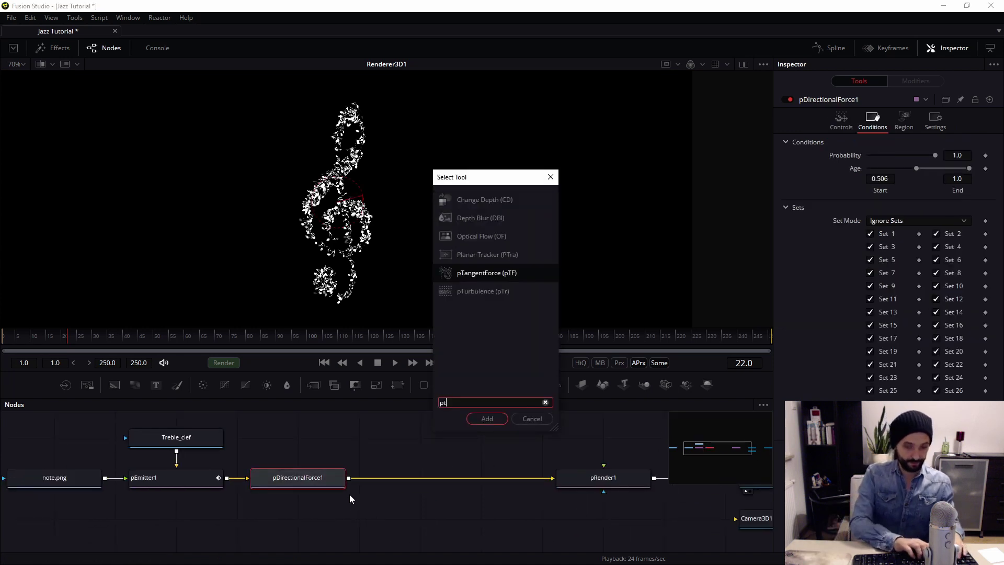
key(Return)
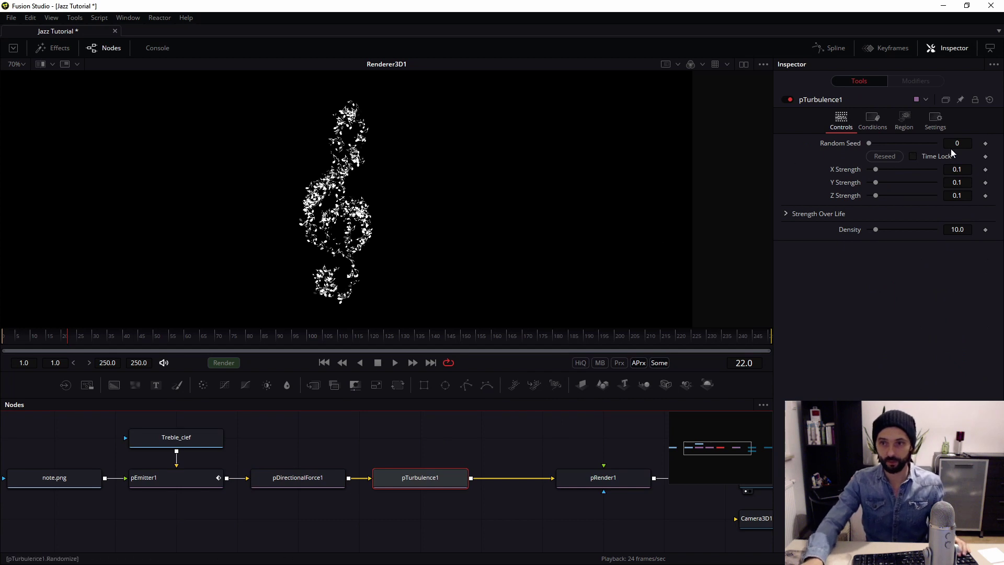
Set the start of pTurbulence1's Age condition to 0.406 and preview the turbulence.
click(873, 124)
drag(870, 168, 912, 168)
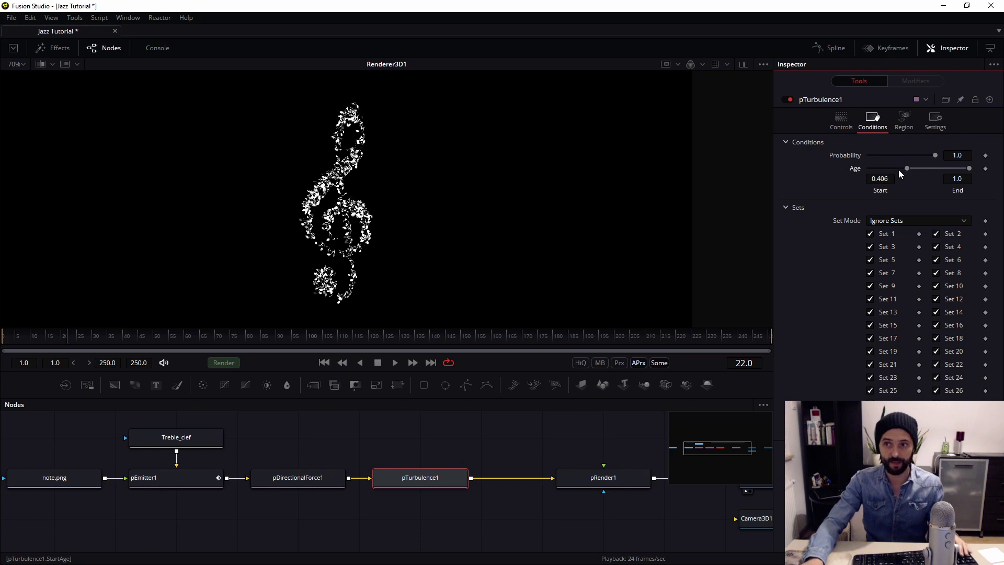
key(space)
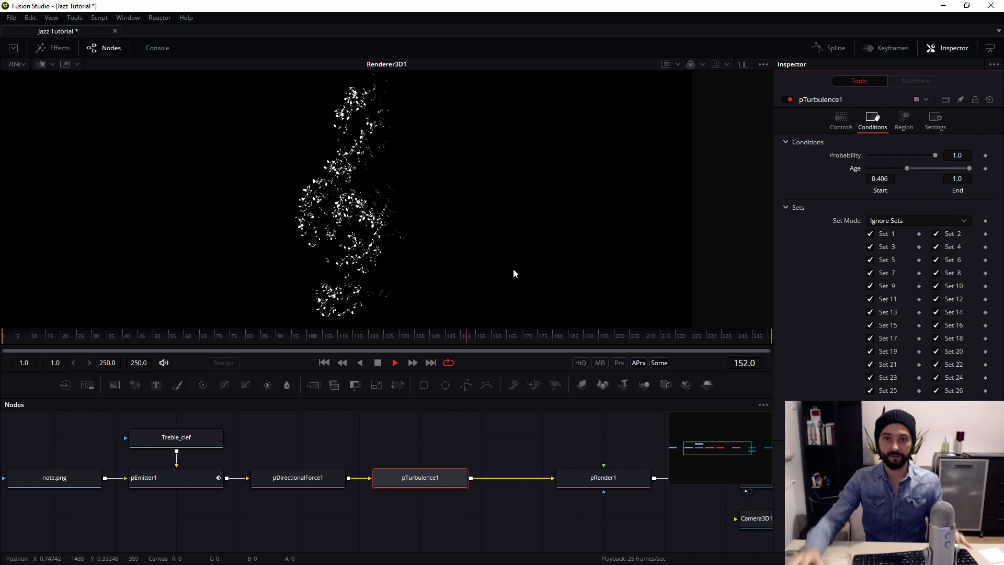
key(space)
Set pTurbulence1's X, Y and Z Strength to 0.181, 0.228 and 0.213, preview the motion and save the composition.
click(841, 119)
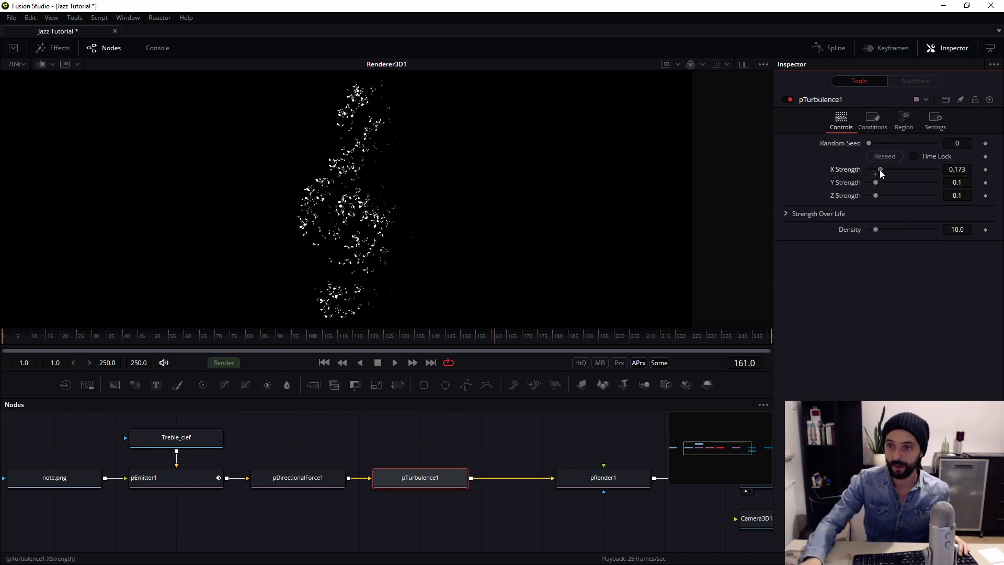
drag(883, 181, 884, 195)
click(182, 340)
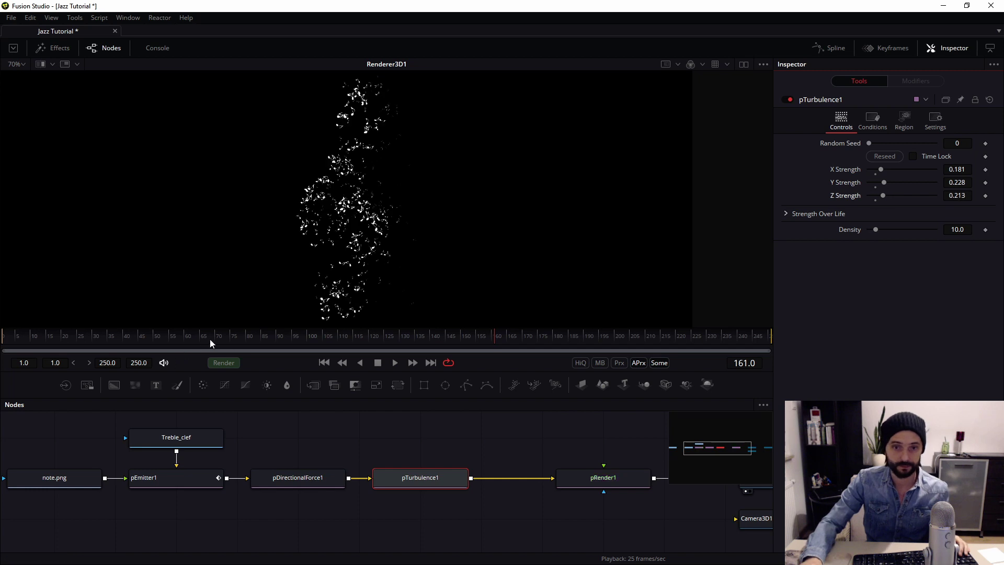
key(space)
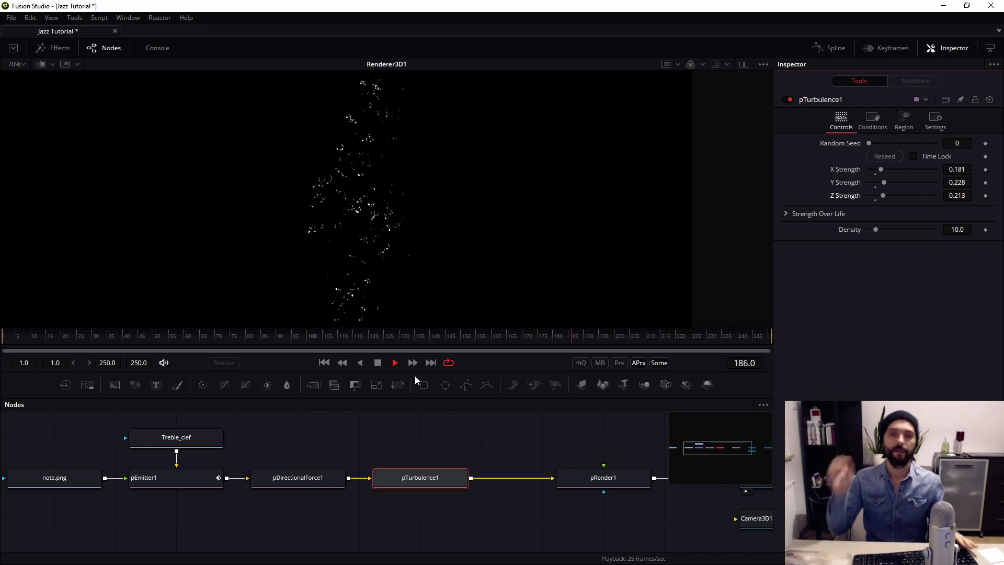
key(space)
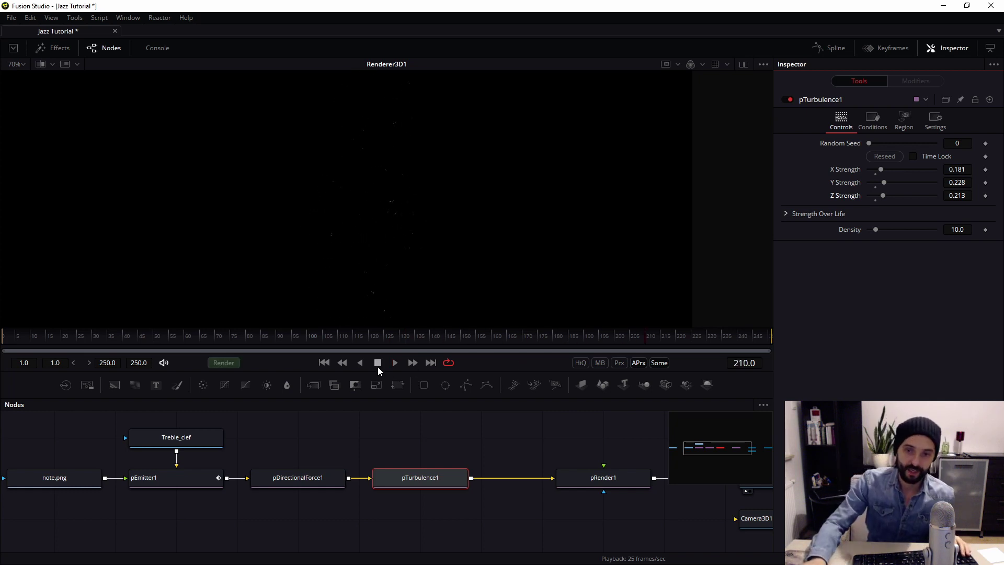
key(ctrl+s)
Bring the whole node chain into view and replay the animation from frame 50, stopping at frame 73.
drag(397, 329, 397, 309)
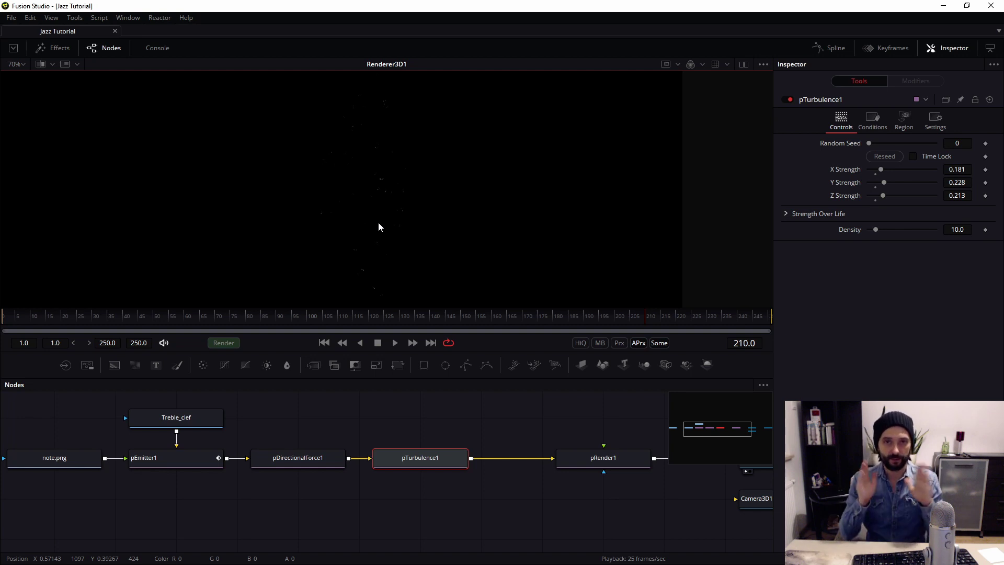
drag(521, 504, 437, 470)
scroll(437, 469, down, 3)
drag(531, 467, 441, 460)
click(152, 310)
key(space)
click(316, 503)
key(space)
Add a Shape 3D node below the particle node chain and show it in the viewer.
key(shift+space)
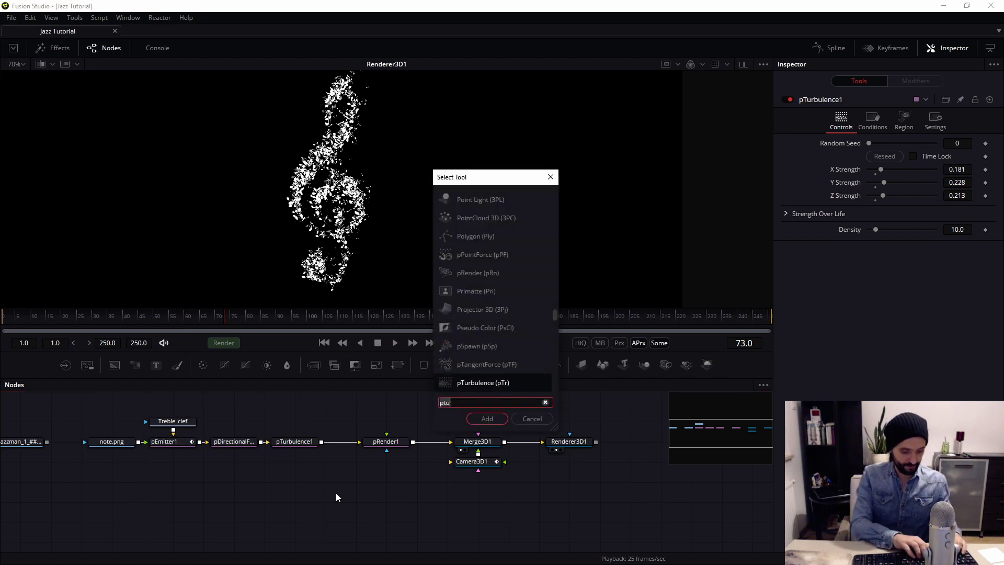
text(sha)
key(Down)
key(Down)
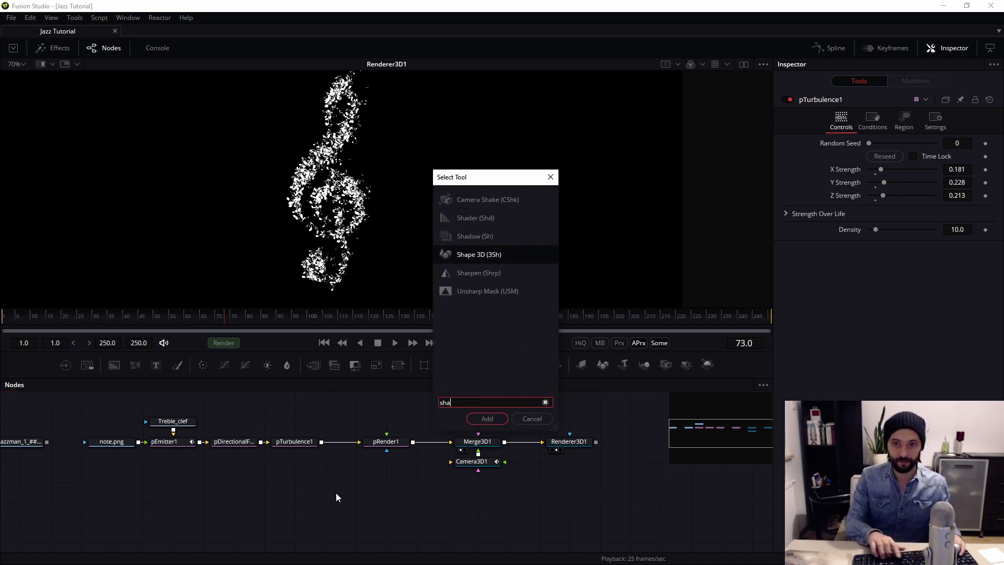
key(Return)
drag(323, 501, 422, 244)
Change Shape3D1 to a cylinder and set its X rotation to 90.
click(887, 142)
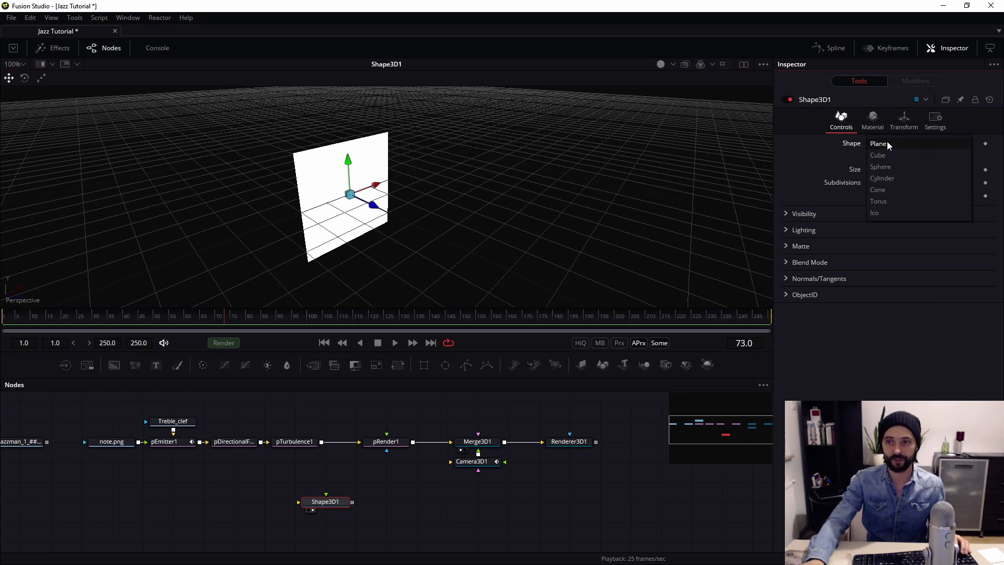
click(888, 179)
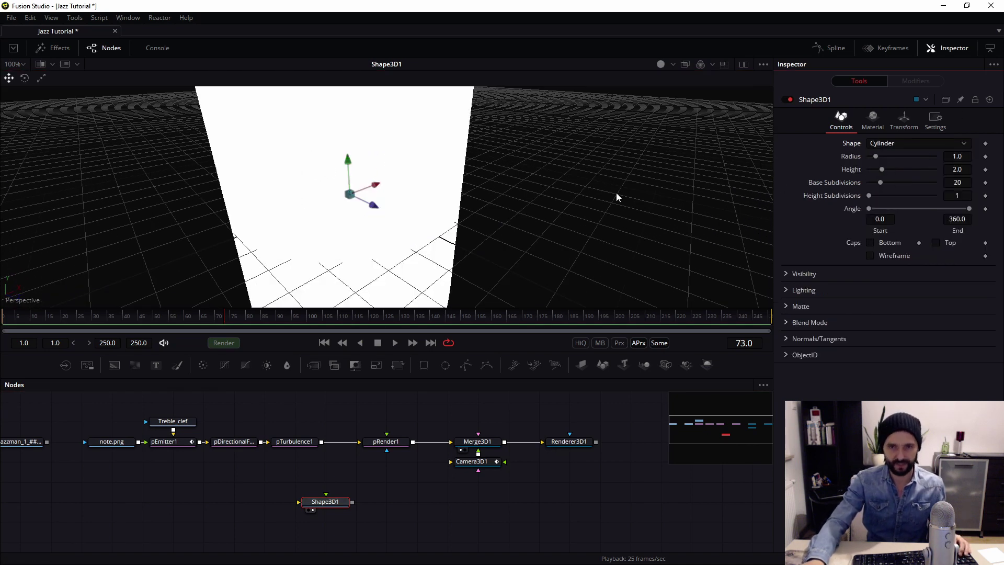
drag(477, 167, 408, 185)
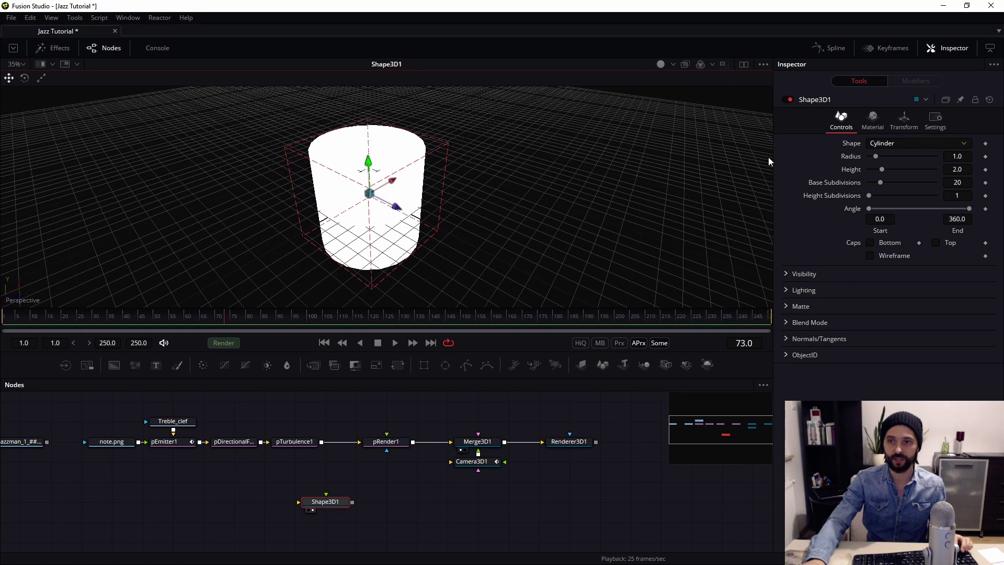
click(906, 121)
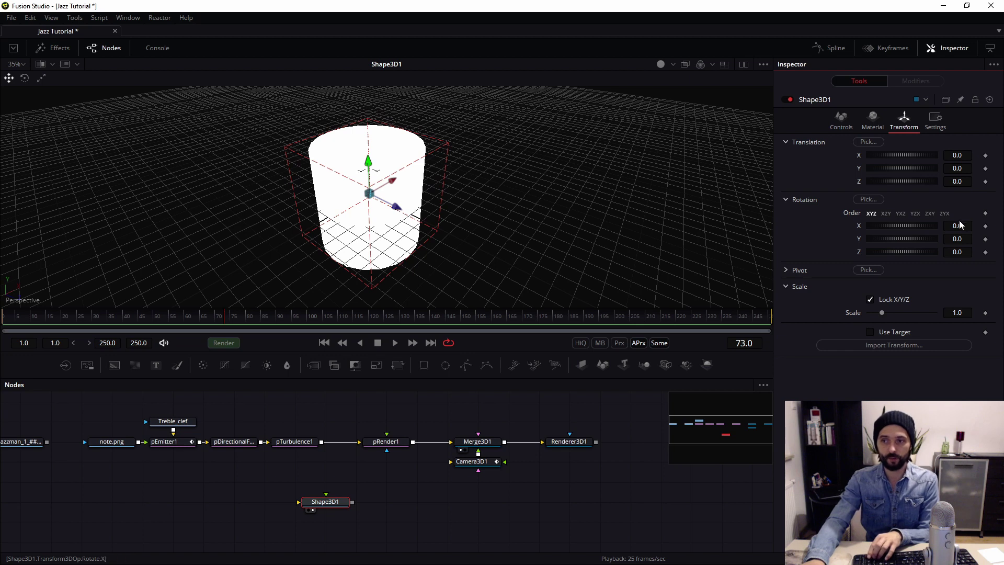
text(90)
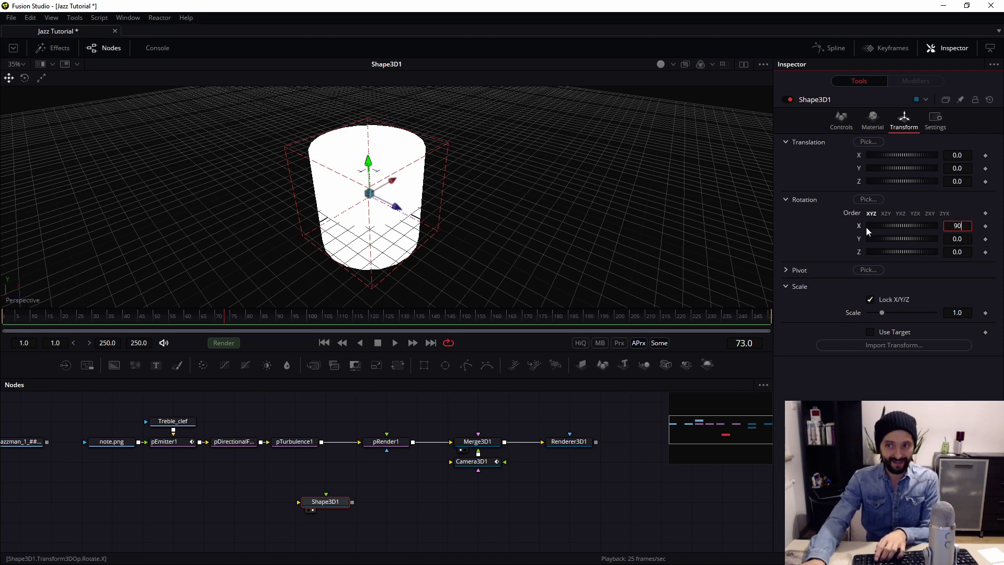
key(Tab)
drag(476, 232, 542, 170)
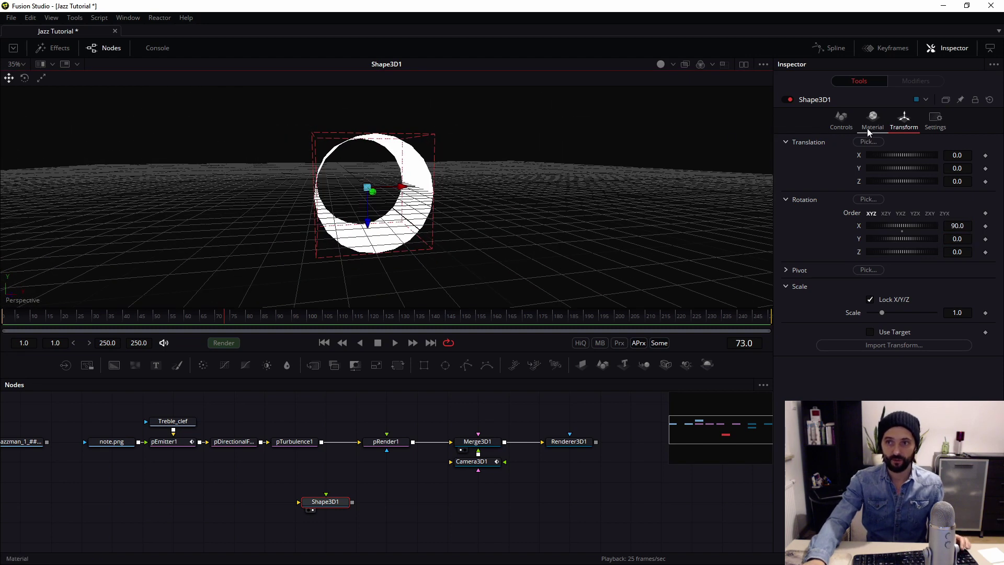
Flatten the cylinder into a ring by setting its Height to 0.39.
click(842, 120)
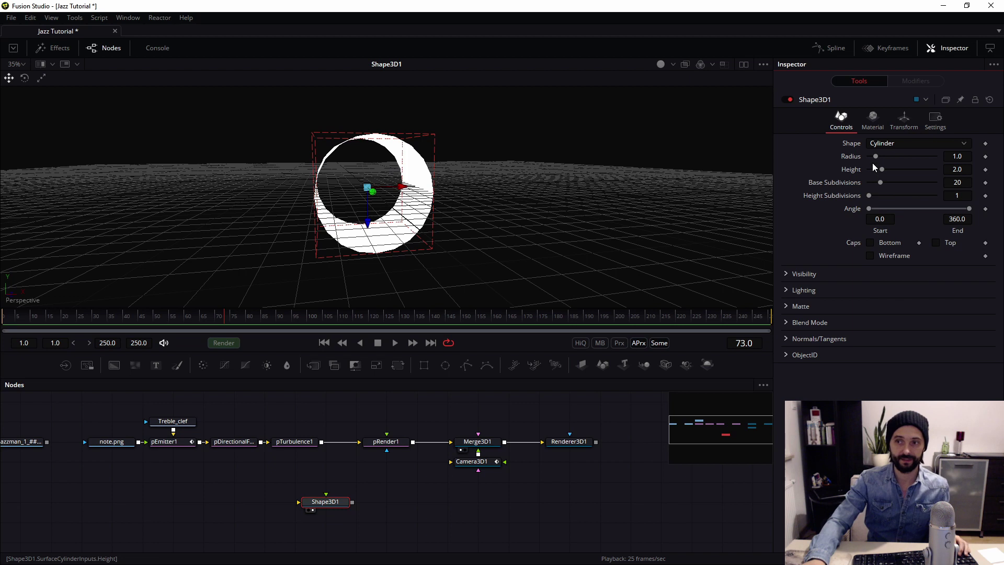
scroll(328, 204, up, 2)
drag(335, 205, 764, 187)
drag(882, 169, 871, 175)
drag(343, 162, 471, 225)
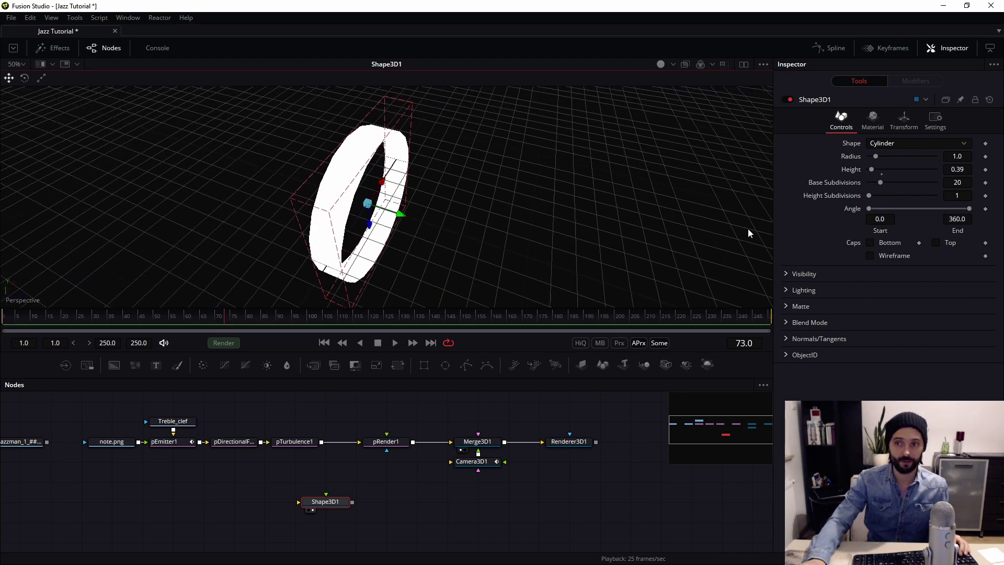
drag(643, 228, 453, 200)
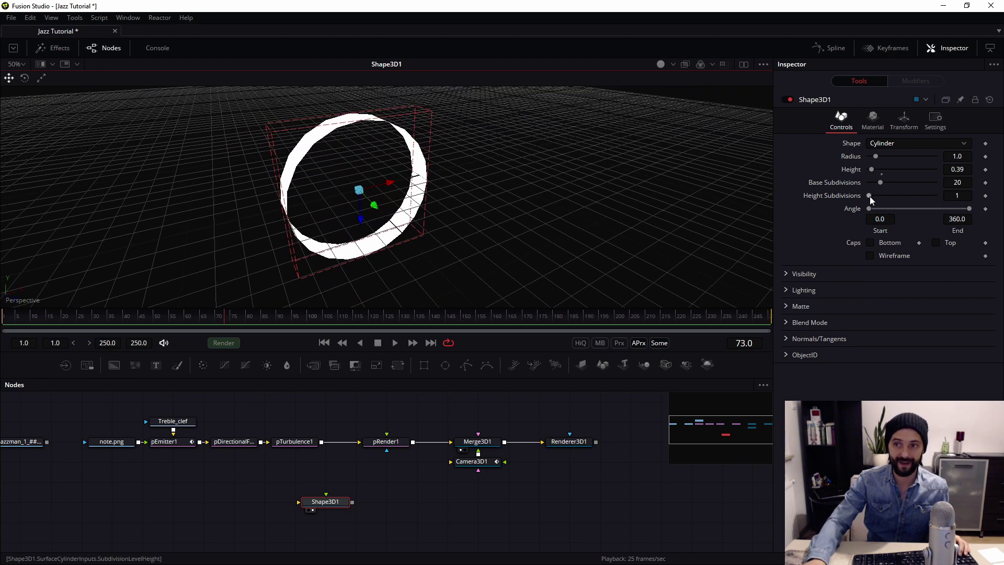
Smooth the ring's outline by setting its Base Subdivisions to 100.
drag(747, 195, 357, 146)
scroll(357, 146, up, 1)
scroll(443, 154, down, 1)
drag(422, 162, 412, 170)
drag(881, 183, 936, 184)
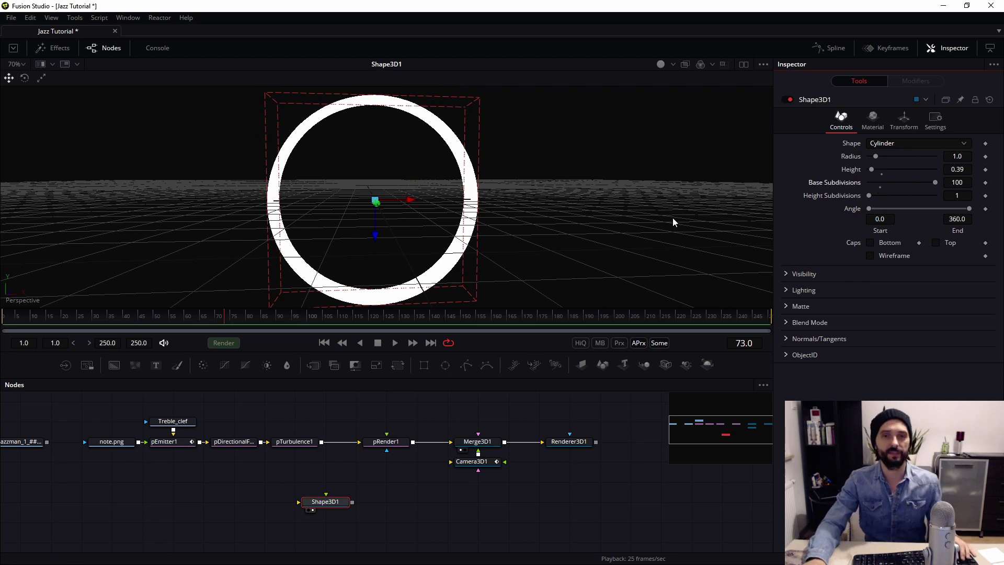
Show the jazzman_1 image sequence in the viewer and examine its circle of notes around the clef.
click(326, 505)
drag(325, 503, 353, 502)
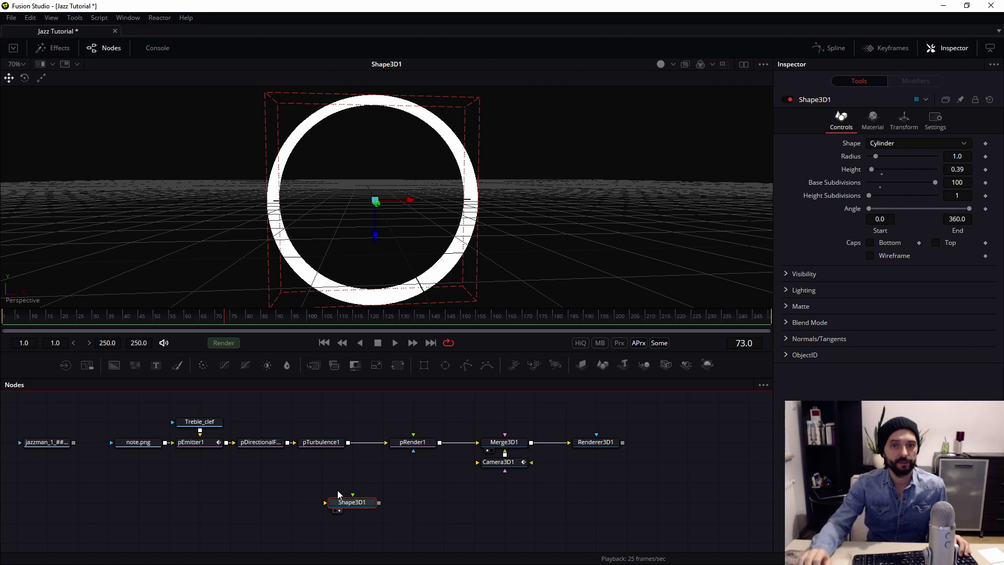
scroll(276, 475, down, 1)
drag(7, 472, 347, 552)
drag(389, 489, 439, 248)
drag(397, 533, 438, 233)
scroll(420, 218, down, 3)
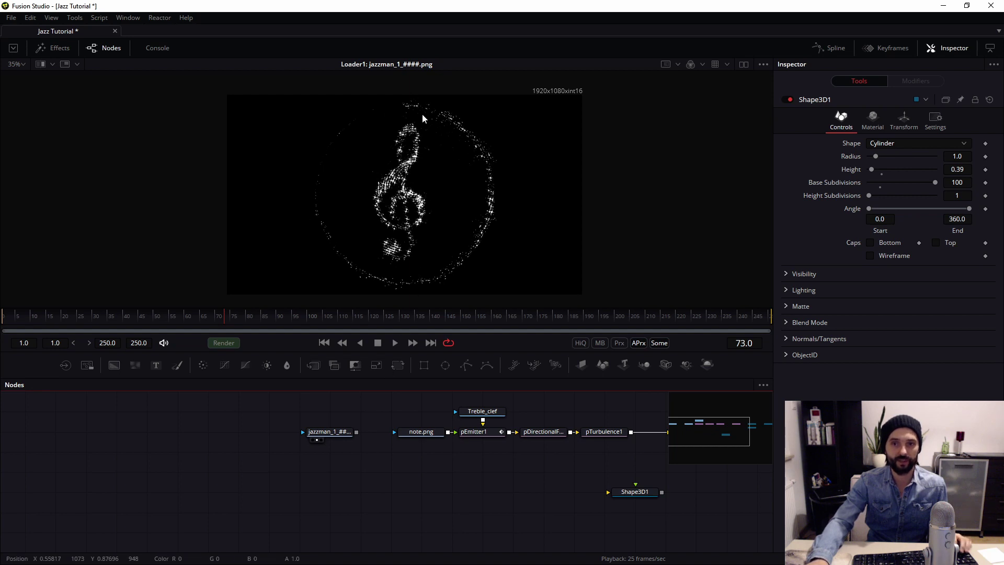
Move the Shape3D1 node to the free space below pEmitter1.
drag(307, 416, 220, 419)
drag(509, 498, 197, 493)
drag(307, 481, 189, 512)
scroll(246, 500, left, 3)
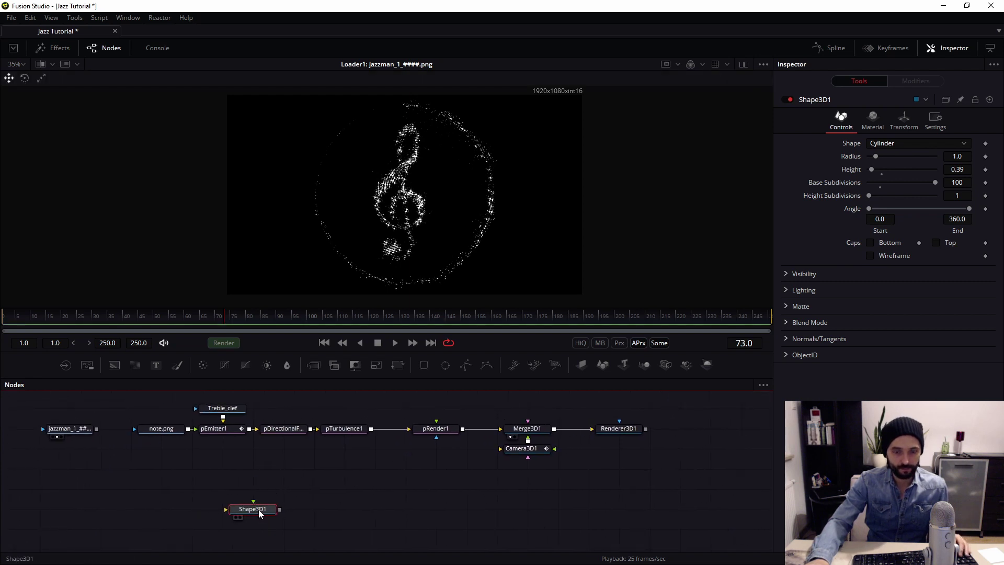
Move the Shape3D1 node directly beneath pEmitter1 and show its 3D ring in the viewer.
drag(259, 514, 229, 518)
key(2)
drag(337, 183, 456, 193)
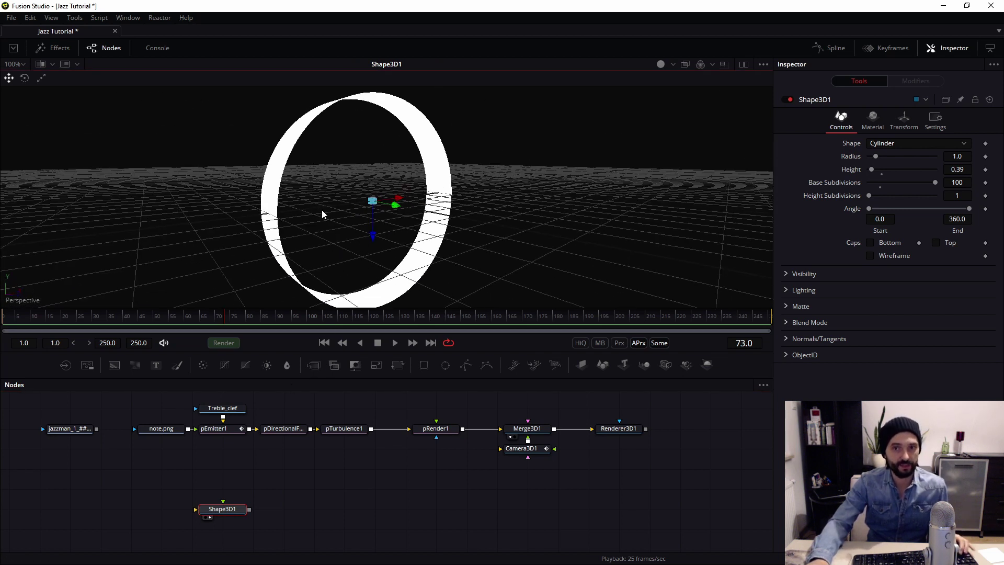
Show the Treble_clef image in the viewer and compare it with the Shape3D1 ring.
drag(265, 448, 278, 463)
drag(237, 423, 398, 177)
scroll(398, 177, down, 10)
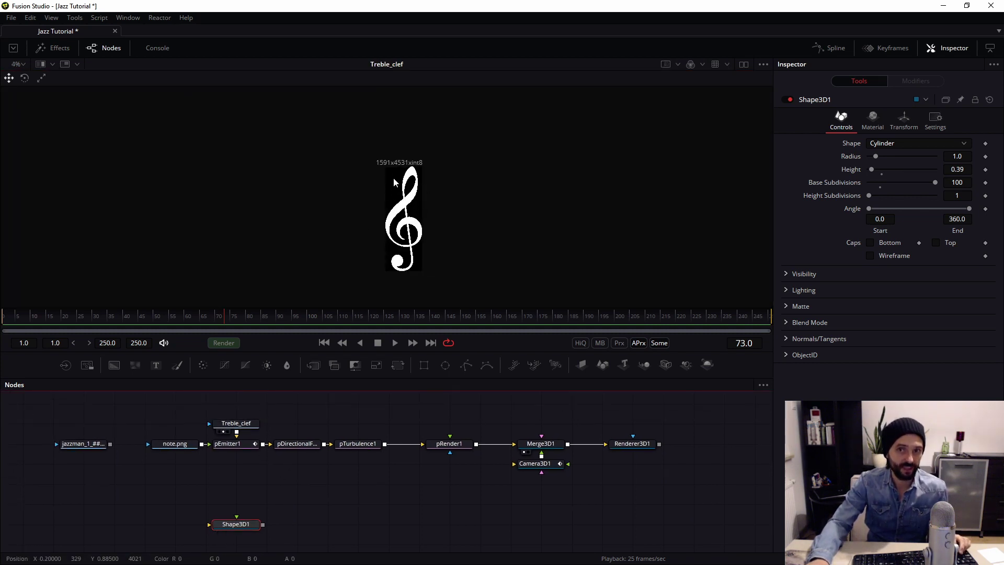
scroll(401, 181, up, 3)
drag(424, 233, 426, 146)
drag(229, 529, 365, 184)
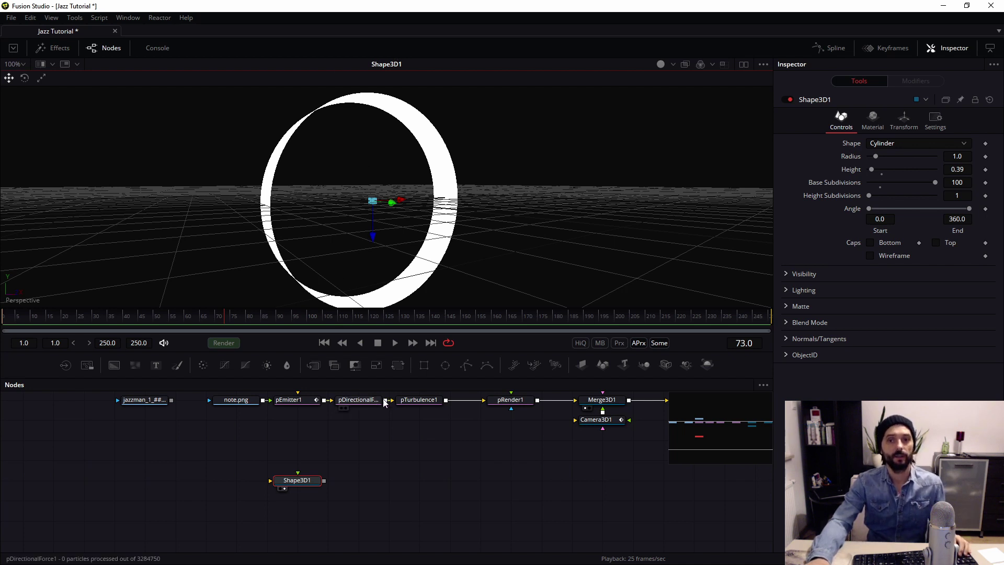
drag(374, 472, 295, 480)
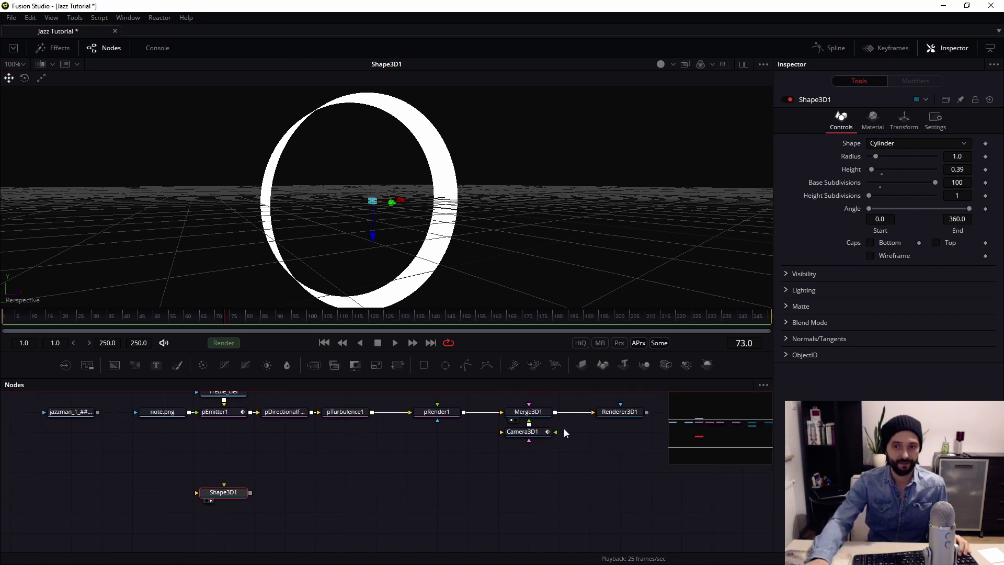
Show Renderer3D1 in the viewer and play the treble clef particle animation from near the start.
drag(618, 413, 397, 250)
mouse_move(172, 321)
mouse_down()
mouse_move(37, 313)
mouse_move(186, 318)
mouse_up()
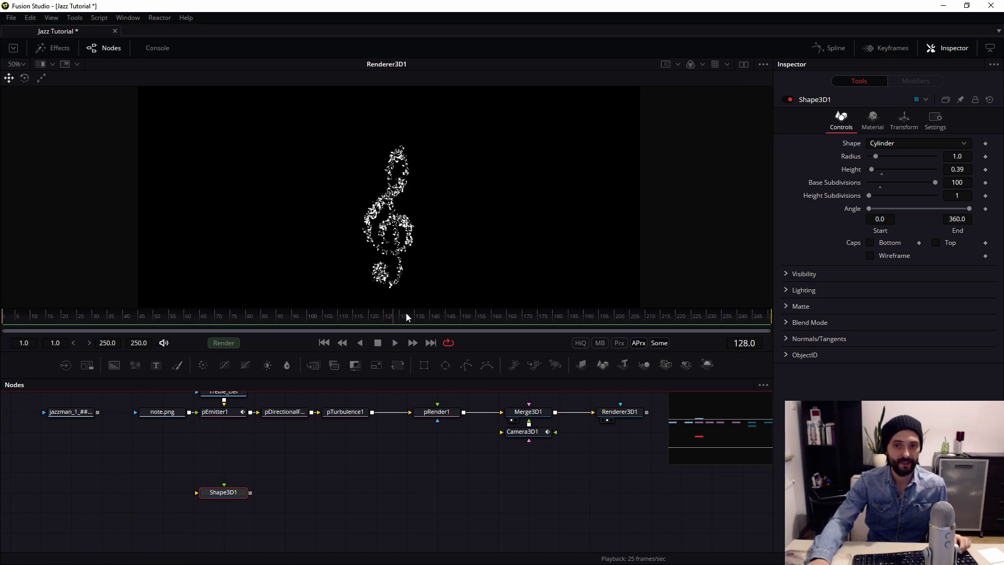
drag(407, 316, 375, 321)
drag(74, 327, 19, 331)
key(space)
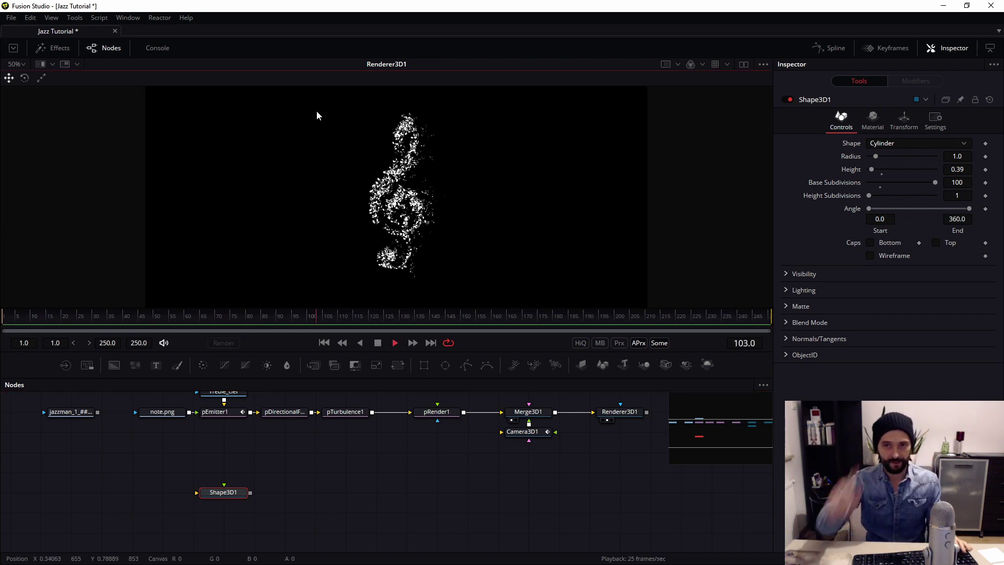
key(space)
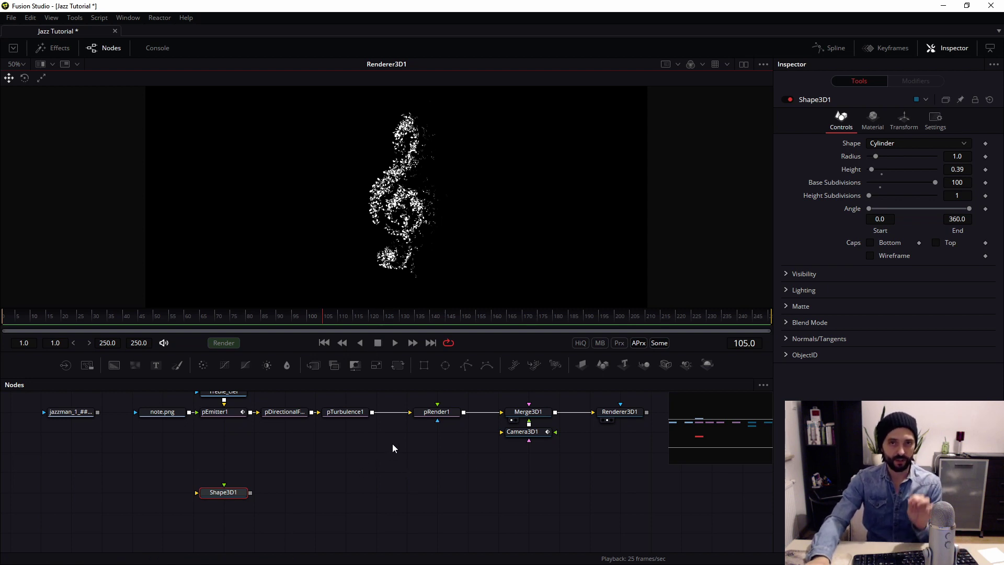
Add a Merge3D node after Shape3D1 and connect Camera3D1 to it.
drag(502, 436, 502, 457)
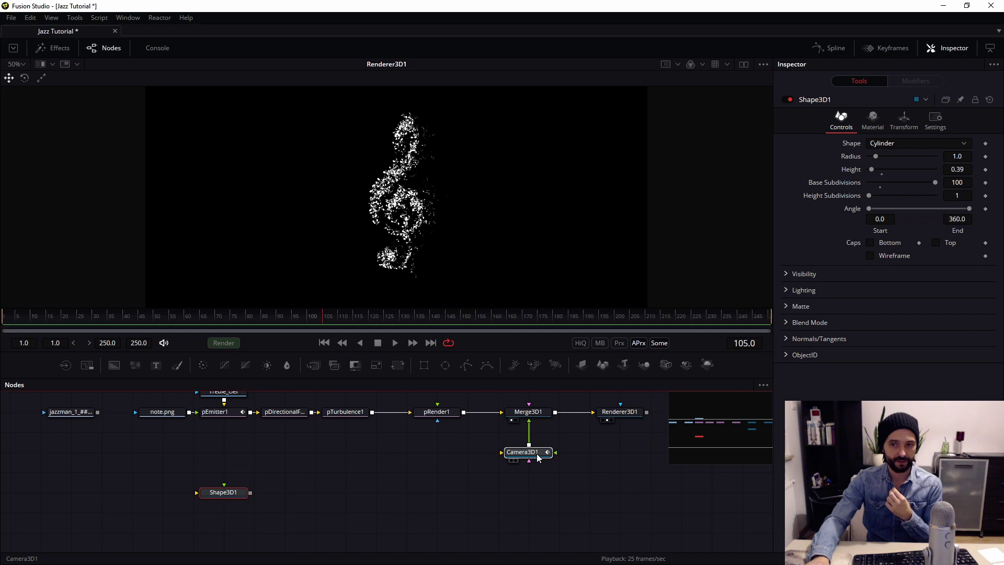
click(214, 495)
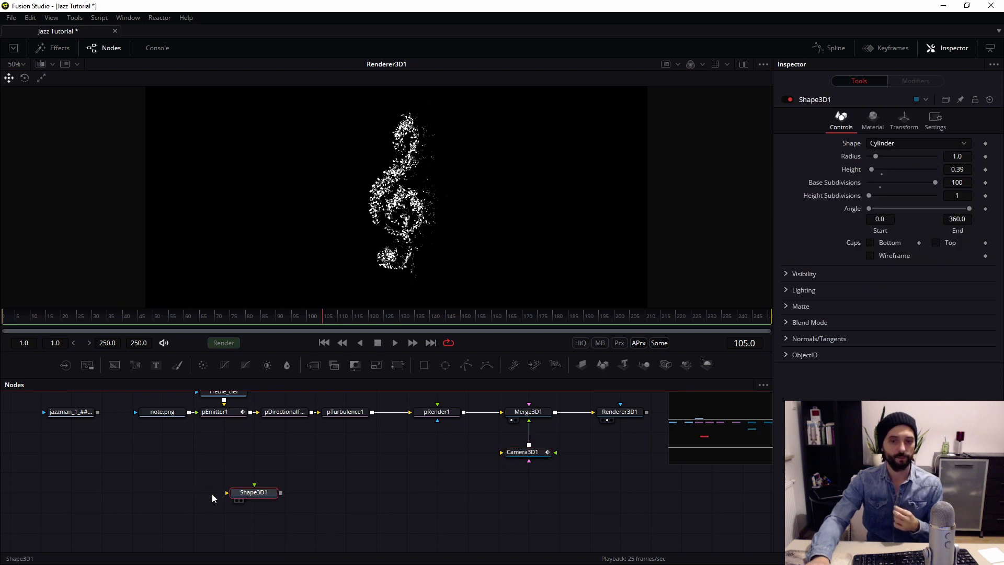
click(603, 365)
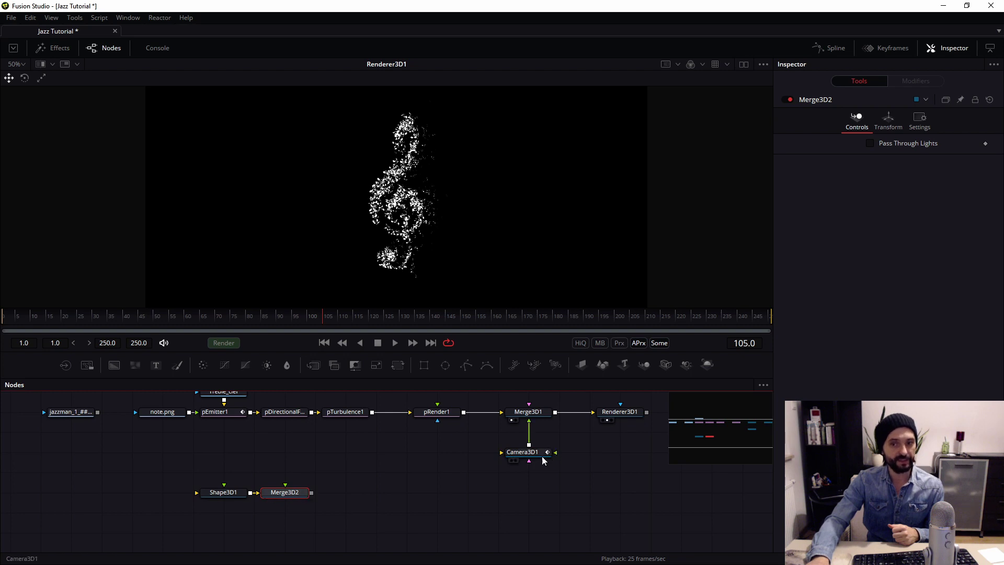
drag(366, 473, 187, 522)
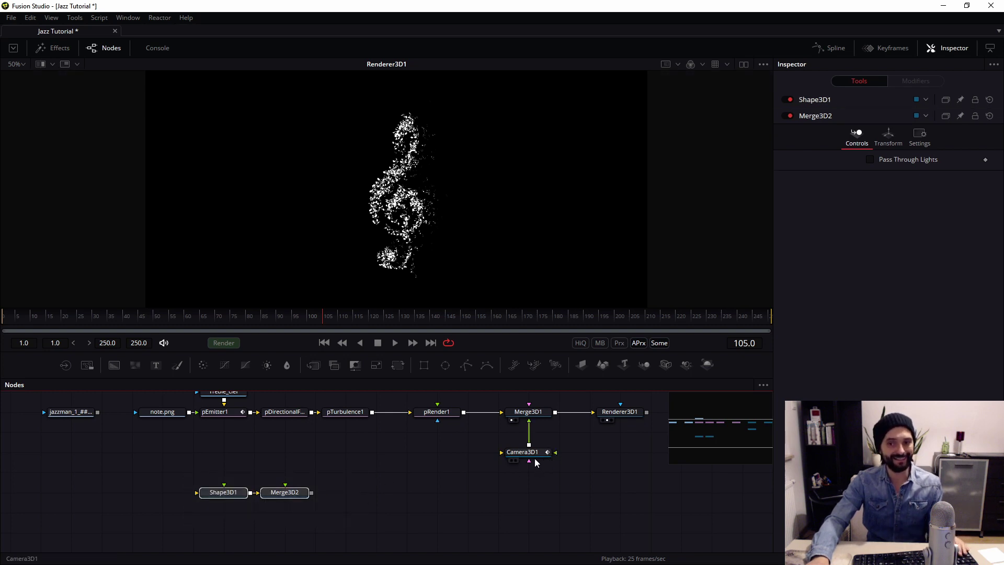
drag(529, 453, 338, 514)
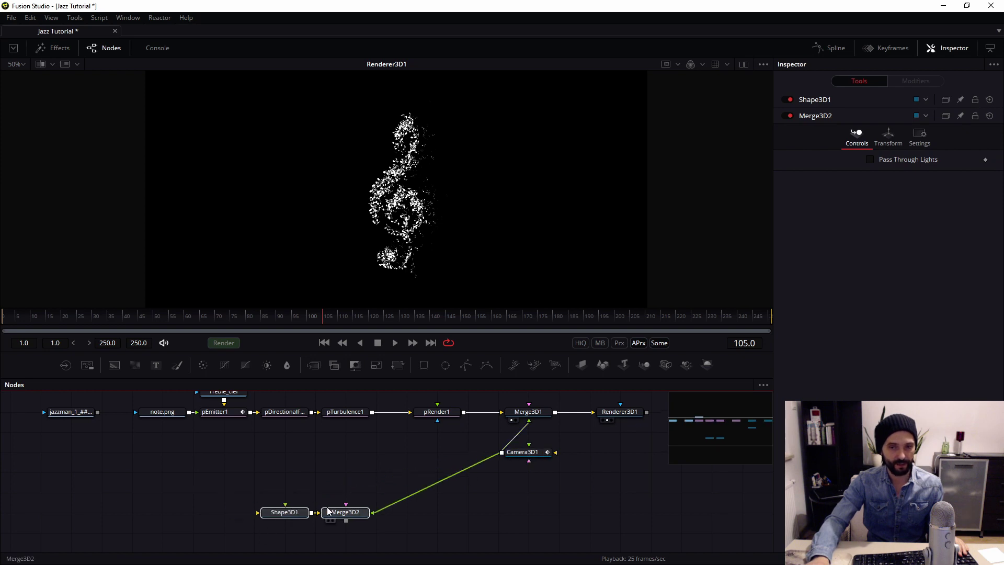
drag(431, 515, 337, 490)
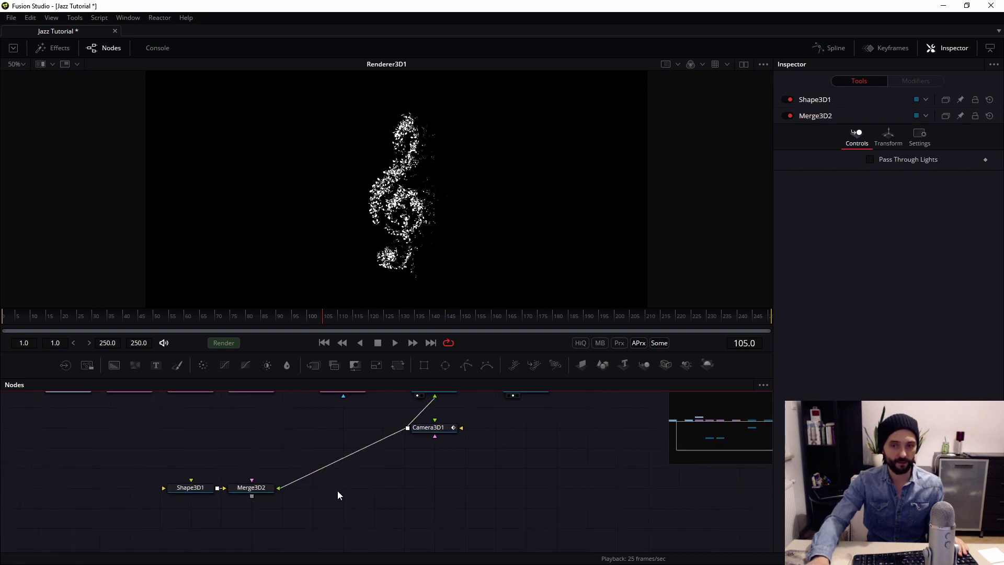
Add a Renderer3D node after Merge3D2, using Camera3D1 as its camera and OpenGL Renderer as its renderer type.
click(256, 490)
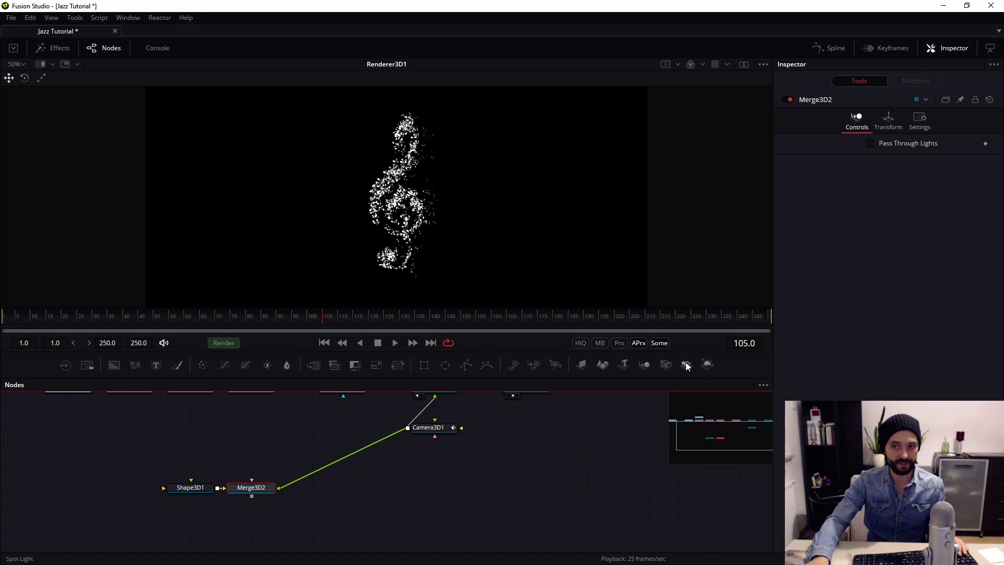
click(707, 365)
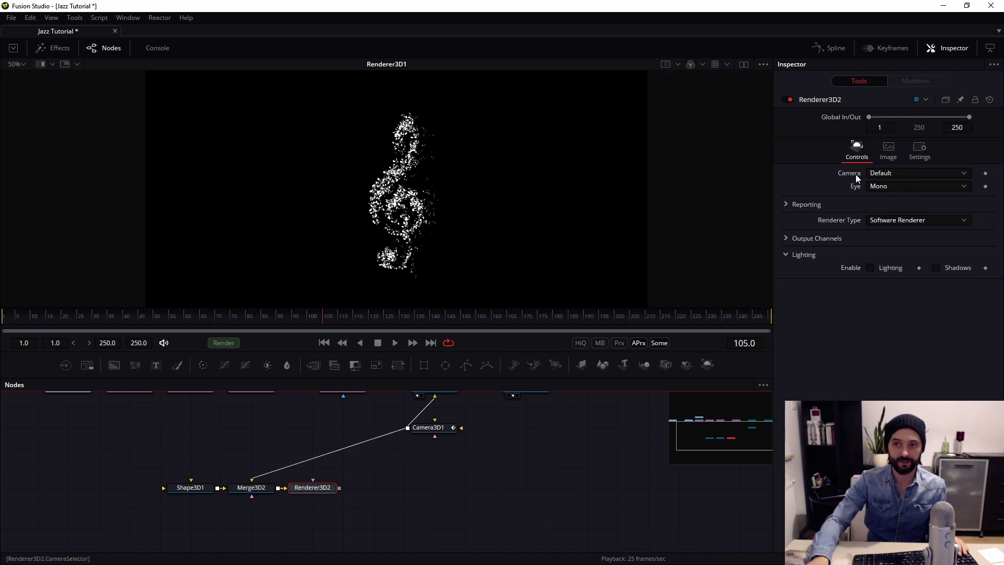
click(893, 173)
click(884, 186)
drag(428, 444, 403, 465)
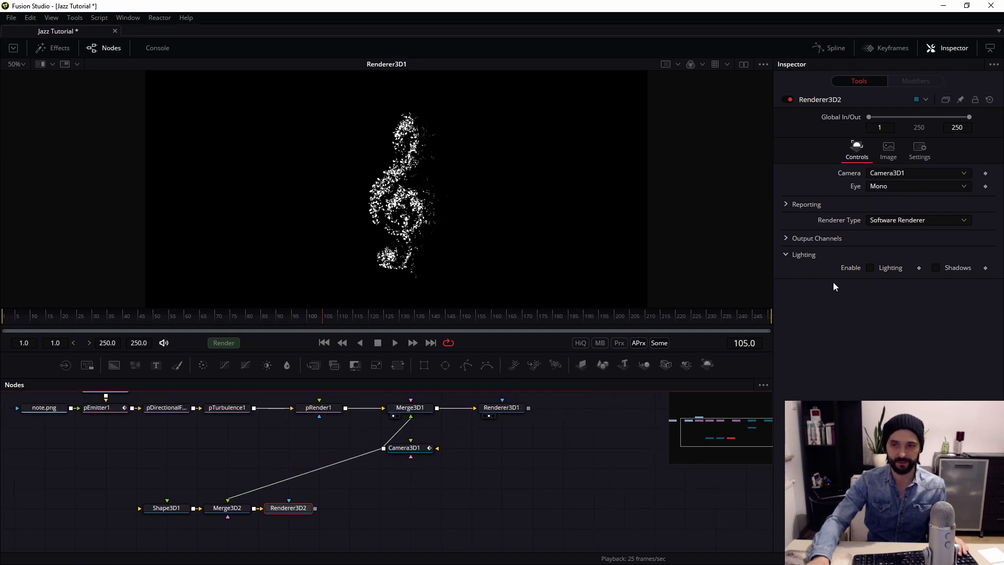
click(894, 221)
click(893, 199)
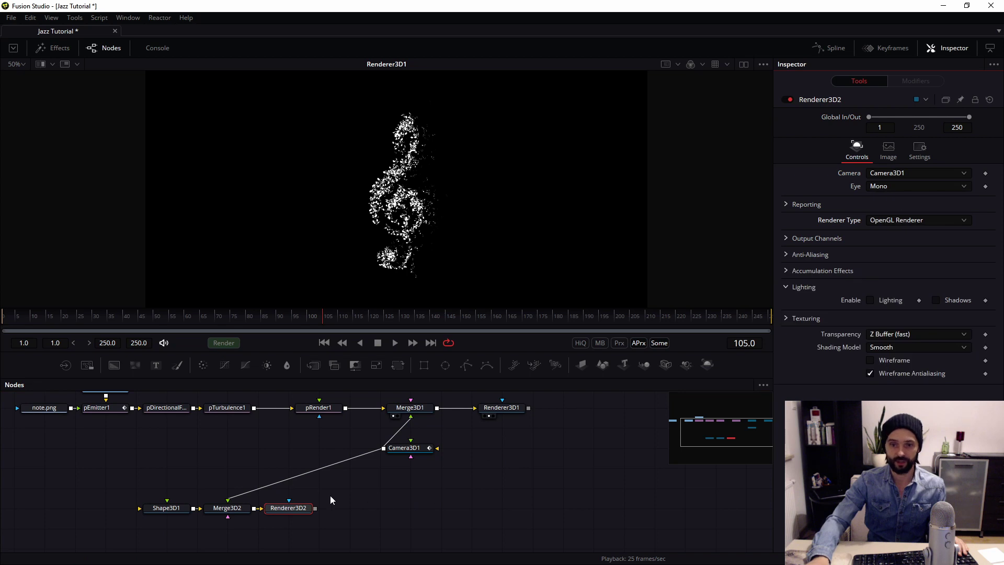
Show Renderer3D2 in the viewer and play the ring animation to check the camera move.
drag(313, 508, 318, 504)
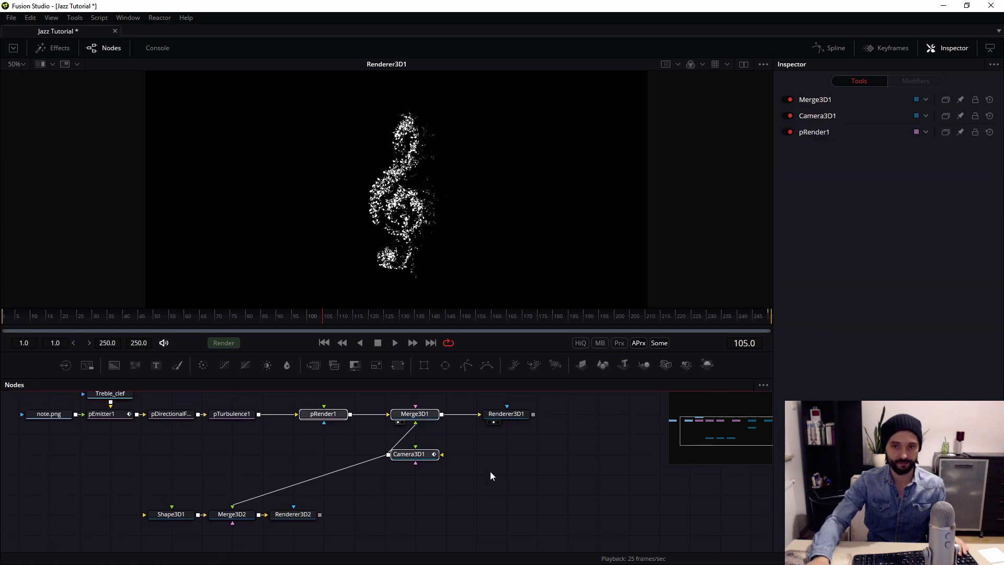
drag(300, 514, 408, 215)
drag(64, 316, 27, 315)
key(space)
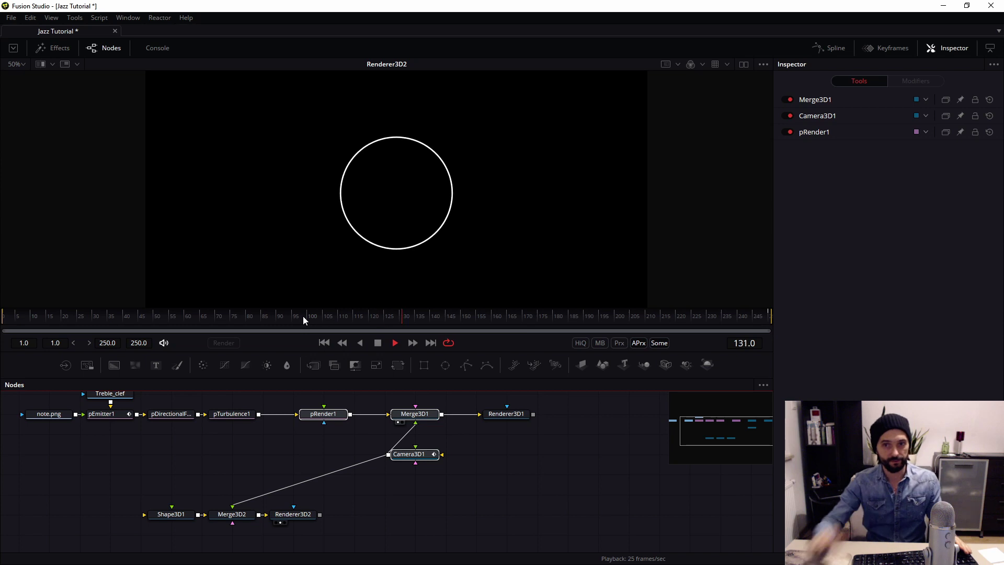
key(space)
mouse_move(558, 319)
mouse_down()
mouse_move(705, 328)
mouse_move(144, 331)
mouse_move(547, 334)
mouse_up()
click(32, 330)
Stack Shape3D1, Merge3D2 and Renderer3D2 vertically and move the group beneath the main particle chain.
drag(291, 514, 230, 535)
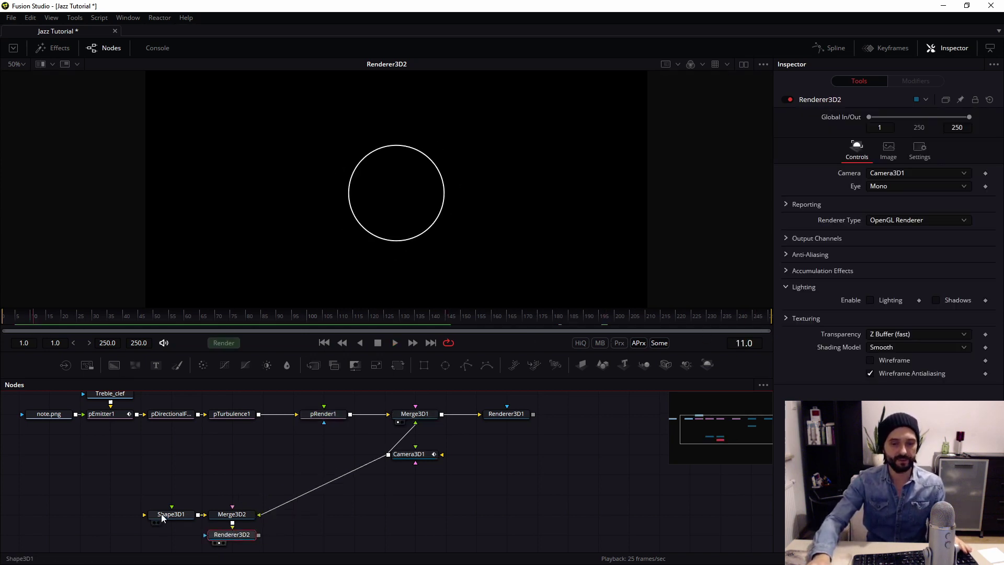
drag(162, 518, 233, 486)
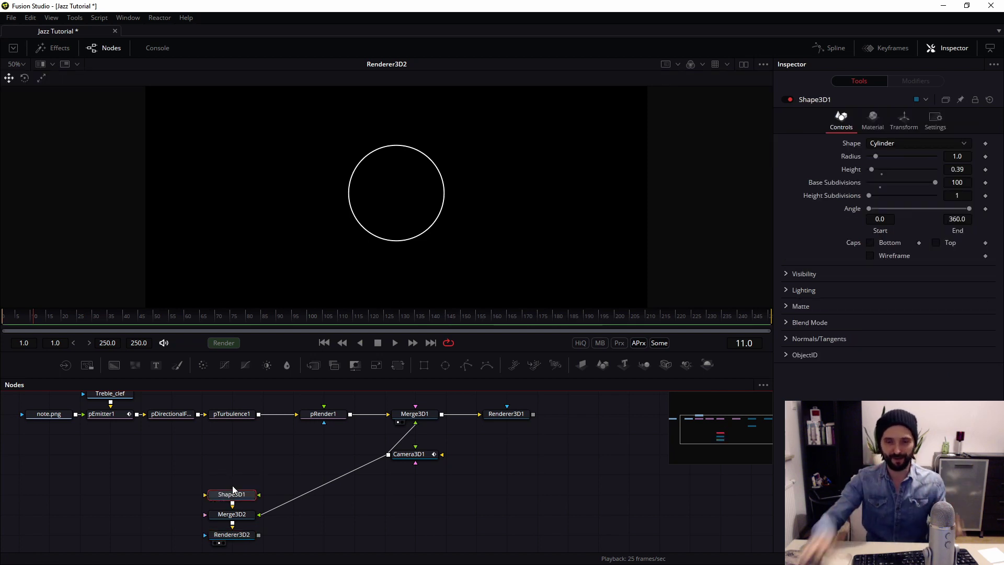
drag(183, 457, 264, 541)
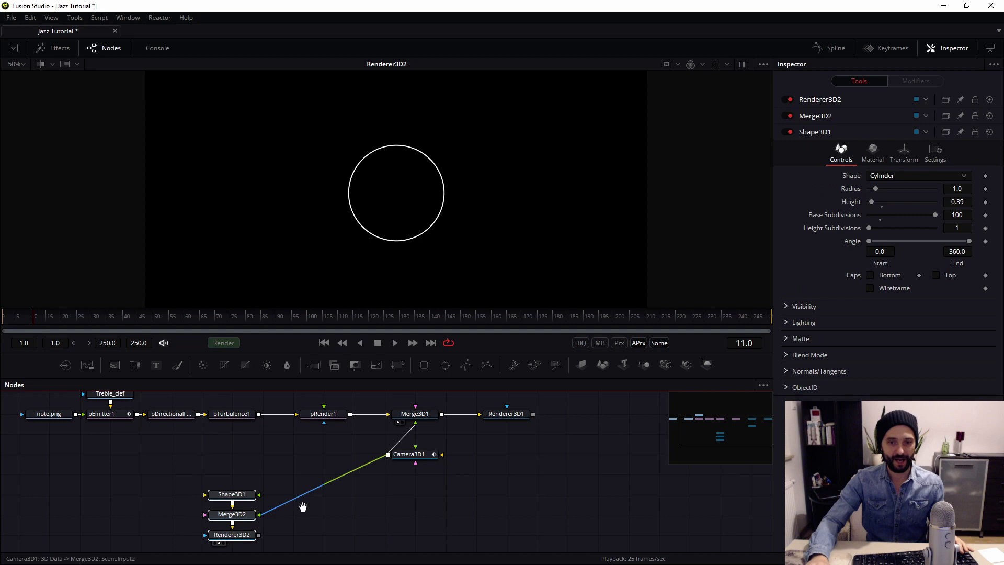
drag(302, 506, 414, 491)
drag(309, 458, 193, 500)
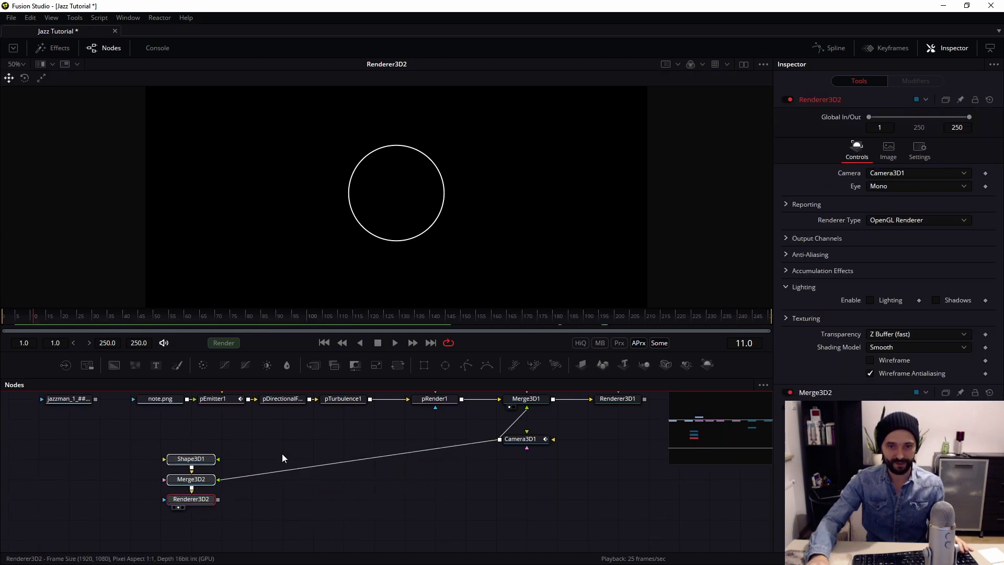
Duplicate the pEmitter1, pDirectionalForce1, pTurbulence1 and pRender1 chain and place the copy below Renderer3D2.
scroll(282, 453, up, 2)
scroll(203, 453, up, 2)
drag(203, 451, 422, 427)
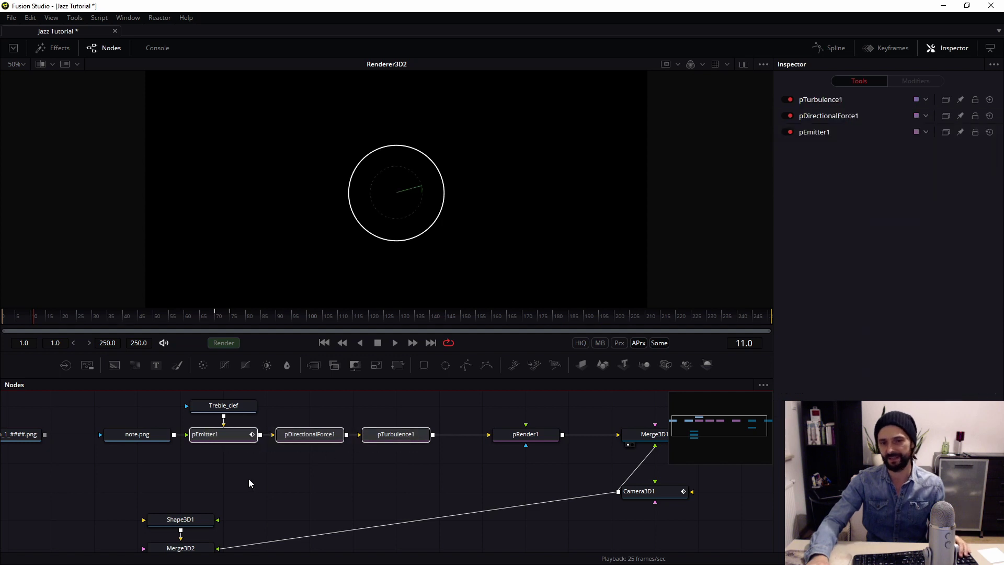
drag(228, 463, 445, 428)
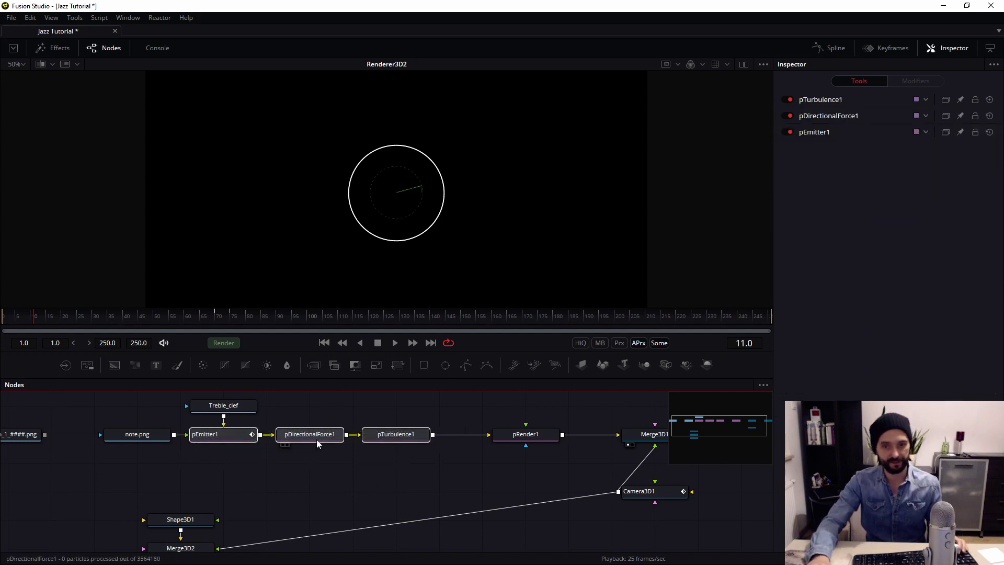
drag(208, 461, 574, 429)
scroll(389, 496, down, 5)
key(ctrl+v)
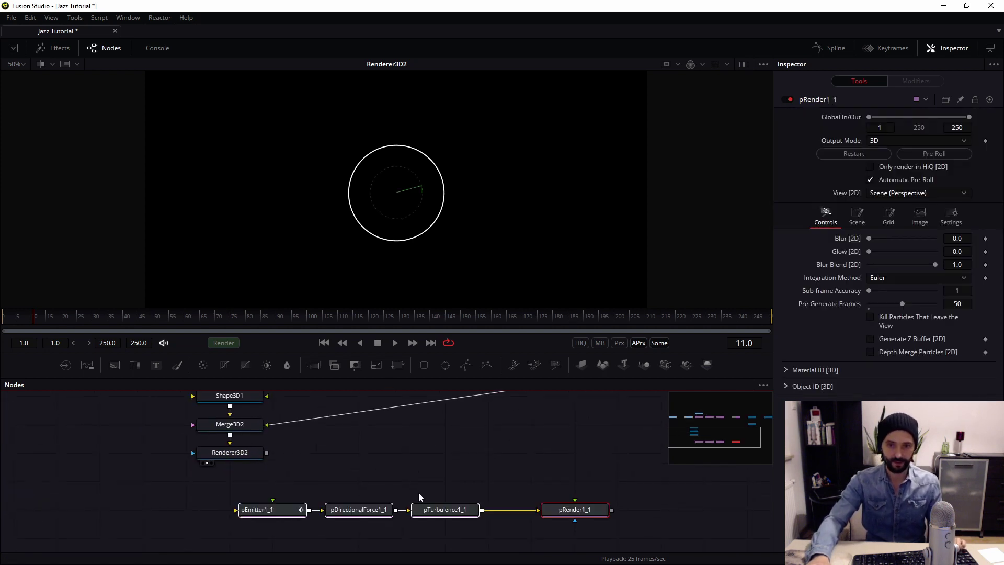
scroll(293, 504, up, 1)
click(292, 522)
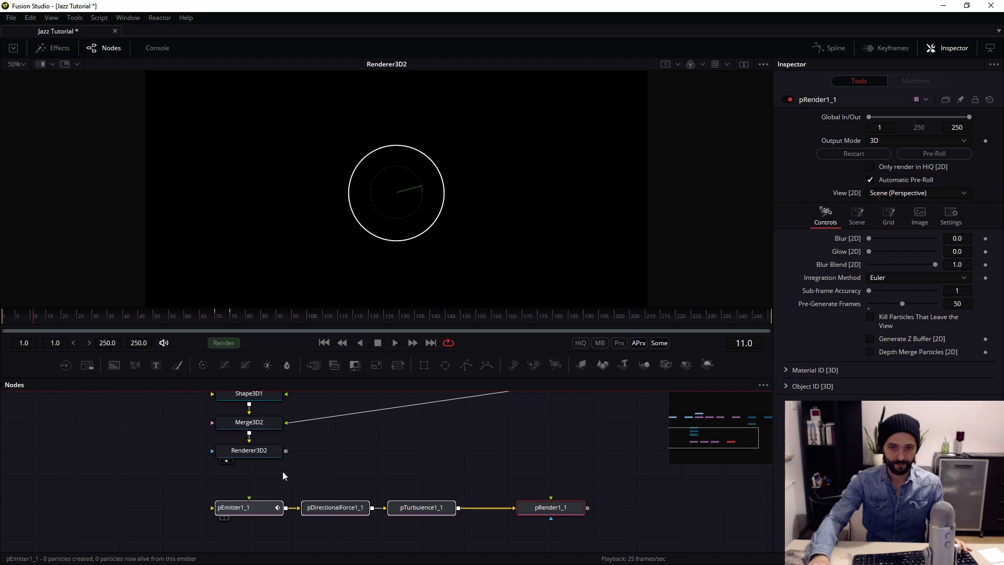
Connect the output of Renderer3D2 to the copied emitter pEmitter1_1.
drag(310, 306, 314, 206)
scroll(325, 404, up, 2)
drag(177, 346, 324, 456)
drag(278, 434, 264, 495)
click(285, 505)
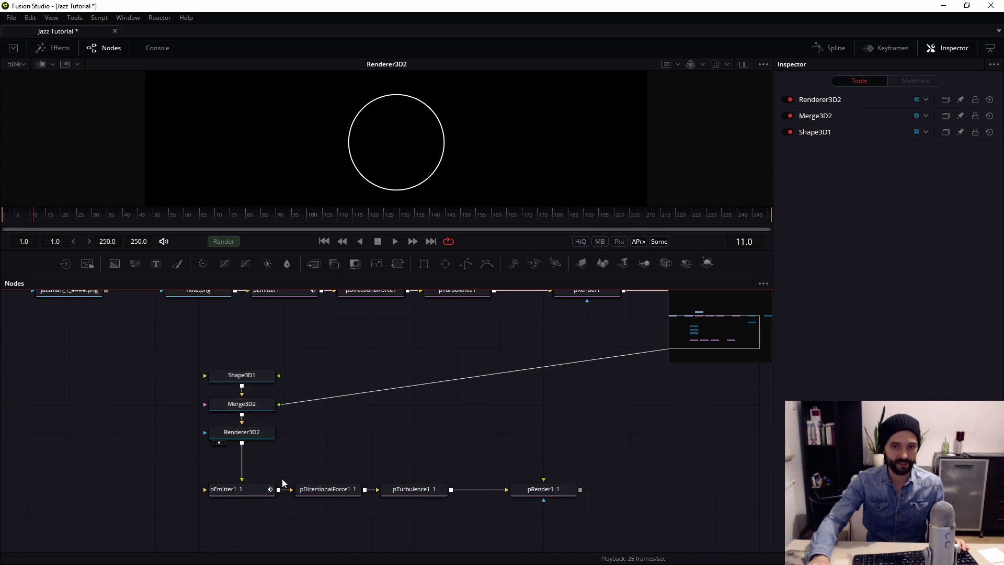
Show the note.png image in the viewer and examine the note used as the particle shape.
scroll(321, 440, up, 1)
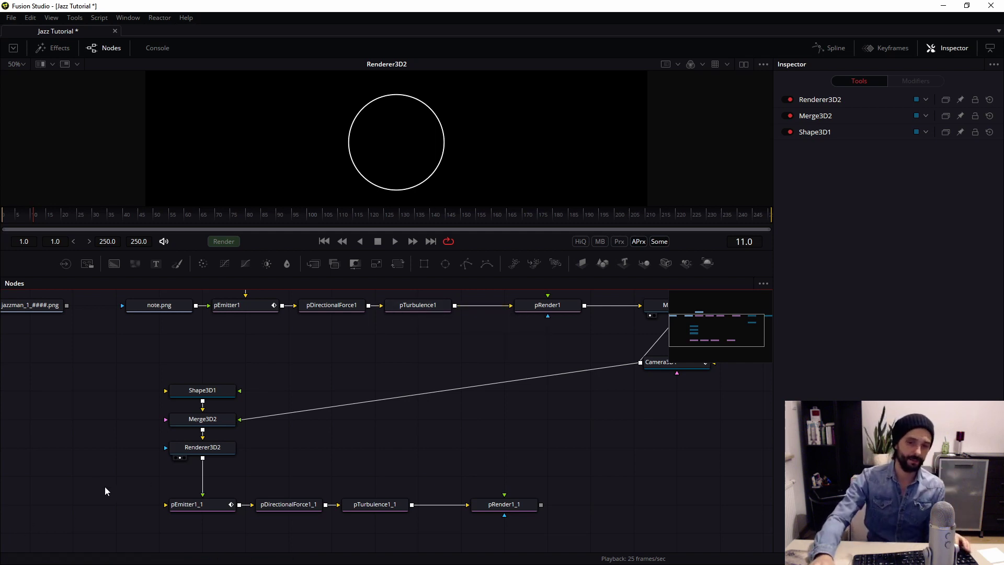
drag(183, 451, 246, 466)
drag(302, 343, 260, 425)
click(158, 413)
drag(309, 217, 344, 159)
scroll(427, 152, down, 4)
Show Renderer3D1 in the viewer and inspect the individual note particles up close.
drag(538, 425, 277, 411)
drag(79, 518, 581, 366)
drag(732, 366, 310, 446)
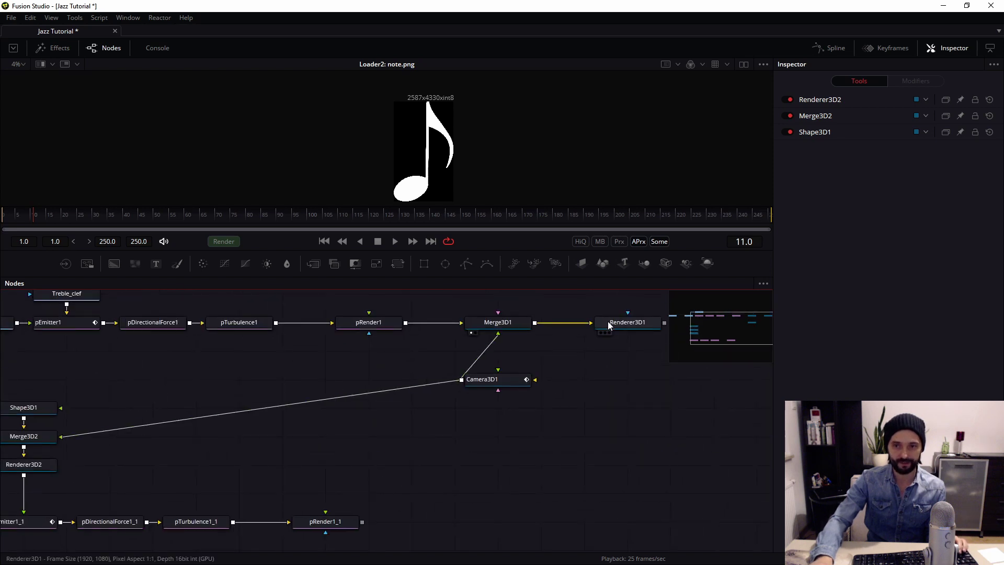
drag(608, 324, 473, 191)
drag(30, 476, 438, 392)
scroll(430, 147, up, 3)
scroll(431, 147, up, 15)
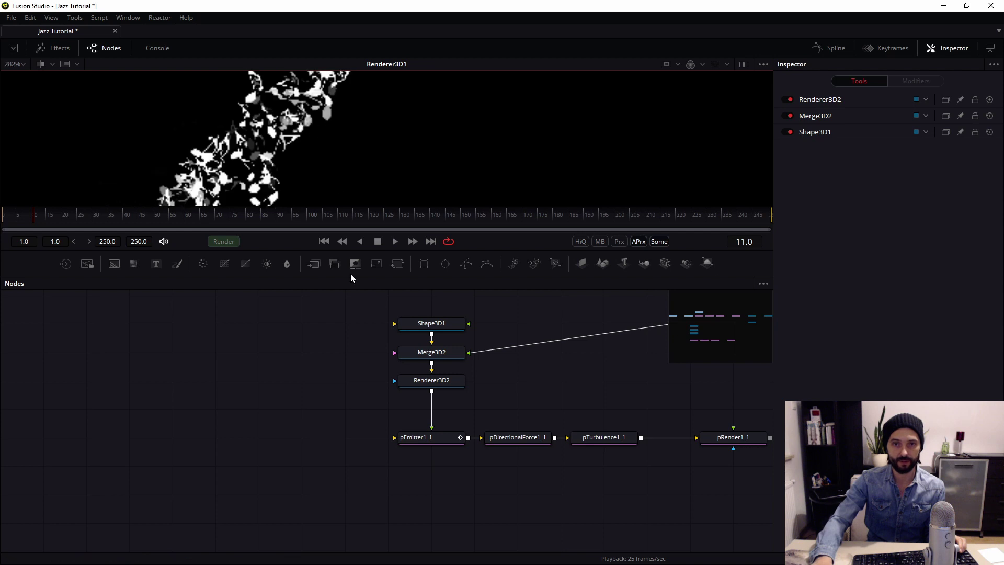
drag(261, 463, 134, 462)
drag(294, 155, 345, 179)
scroll(347, 178, down, 3)
Add a Text+ node in front of pEmitter1_1 in the second particle chain.
click(218, 455)
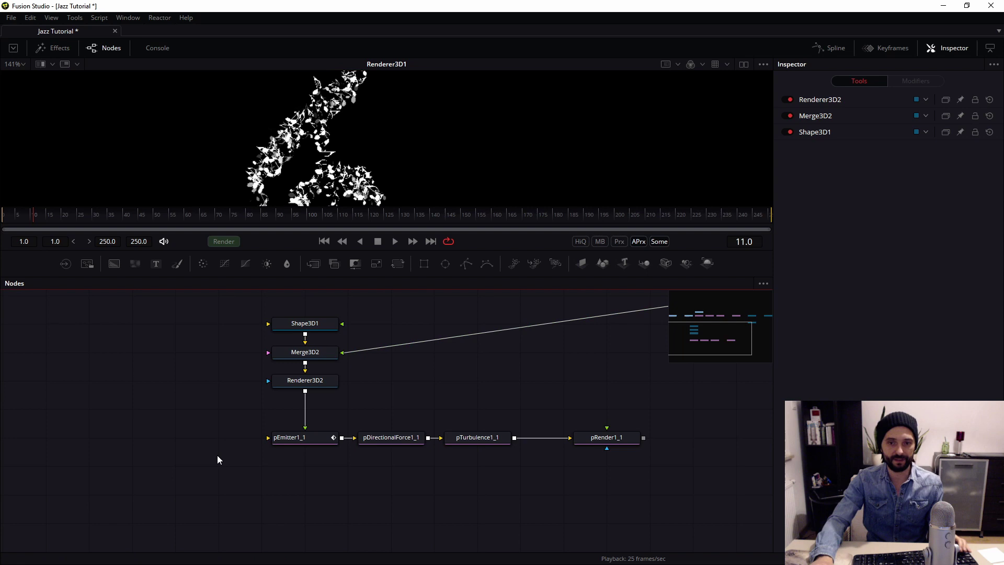
drag(388, 431, 340, 440)
key(ctrl+space)
text(tex)
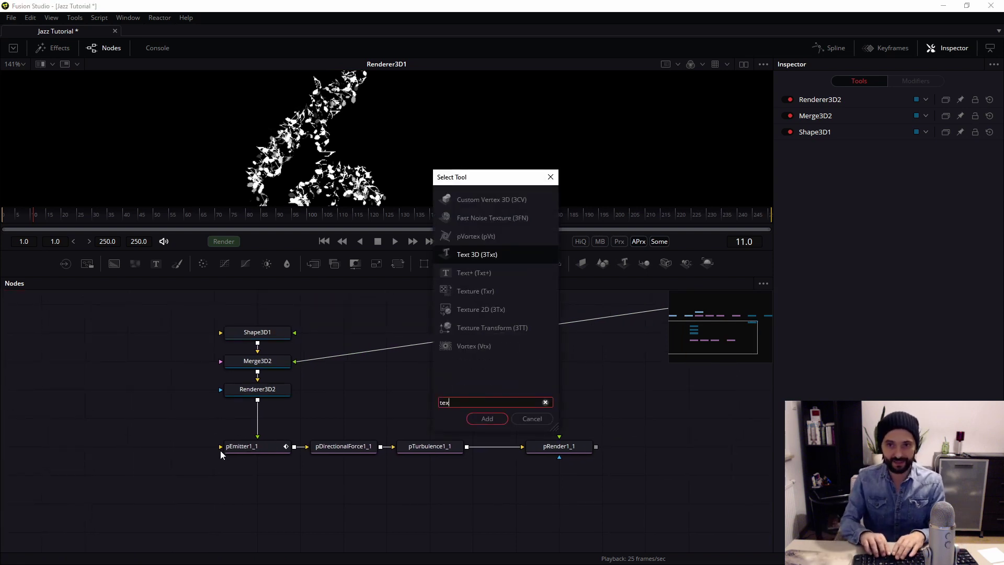
key(Down)
key(Return)
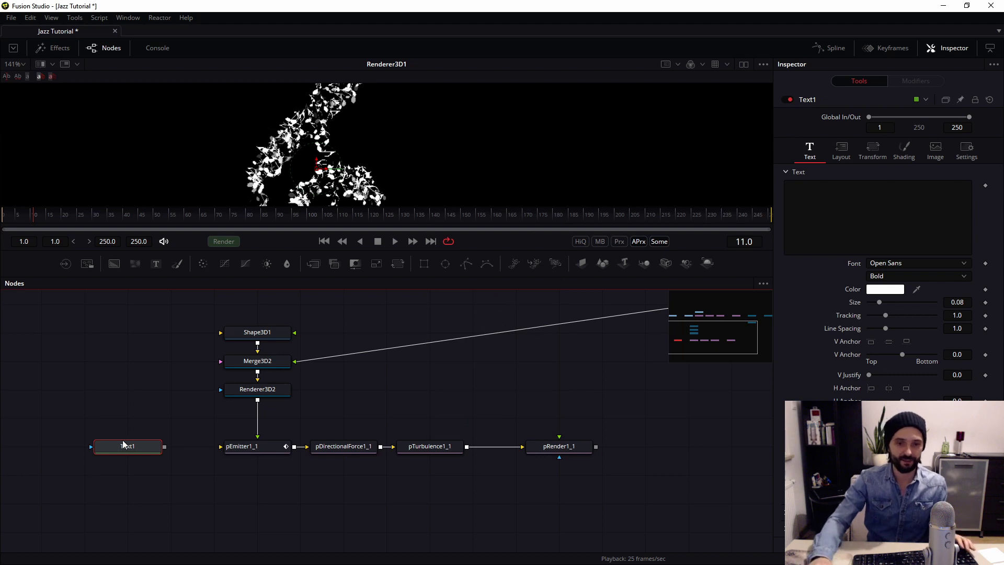
Enter "+" as the text of Text1, view it, and connect Text1 to pEmitter1_1 as its particle style.
click(900, 192)
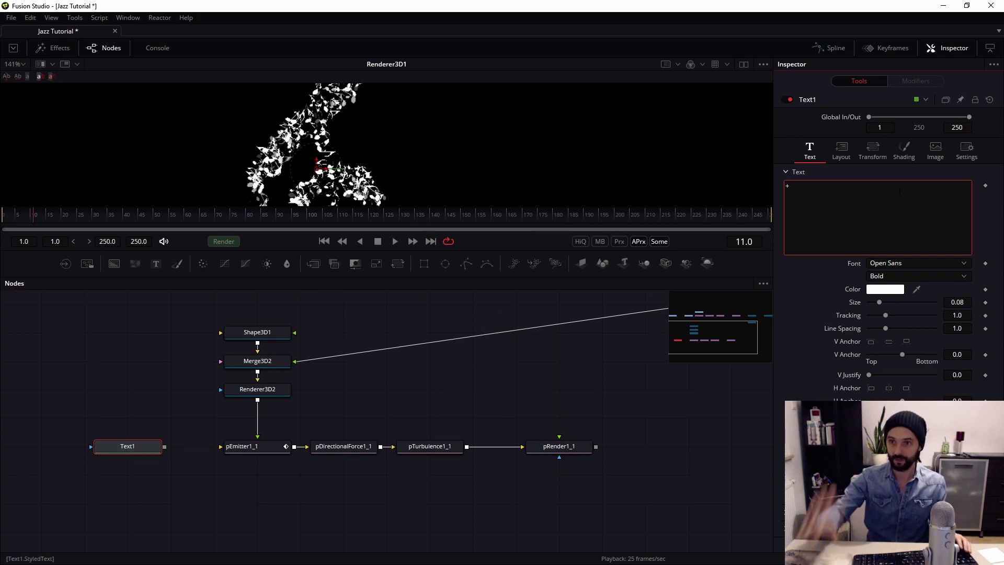
drag(140, 443, 315, 150)
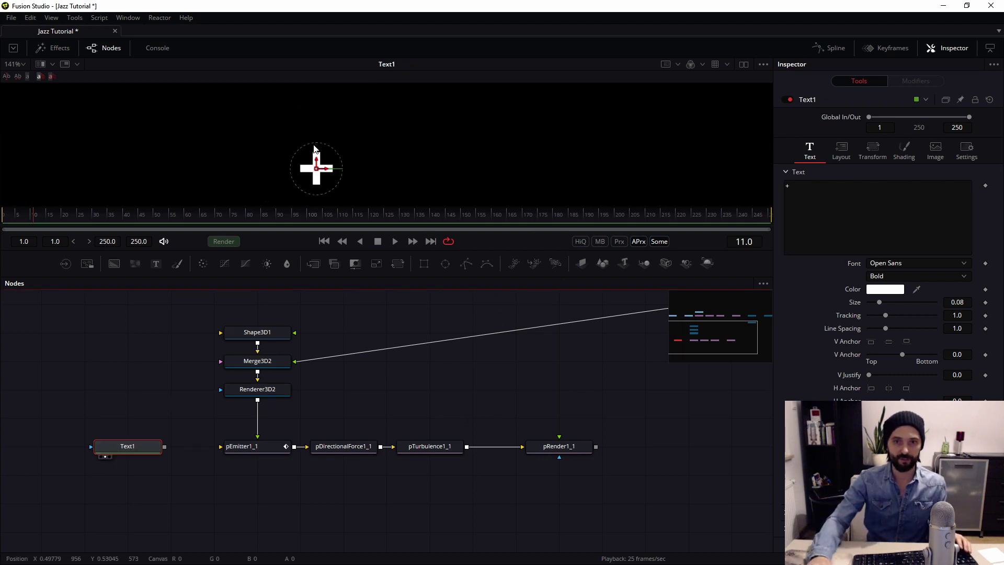
drag(165, 448, 230, 447)
Show pRender1_1 in an enlarged viewer and play the ring particle animation from different angles.
drag(297, 416, 157, 466)
drag(291, 382, 376, 312)
drag(357, 207, 357, 276)
drag(502, 497, 385, 173)
scroll(401, 223, up, 3)
scroll(385, 174, down, 4)
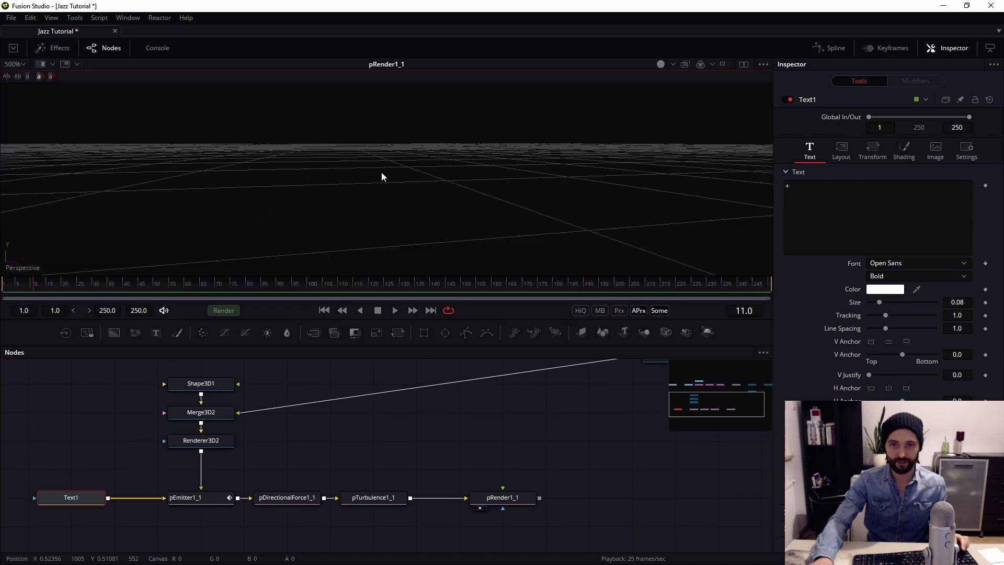
scroll(373, 190, down, 1)
key(space)
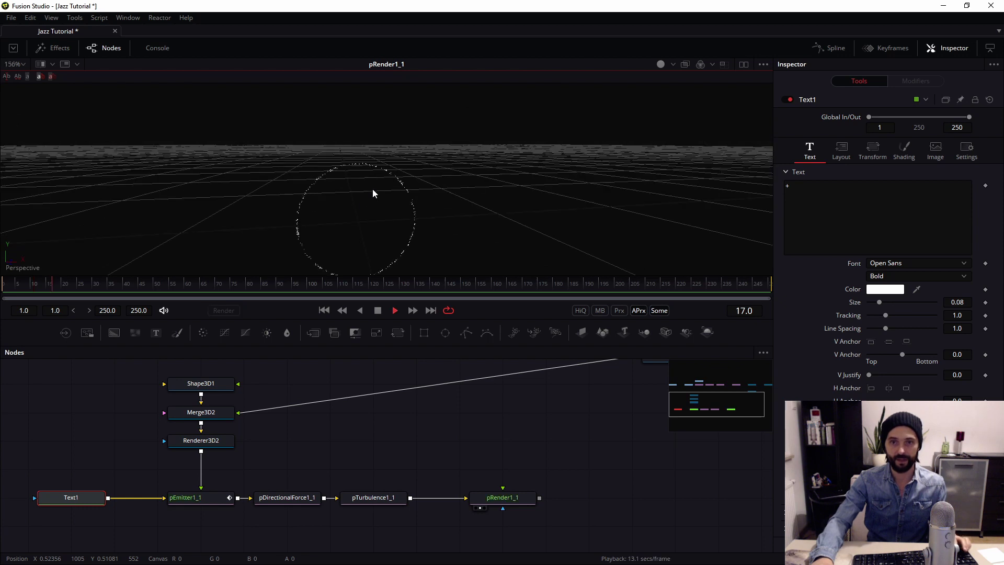
drag(369, 190, 347, 199)
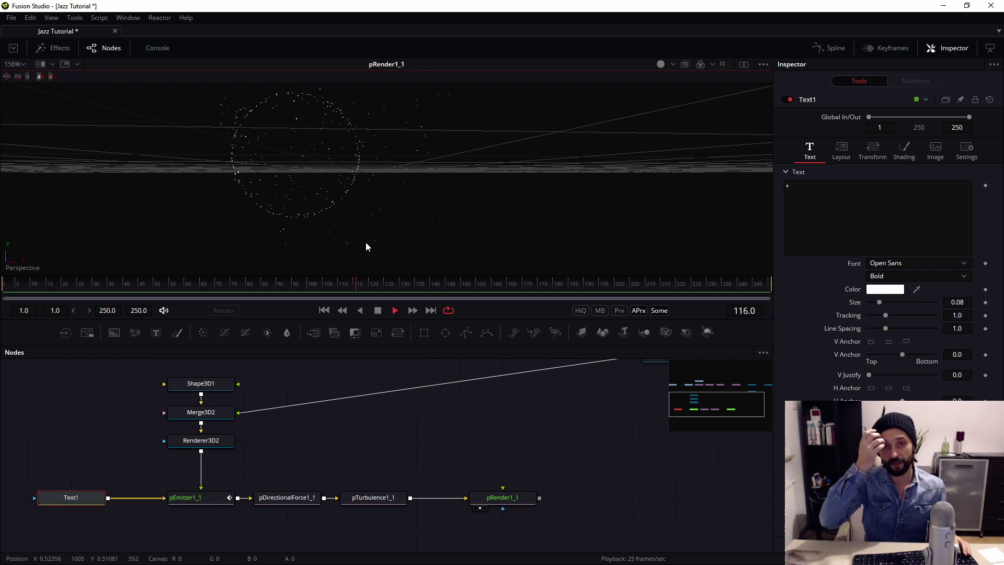
key(space)
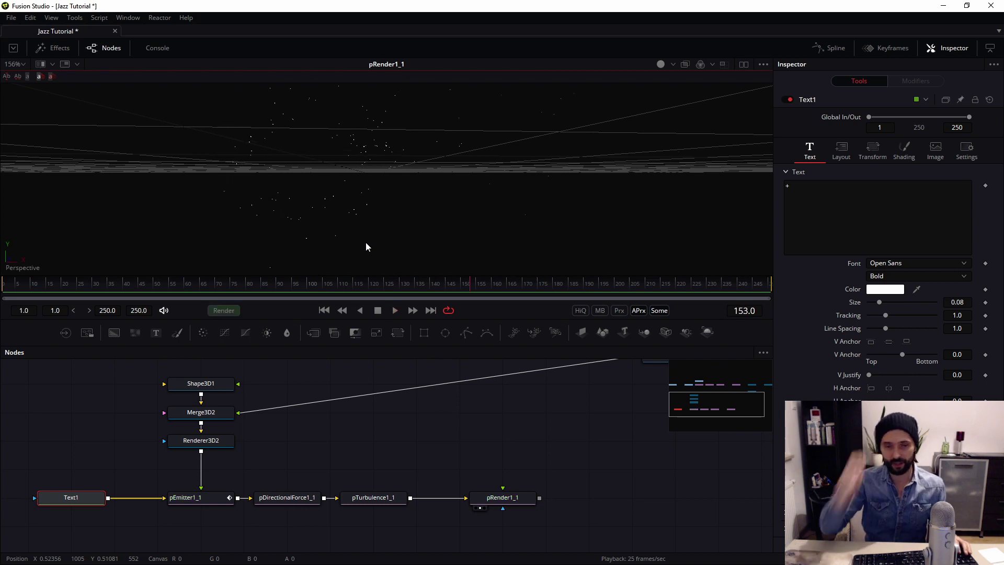
Space out the last two nodes and lower pTurbulence1_1's strength to X 0.11, Y 0.118 and Z 0.063, previewing the motion.
click(384, 501)
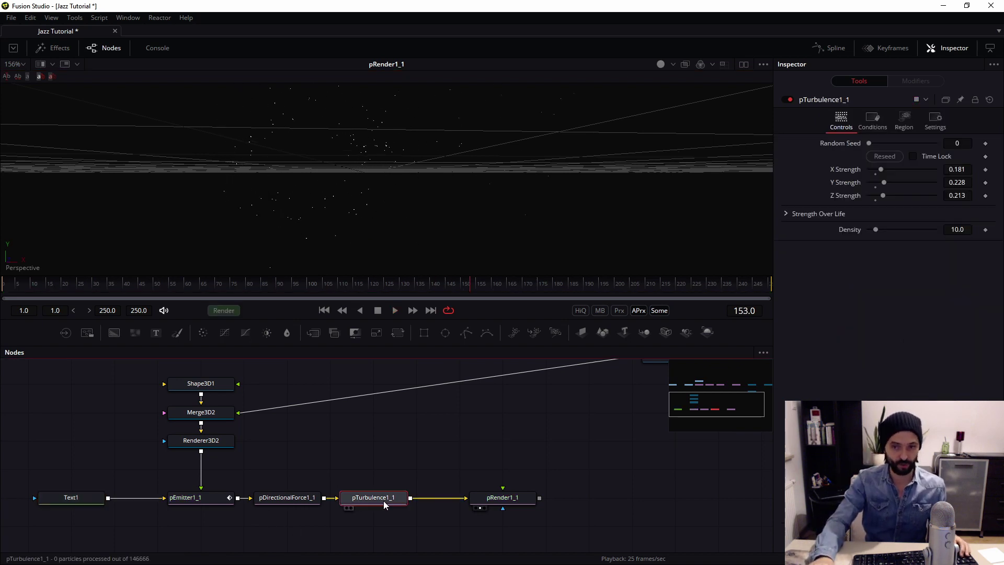
drag(398, 501, 525, 503)
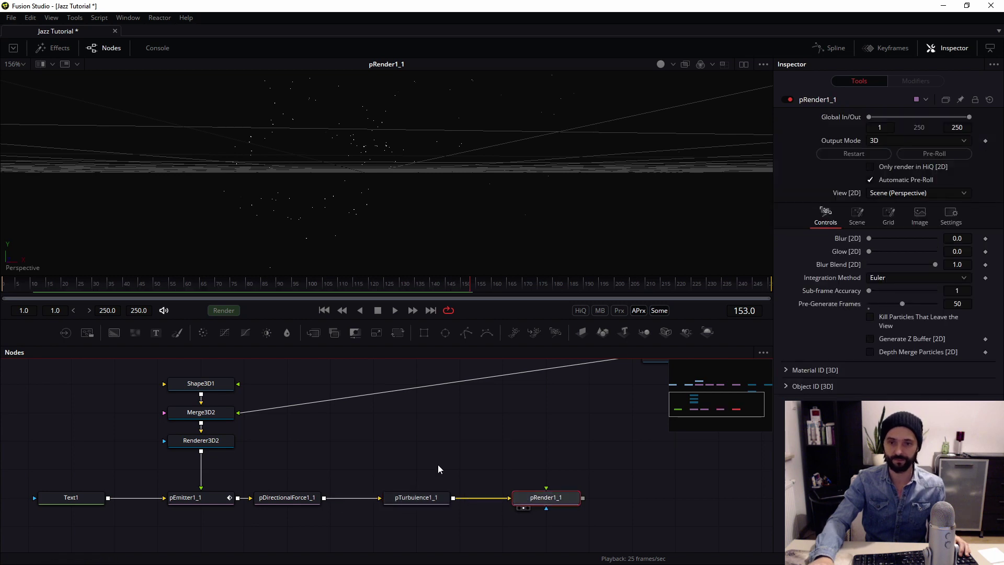
drag(878, 174, 859, 200)
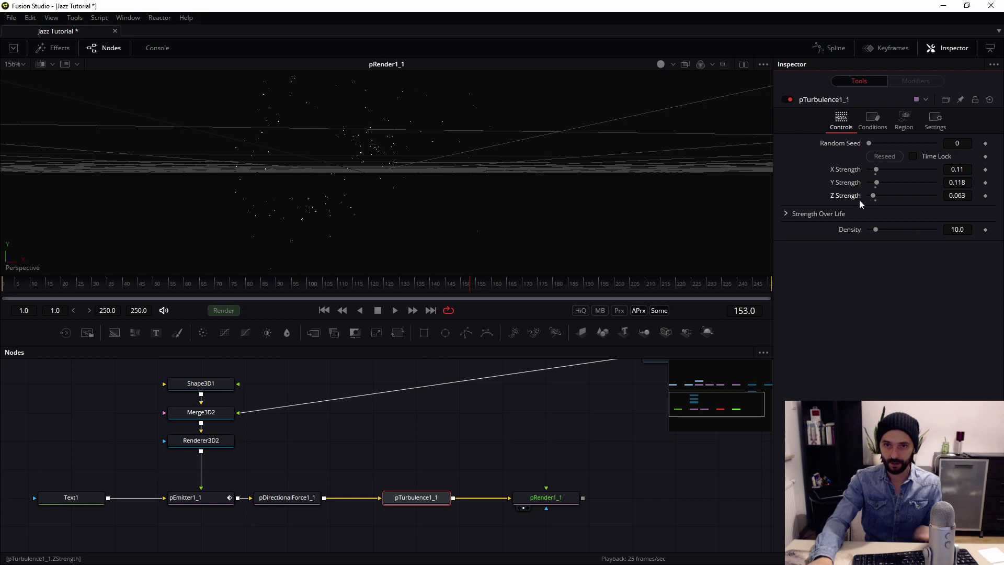
key(space)
key(space)
Set the strength of pDirectionalForce1_1 to 0.01 and preview the animation.
click(292, 497)
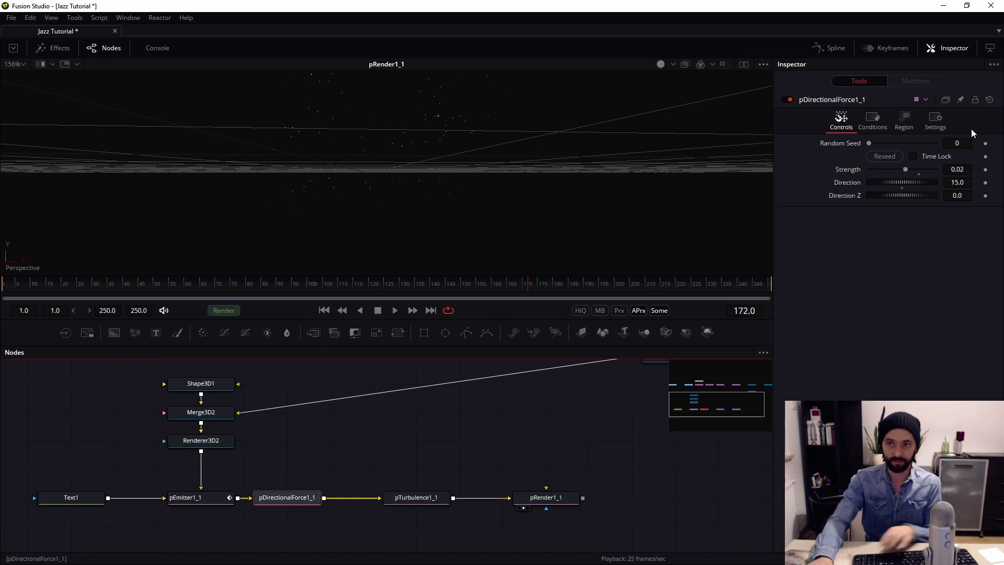
click(964, 169)
key(BackSpace)
key(Return)
key(space)
key(space)
Group the second particle chain, from Text1 and Shape3D1 to pRender1_1, visually with an Underlay.
drag(597, 421, 494, 454)
scroll(460, 475, down, 2)
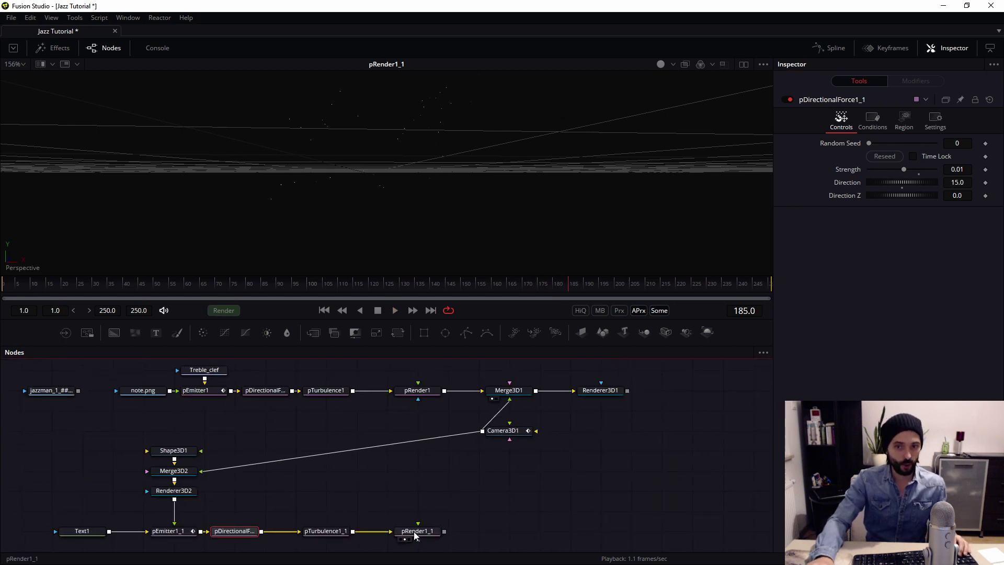
drag(43, 399, 460, 529)
key(ctrl+space)
text(und)
key(Return)
click(535, 456)
drag(417, 413, 264, 453)
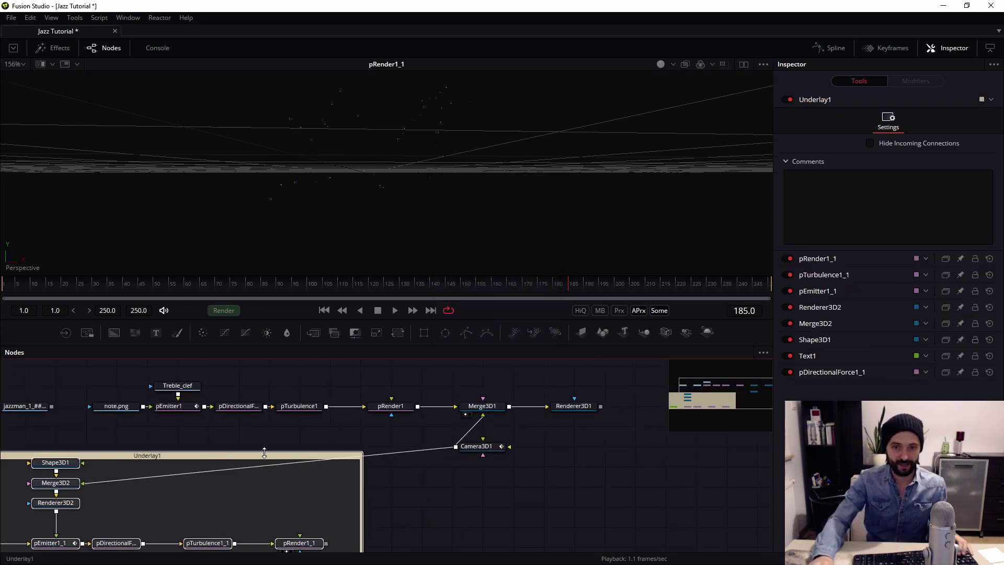
Move Camera3D1 lower, connect pRender1_1 to Merge3D1, and view the merged scene at frame 32.
click(482, 407)
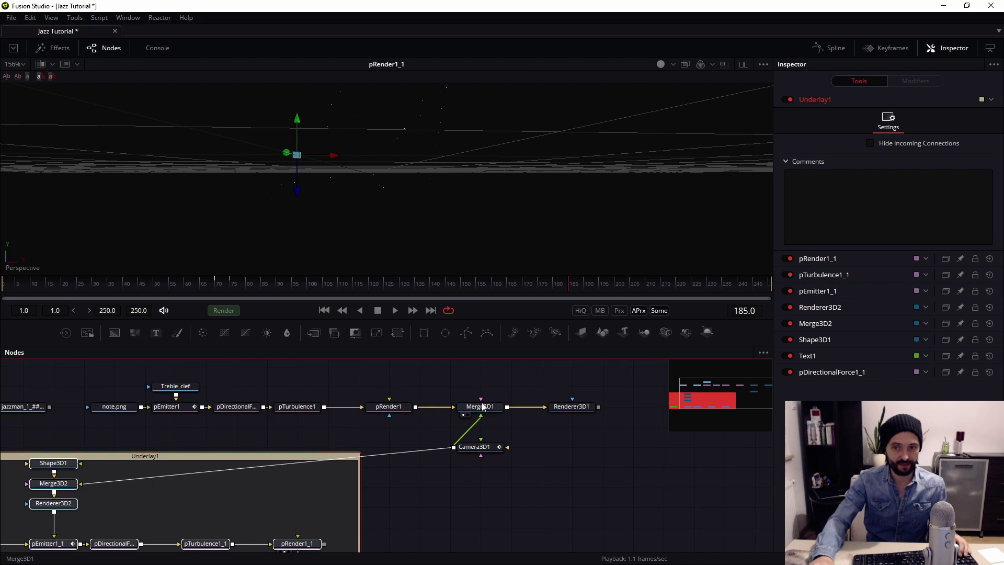
drag(480, 450, 482, 470)
drag(479, 423, 513, 410)
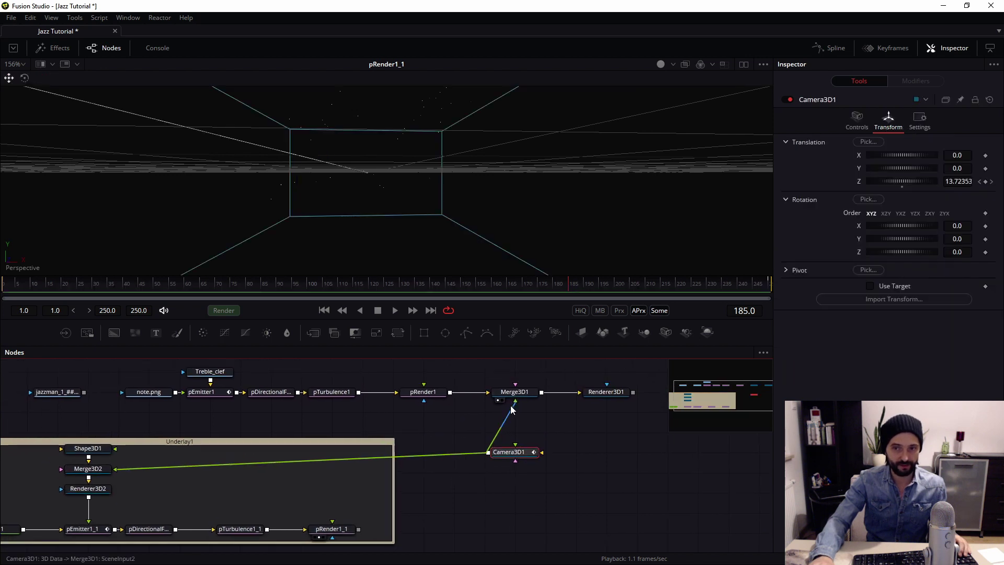
drag(359, 529, 294, 205)
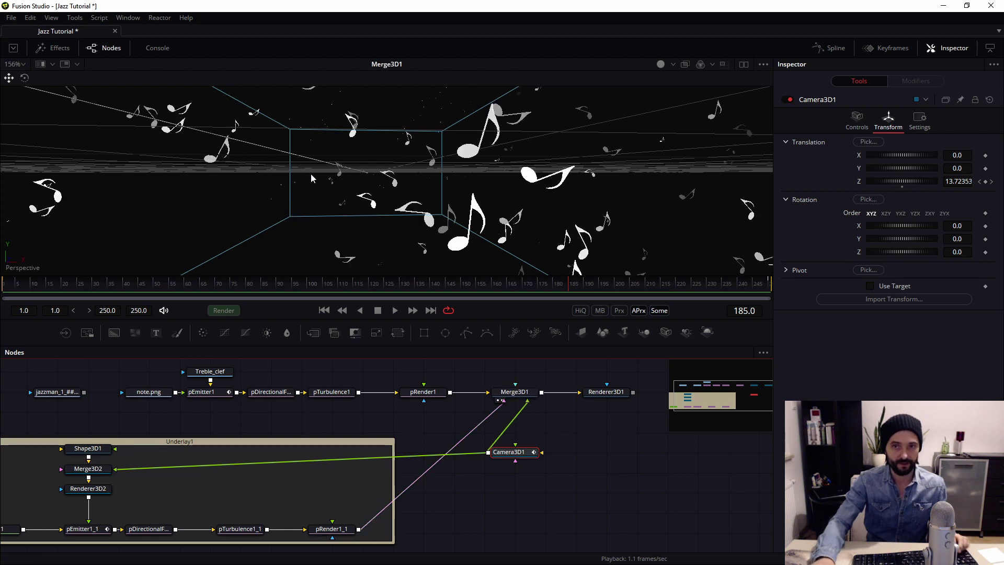
scroll(408, 180, up, 2)
drag(408, 180, 421, 209)
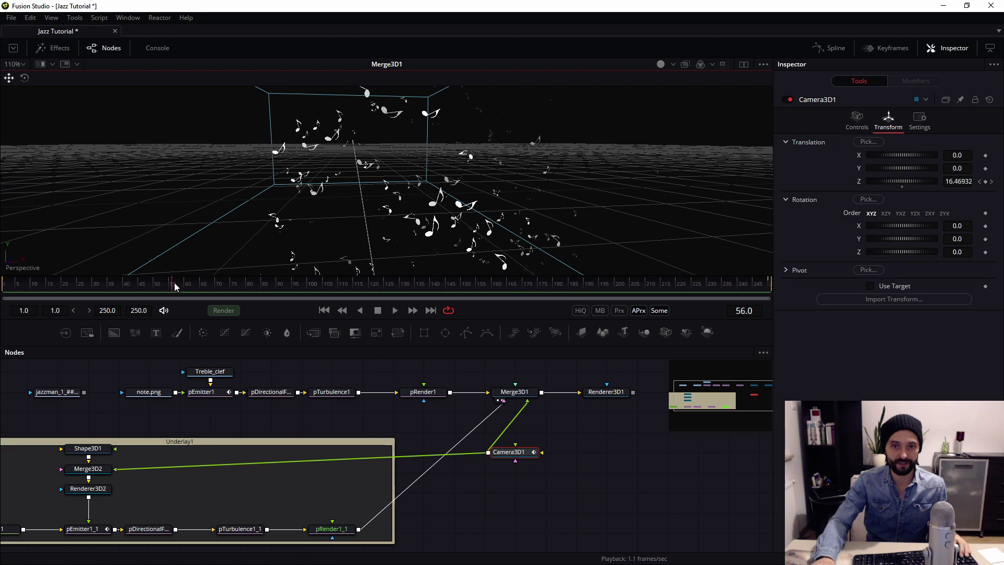
click(102, 287)
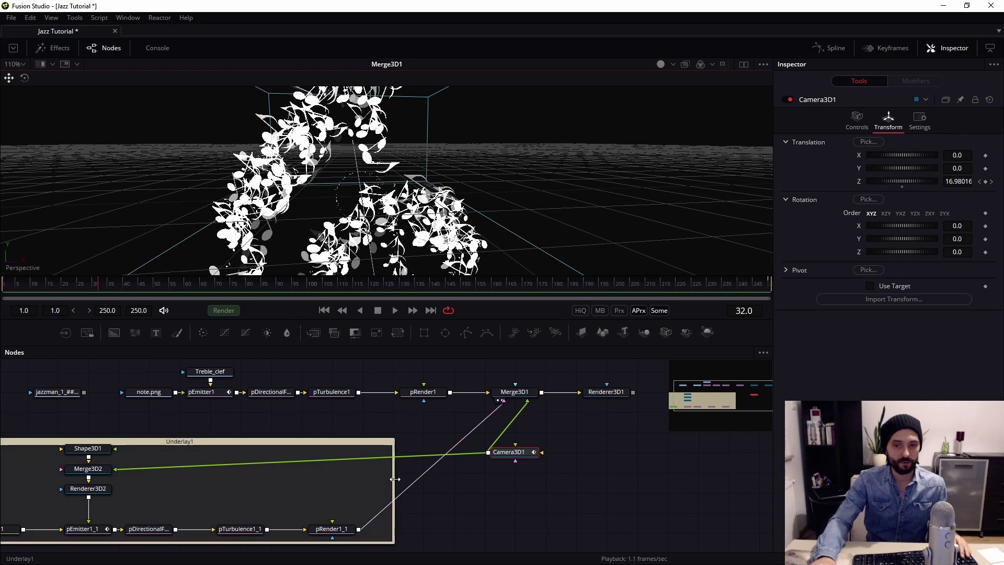
Widen the underlay and insert a Transform 3D node between pRender1_1 and Merge3D1.
drag(393, 497, 450, 477)
click(334, 529)
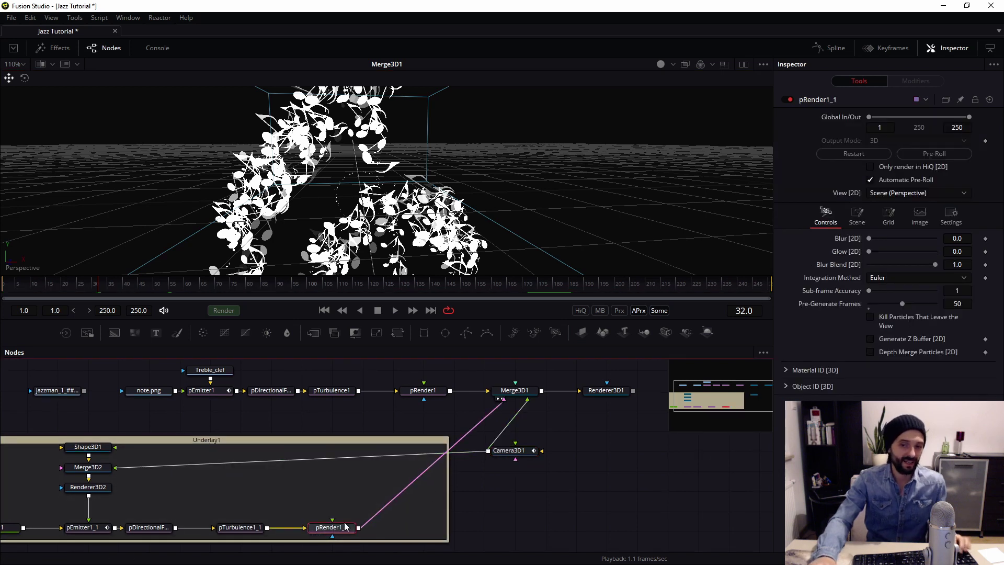
key(shift+space)
text(und)
key(BackSpace)
key(BackSpace)
key(BackSpace)
text(tr)
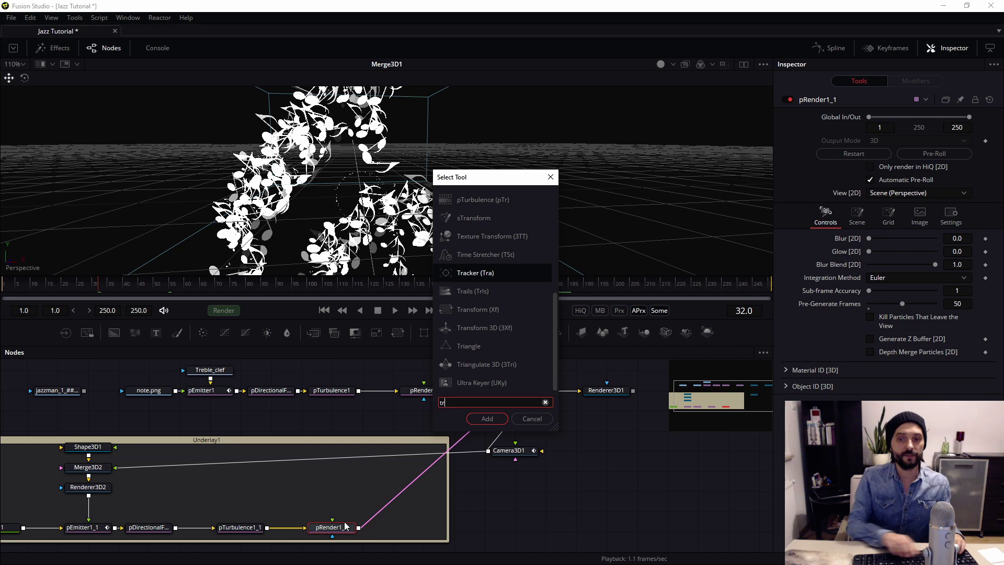
key(Down)
key(Down)
key(Down)
key(Return)
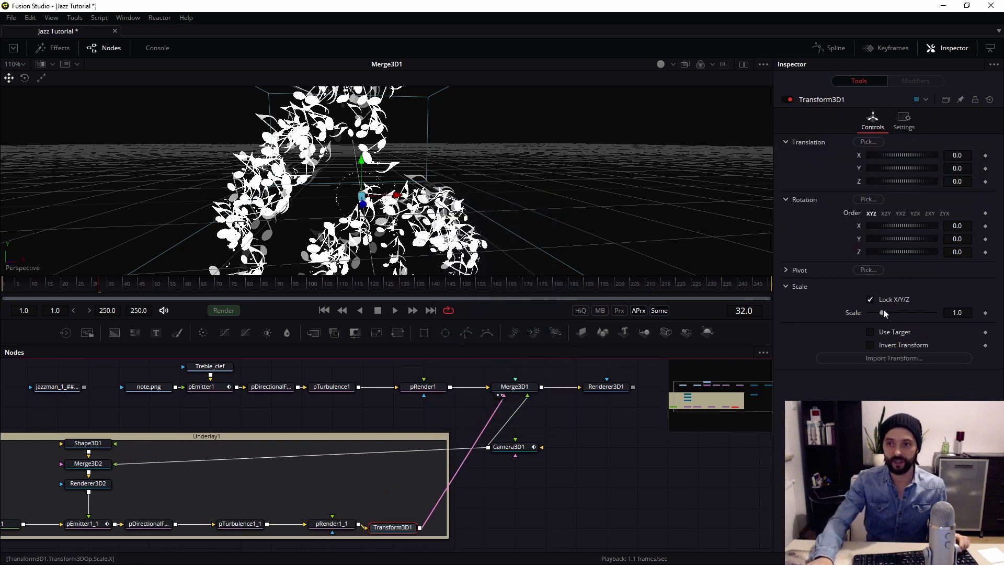
Set the locked X/Y/Z scale of Transform3D1 to 17 so the ring encloses the treble clef.
drag(896, 311, 936, 312)
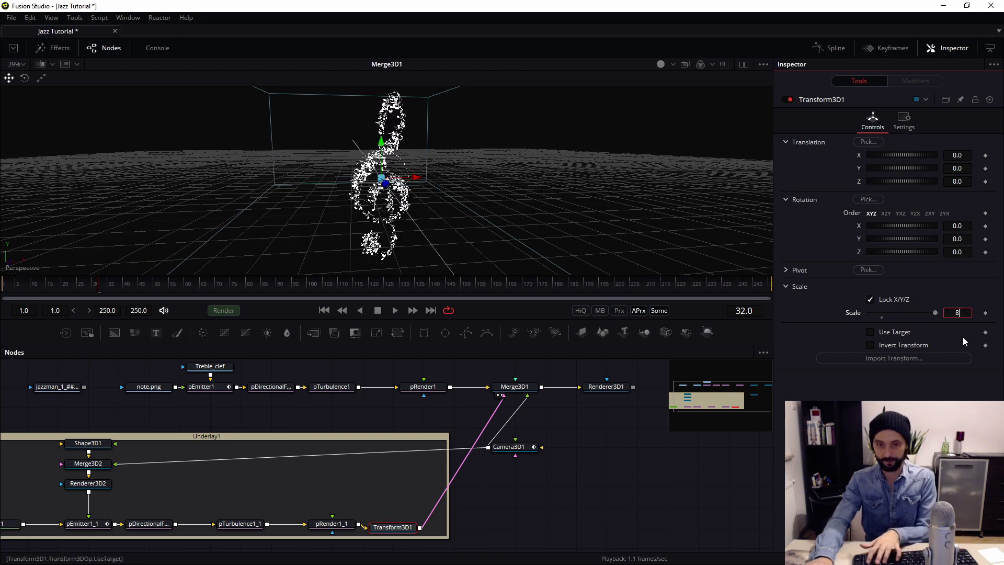
drag(395, 202, 544, 230)
double_click(968, 313)
text(16)
key(Tab)
drag(455, 203, 348, 170)
click(960, 312)
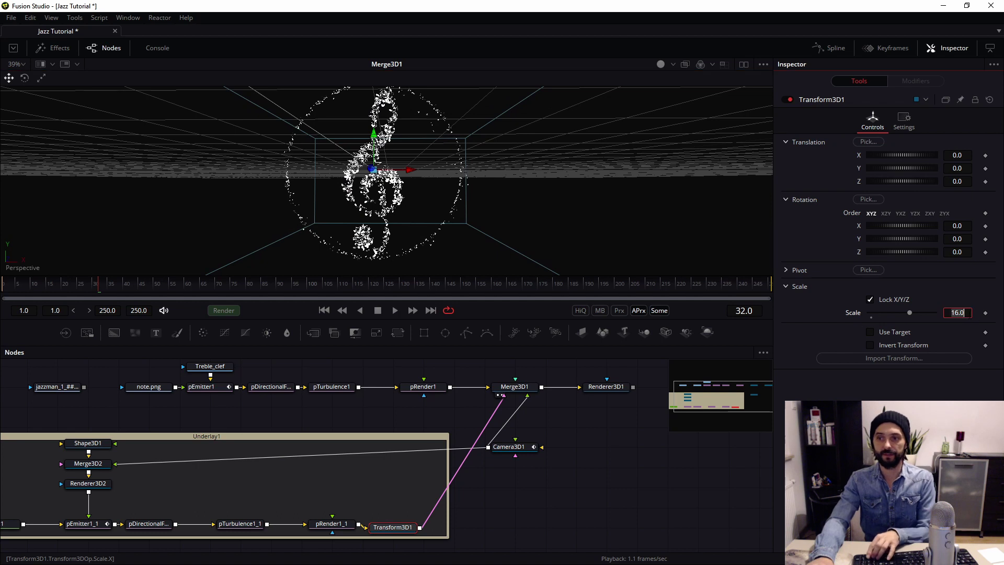
text(17)
key(Tab)
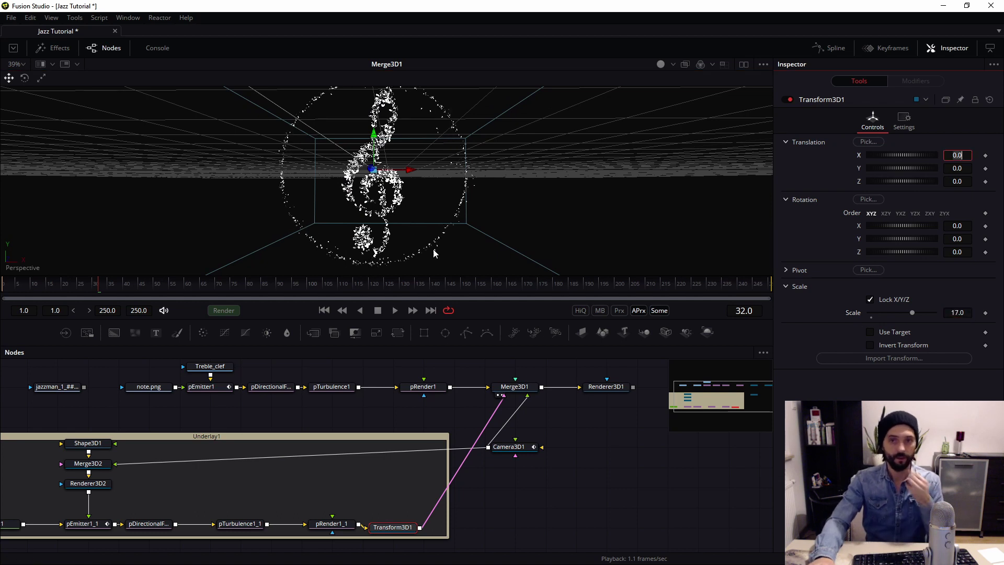
Show Renderer3D1 in a taller viewer and play the combined animation from the first frame.
drag(546, 443, 362, 461)
drag(423, 408, 395, 204)
scroll(395, 205, down, 1)
click(362, 280)
drag(362, 277, 363, 312)
click(4, 322)
key(space)
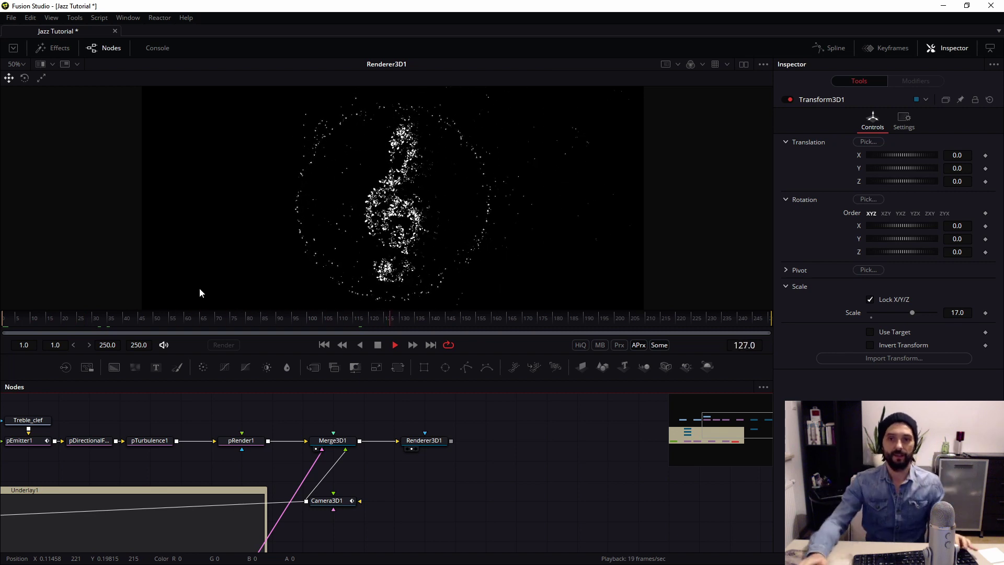
key(space)
Show the jazzman_1_####.png loader in the viewer and play the reference render, examining the glints on its particles.
drag(340, 460, 760, 478)
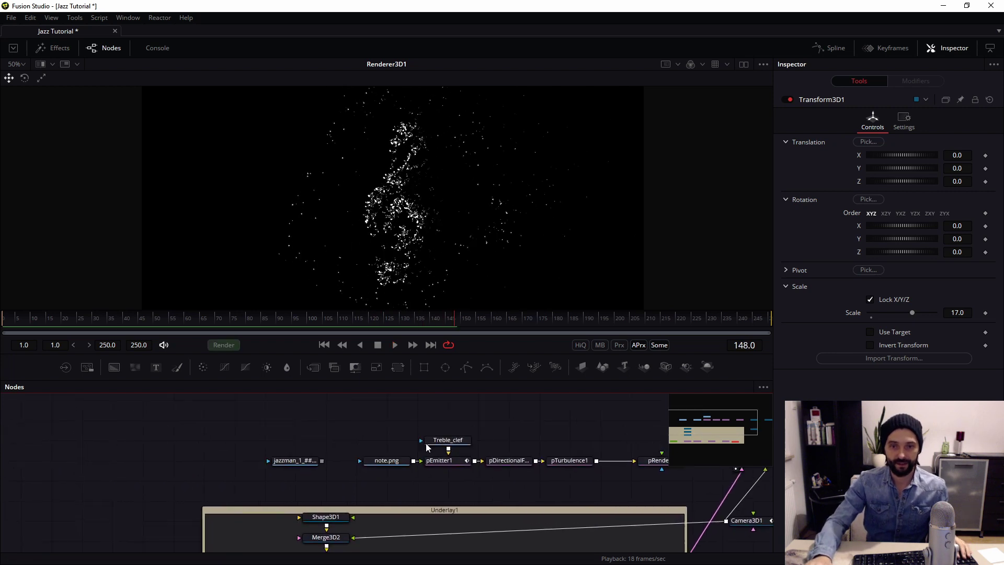
click(270, 458)
key(2)
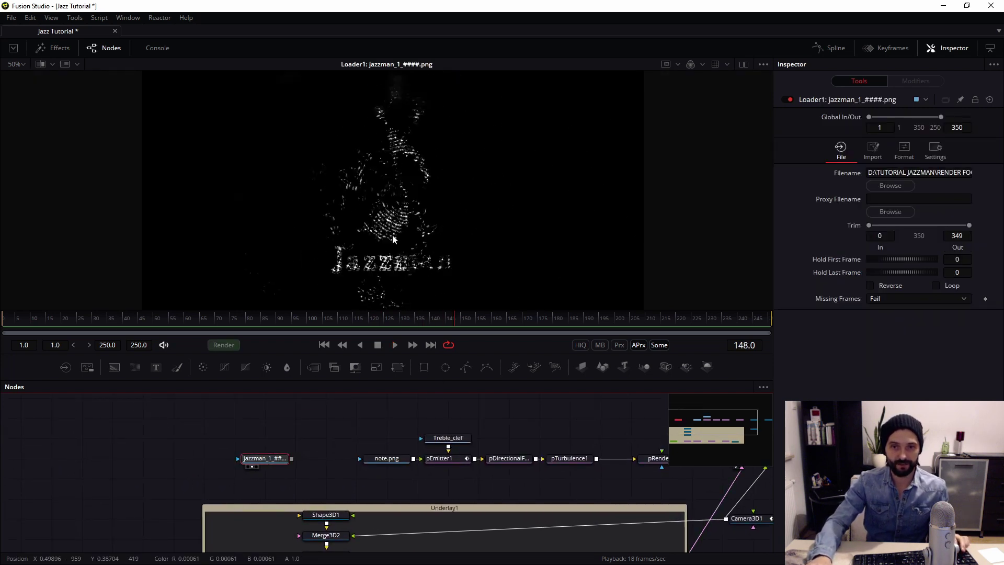
key(ctrl+1)
drag(179, 321, 152, 331)
key(space)
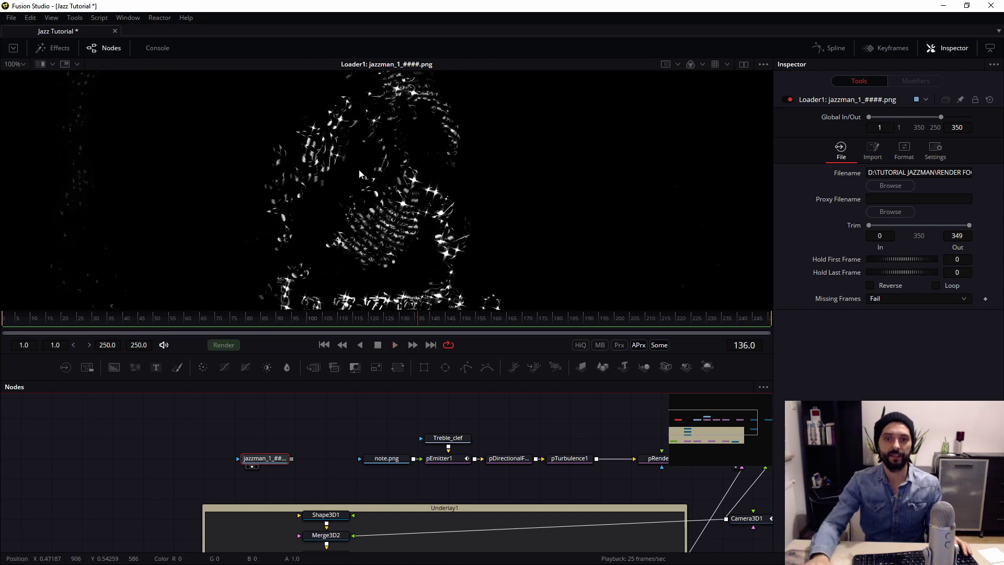
key(space)
scroll(398, 184, down, 1)
drag(188, 316, 95, 315)
key(space)
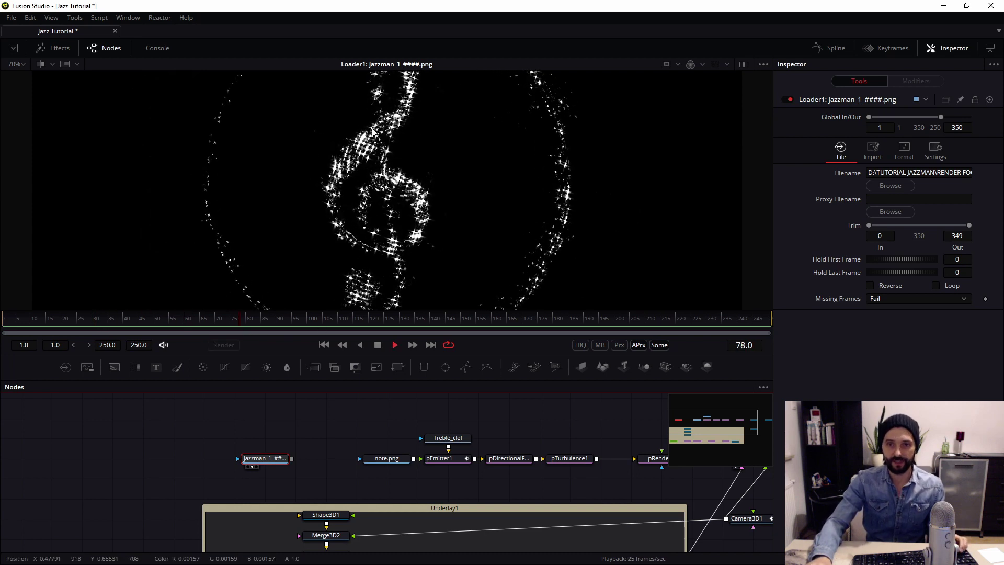
key(space)
scroll(380, 142, up, 1)
scroll(285, 450, right, 10)
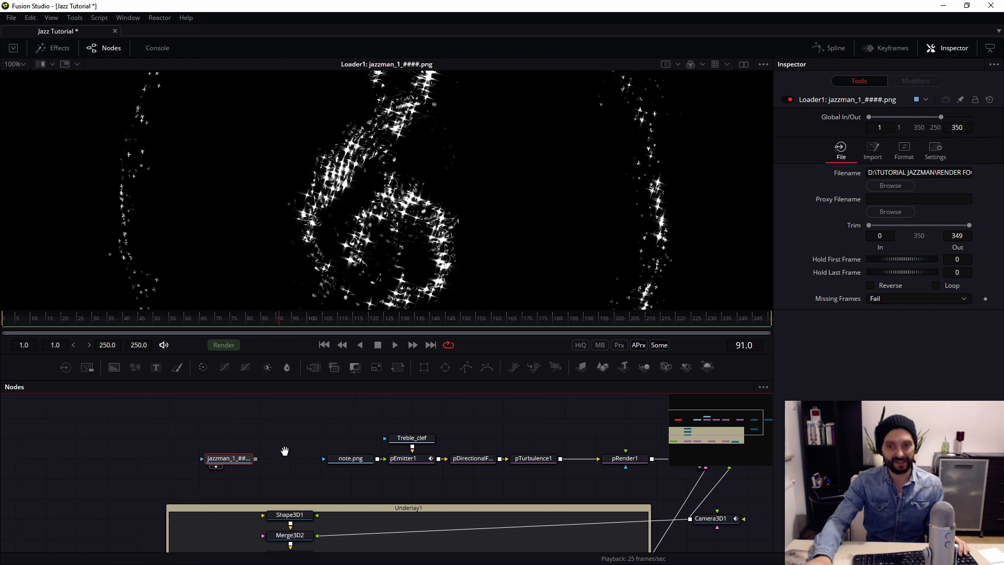
drag(366, 456, 427, 455)
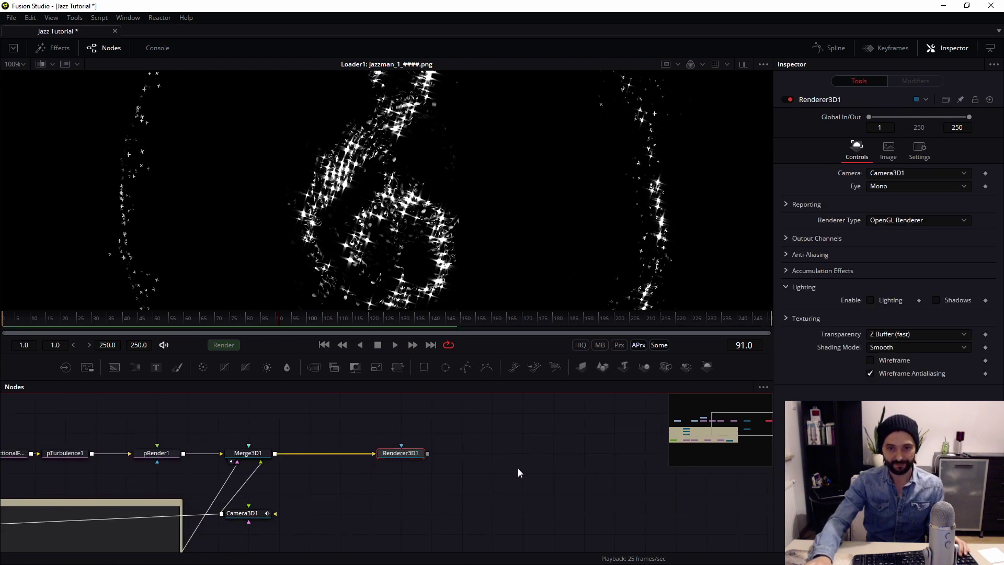
key(shift+space)
text(pla)
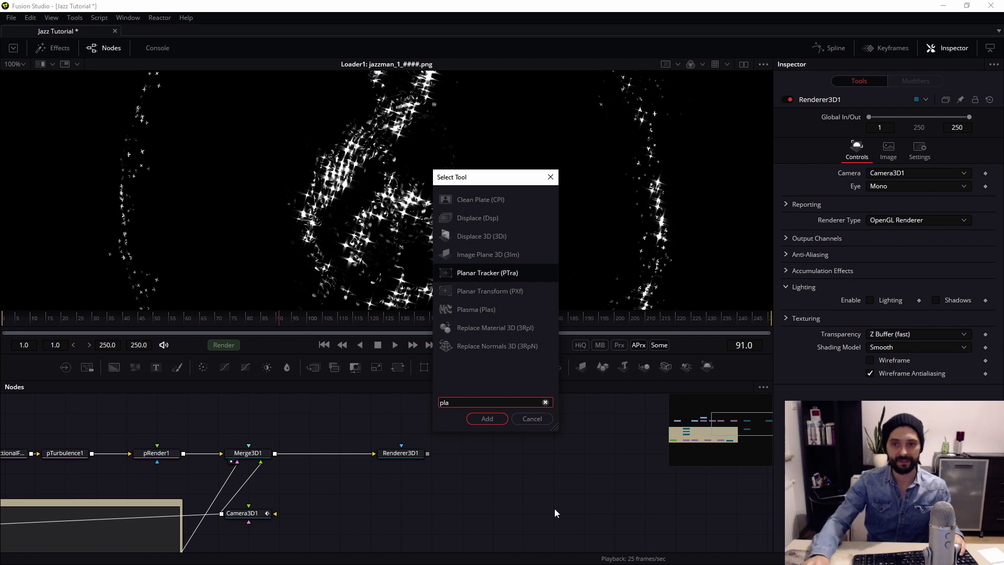
click(532, 419)
Add a Plasma generator beside Renderer3D1 and show it in the viewer.
click(74, 17)
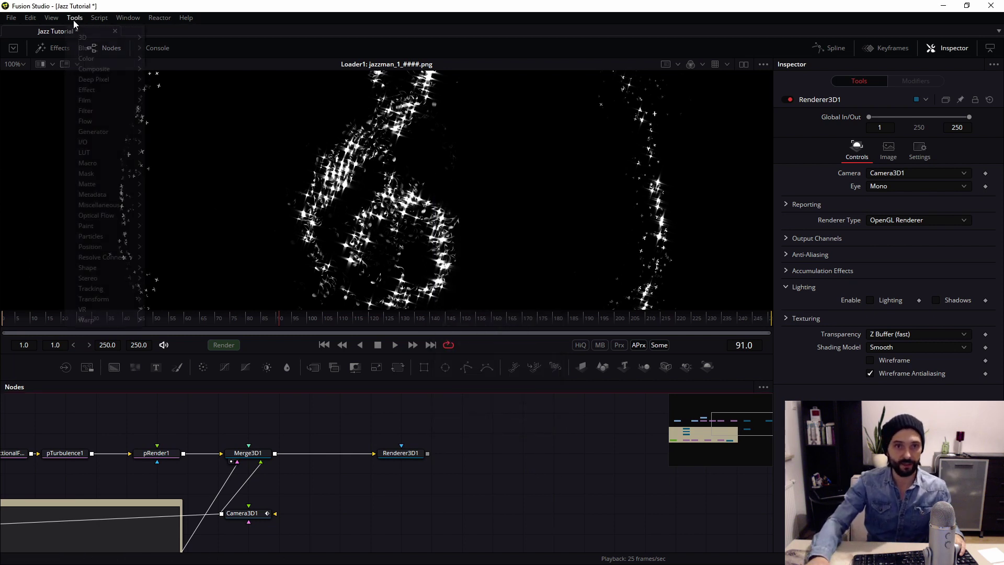
mouse_move(80, 133)
click(194, 180)
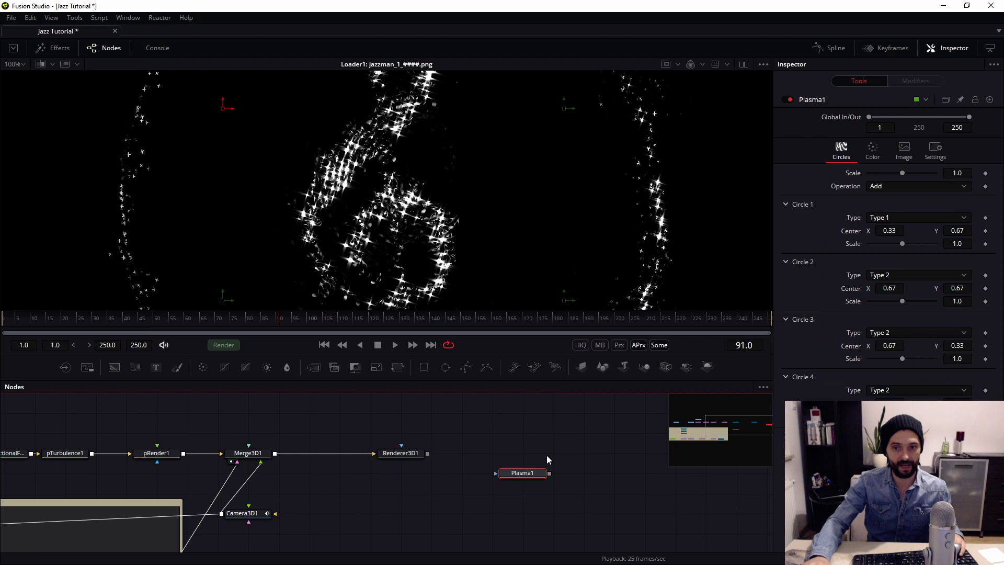
key(2)
scroll(377, 207, down, 5)
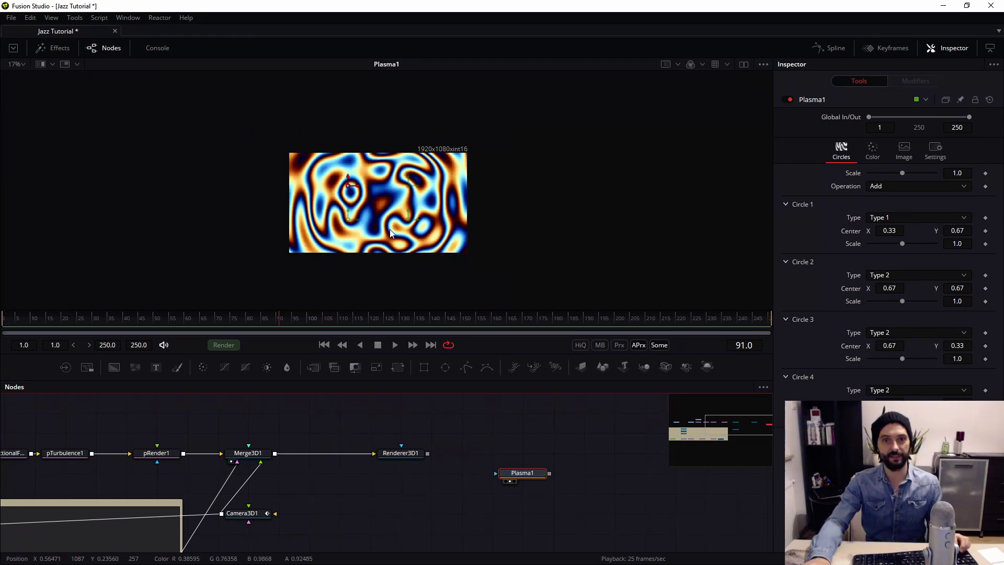
scroll(391, 225, up, 1)
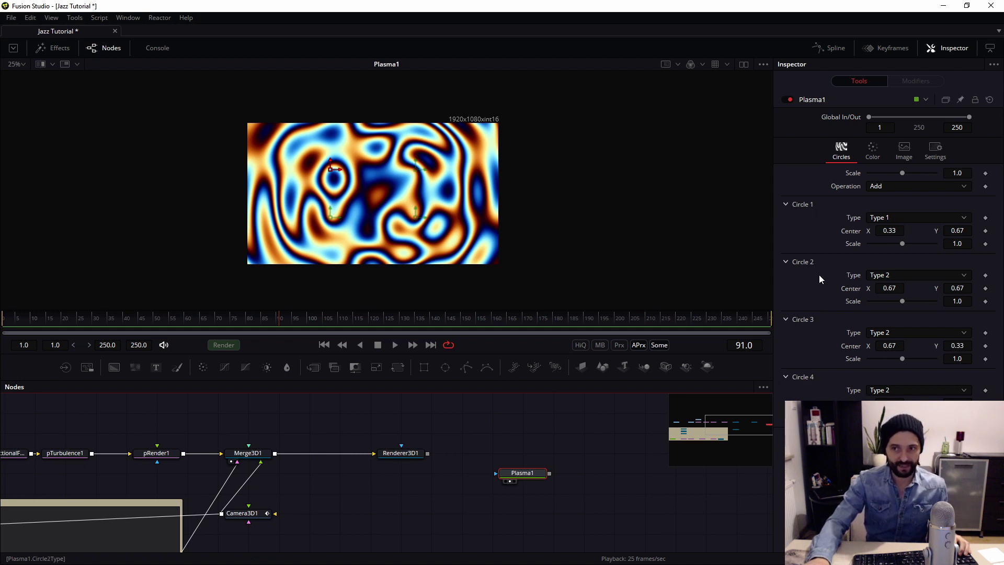
Set the type of Circle 2, Circle 3 and Circle 4 of Plasma1 to None.
click(889, 275)
click(882, 256)
click(889, 333)
click(882, 310)
click(886, 390)
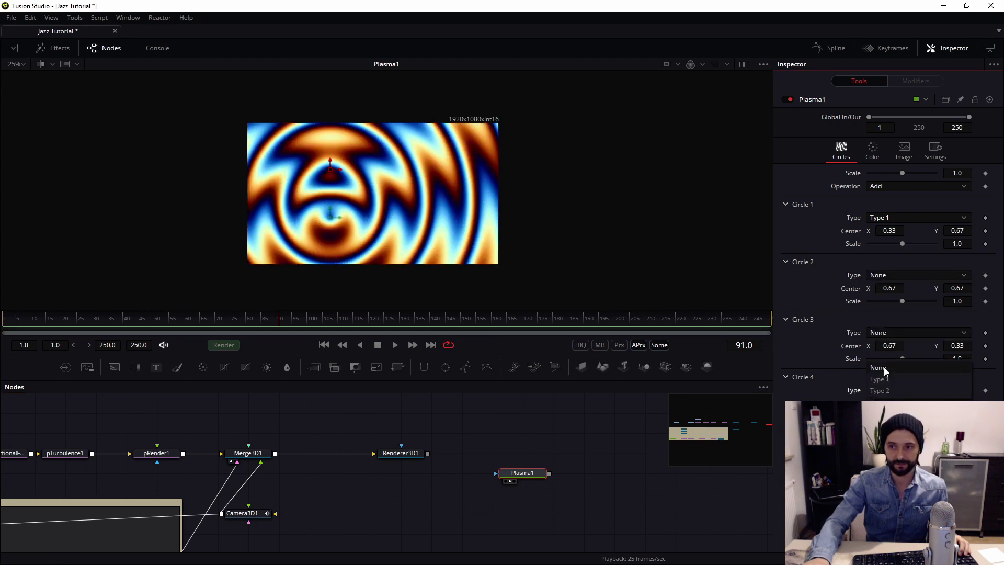
click(884, 369)
Place Plasma1 above Renderer3D1, set Circle 1's scale to 0.08 and move its center to about 0.498, 0.487.
drag(512, 477, 442, 459)
drag(903, 244, 874, 244)
scroll(335, 193, up, 2)
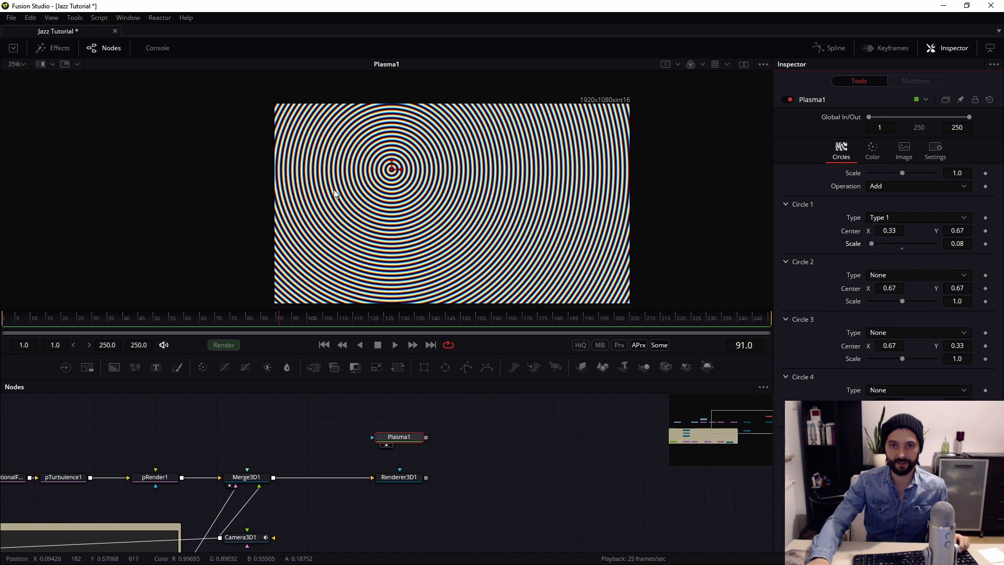
drag(408, 175, 440, 213)
Add a Color Corrector node after Plasma1.
click(408, 439)
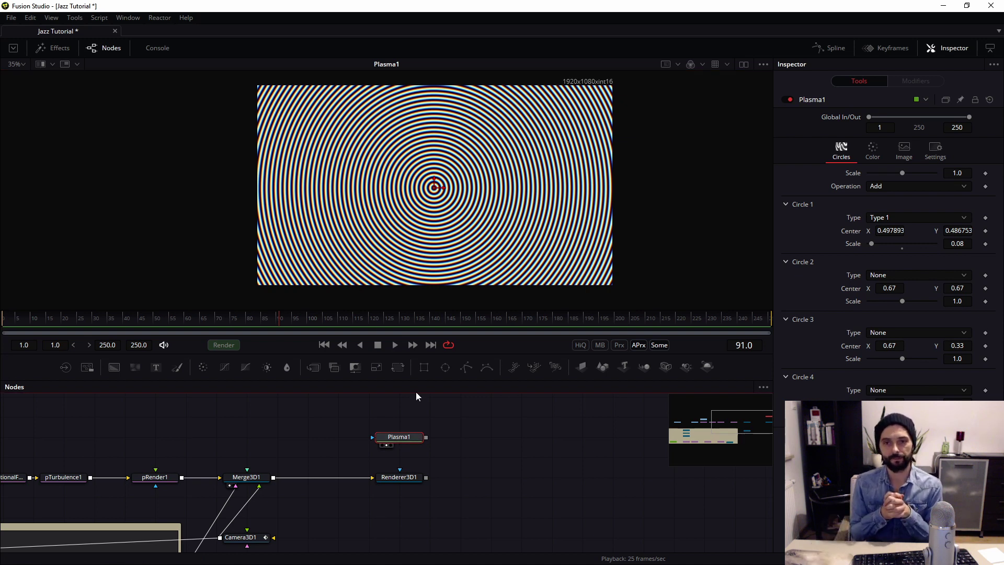
key(shift+space)
text(tr)
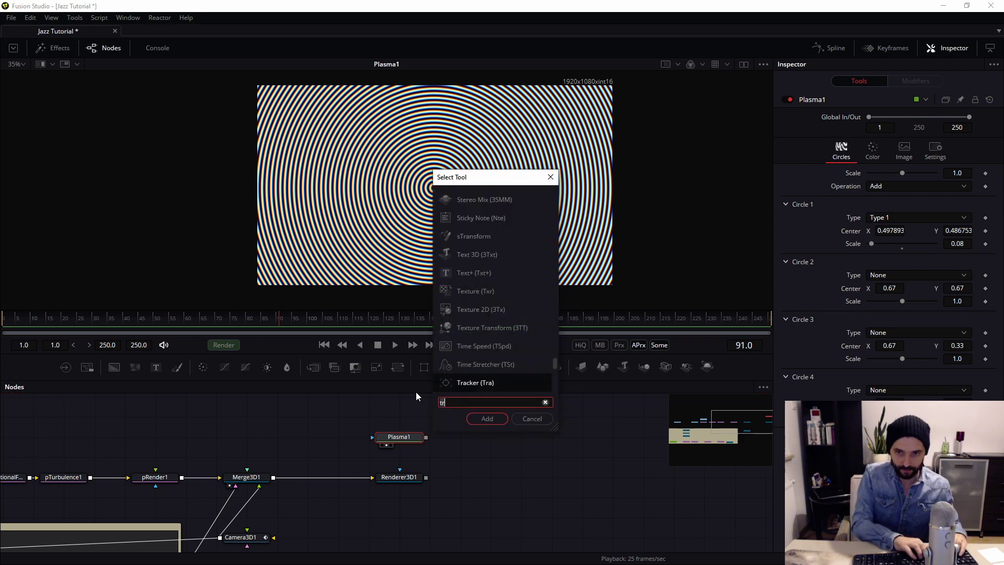
key(BackSpace)
key(BackSpace)
text(cc)
key(Return)
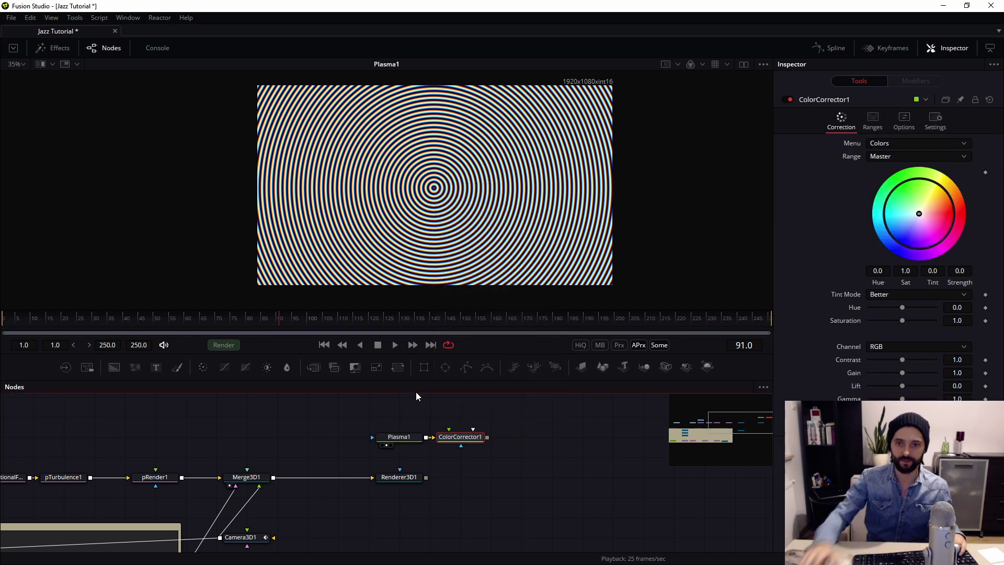
Set ColorCorrector1's saturation to 0.0 and show the desaturated rings in the viewer.
drag(451, 440, 481, 439)
drag(899, 324, 807, 325)
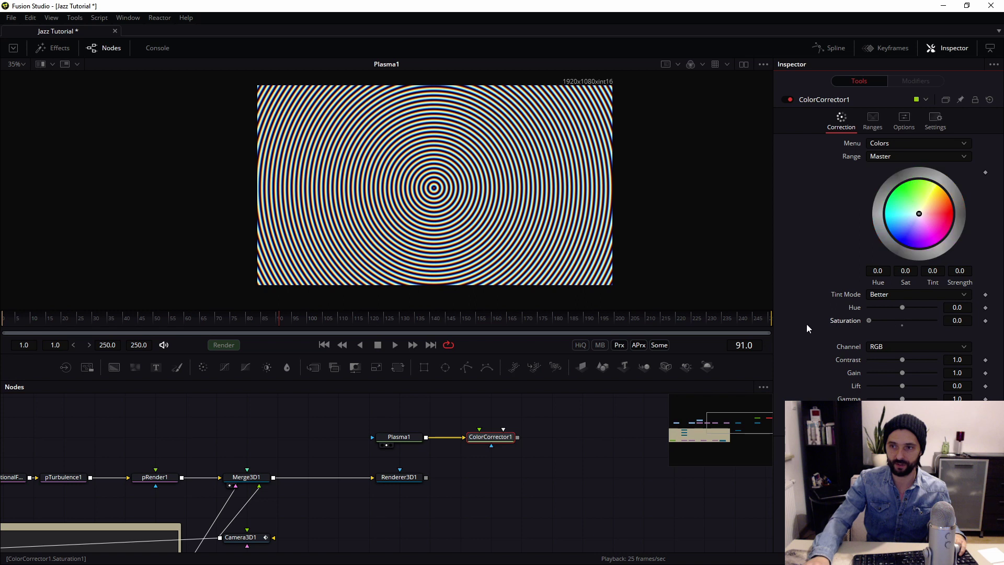
key(1)
scroll(436, 175, up, 10)
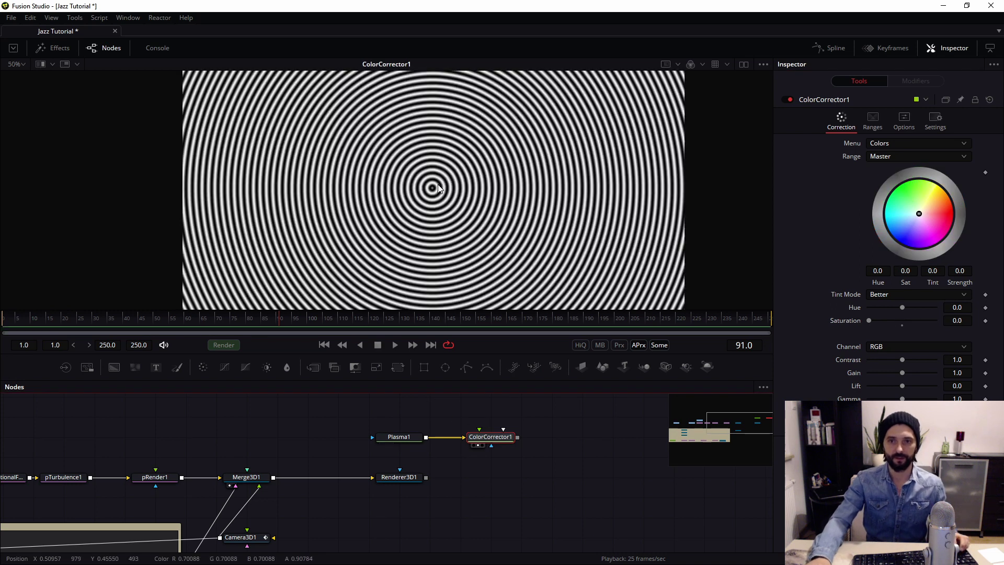
Stack Plasma1 directly above ColorCorrector1 in the node graph.
drag(497, 437, 462, 418)
drag(448, 460, 481, 443)
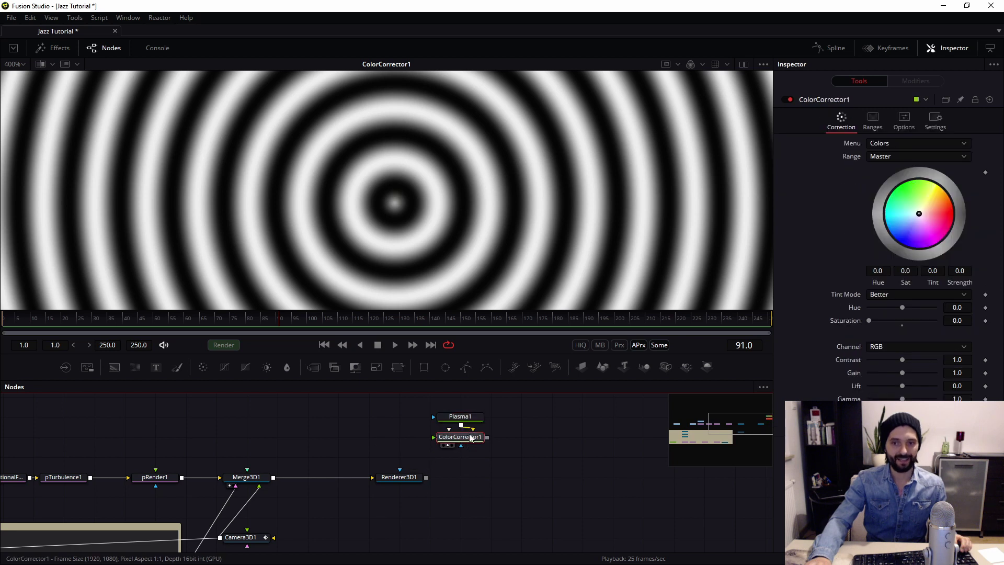
drag(486, 409, 493, 448)
Show Renderer3D1 in the viewer and merge ColorCorrector1 over it with a new Merge node.
drag(390, 477, 359, 165)
scroll(359, 195, down, 2)
drag(487, 437, 467, 475)
drag(487, 441, 428, 478)
click(467, 482)
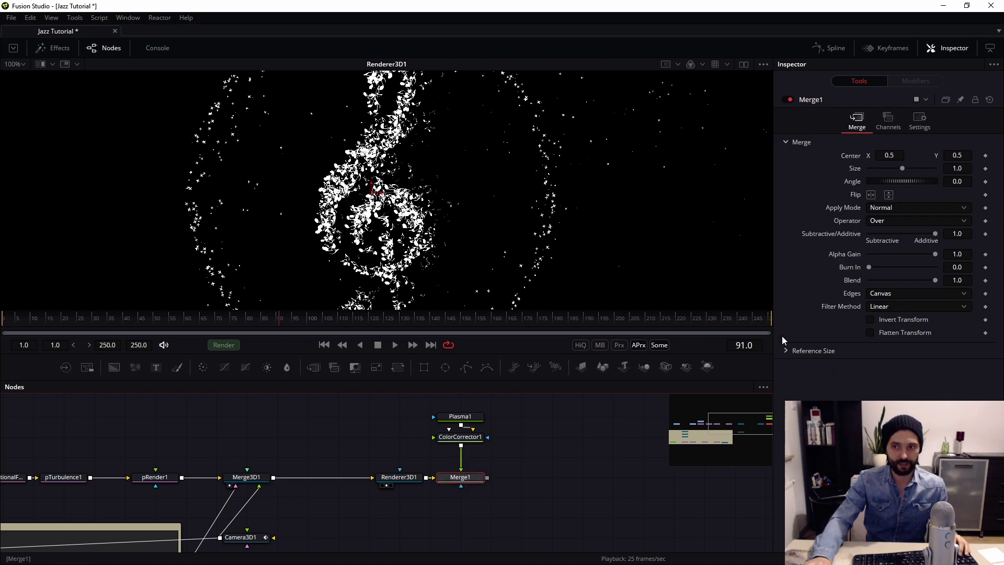
Set Merge1's operator to Atop and show Merge1 in the viewer.
click(895, 222)
click(879, 256)
drag(475, 480, 432, 241)
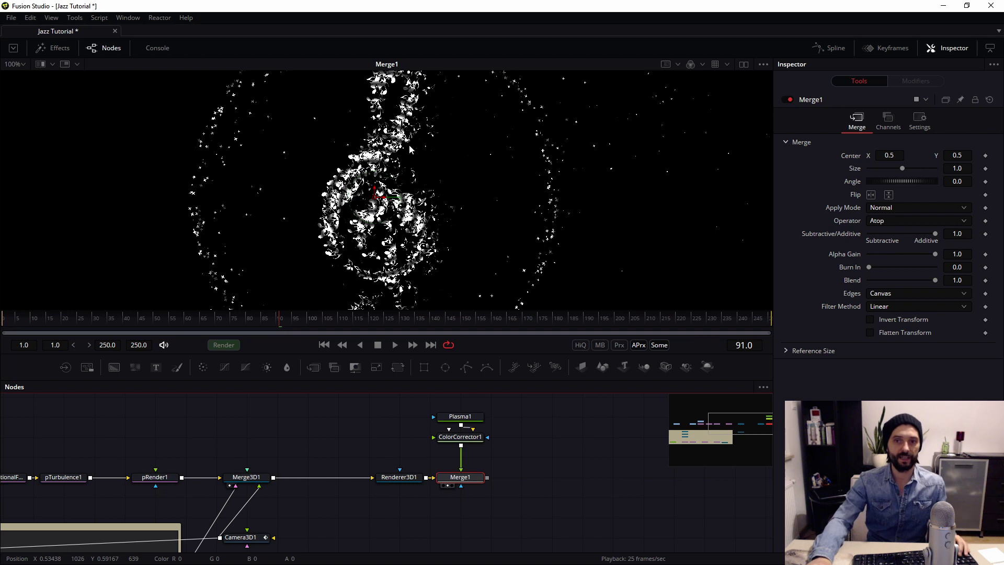
Try Circle 1 scales of 0.06 and 0.04 on Plasma1.
click(461, 418)
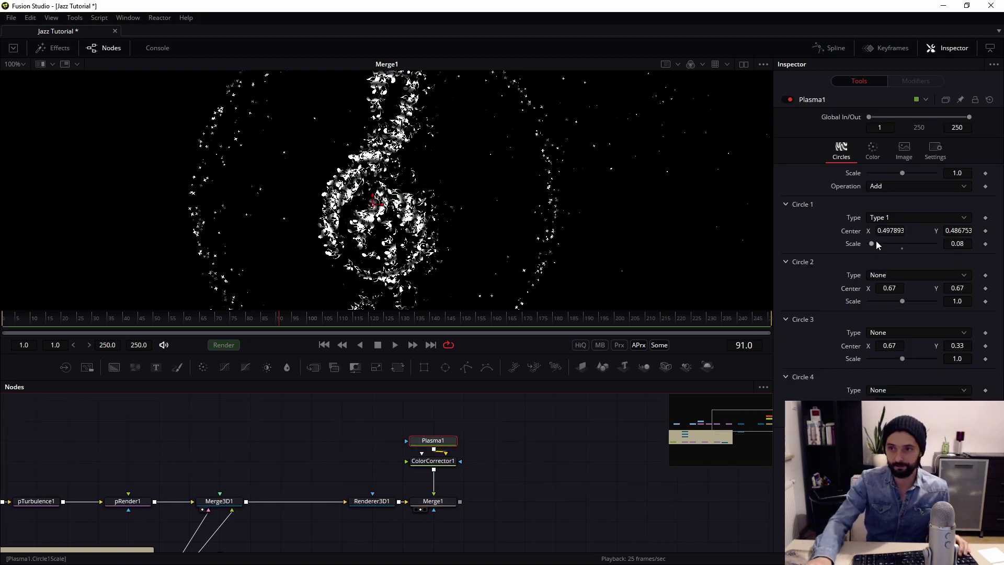
click(963, 244)
key(BackSpace)
text(6)
key(Tab)
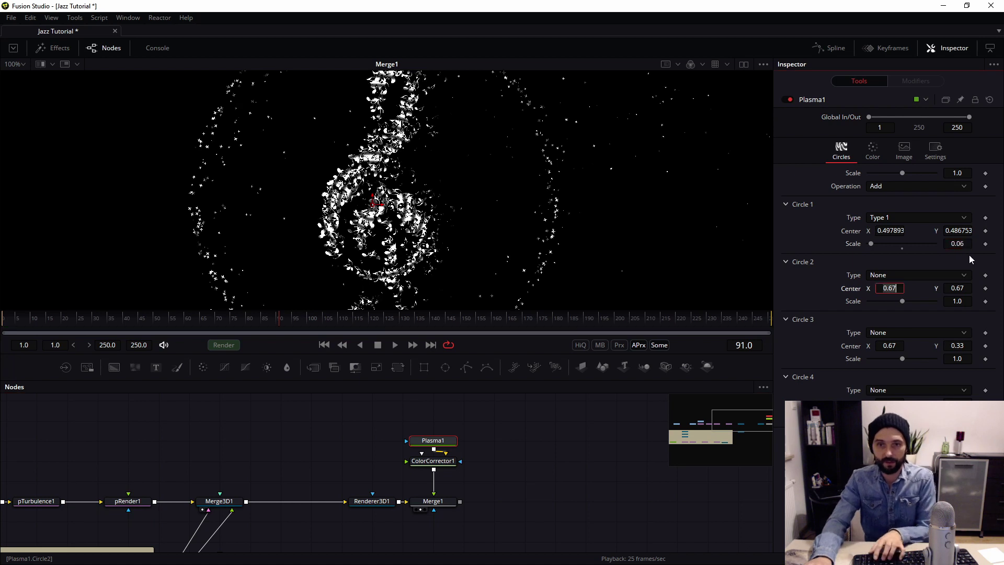
click(962, 244)
text(4)
key(Tab)
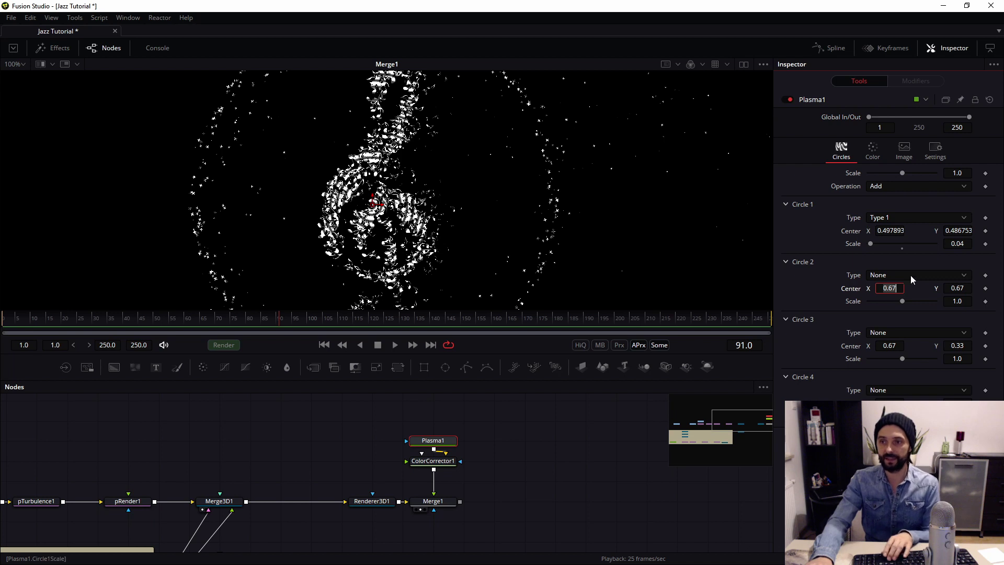
Set Plasma1's Red Phase to -0.017, Green Phase to -0.015 and Blue Phase to 0.646.
click(874, 153)
mouse_move(890, 188)
mouse_down()
mouse_move(900, 204)
mouse_move(888, 202)
mouse_up()
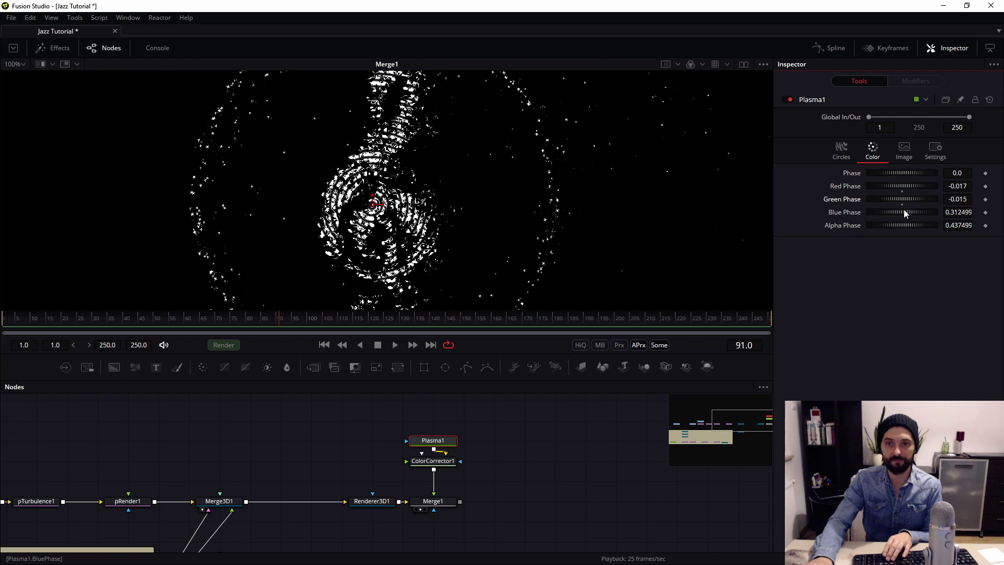
mouse_move(905, 209)
mouse_down()
mouse_move(893, 210)
mouse_move(914, 212)
mouse_up()
scroll(408, 206, down, 2)
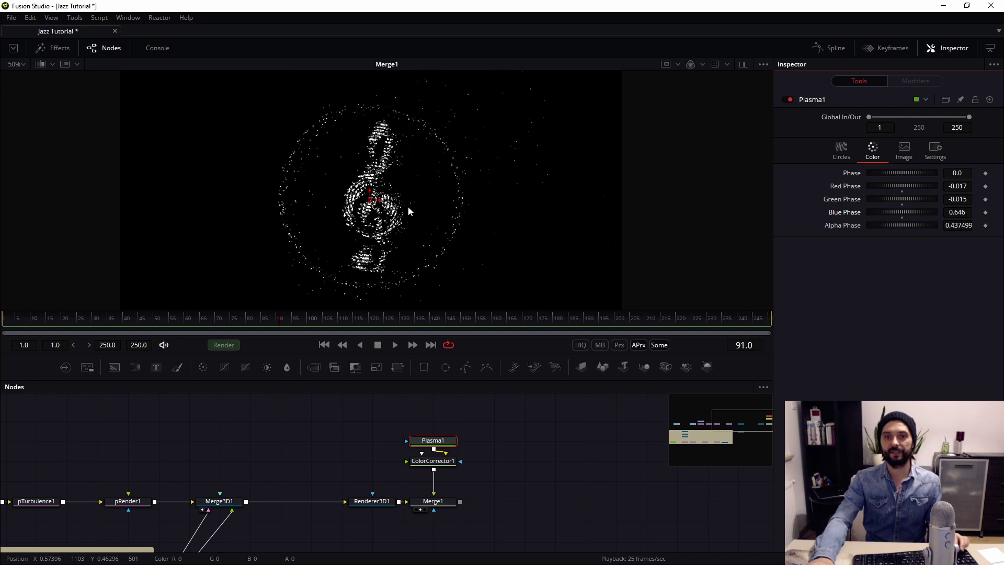
scroll(395, 211, up, 2)
Set Plasma1's Circle 1 scale to 0.05 and check the pattern over the whole treble clef.
click(842, 148)
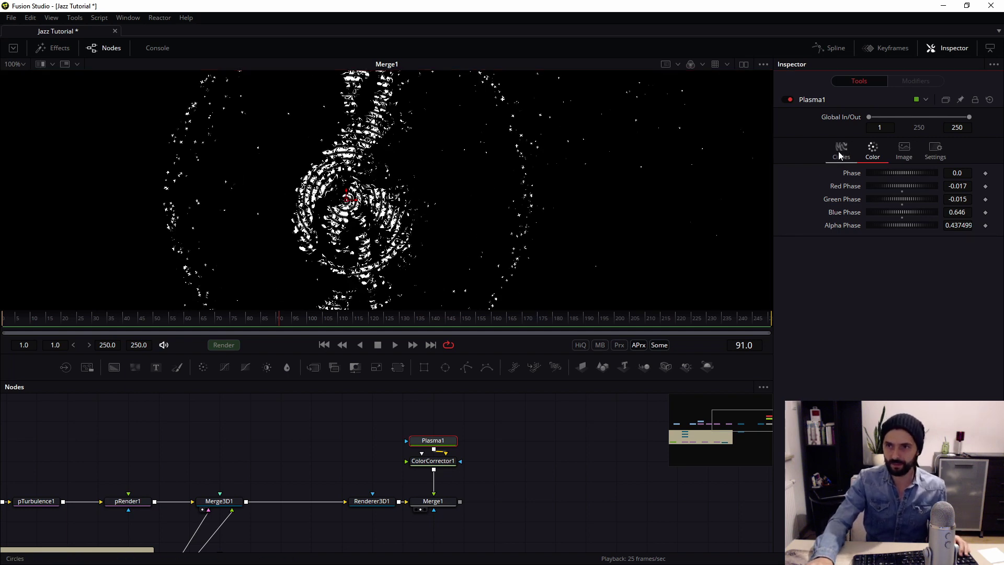
text(5)
key(Tab)
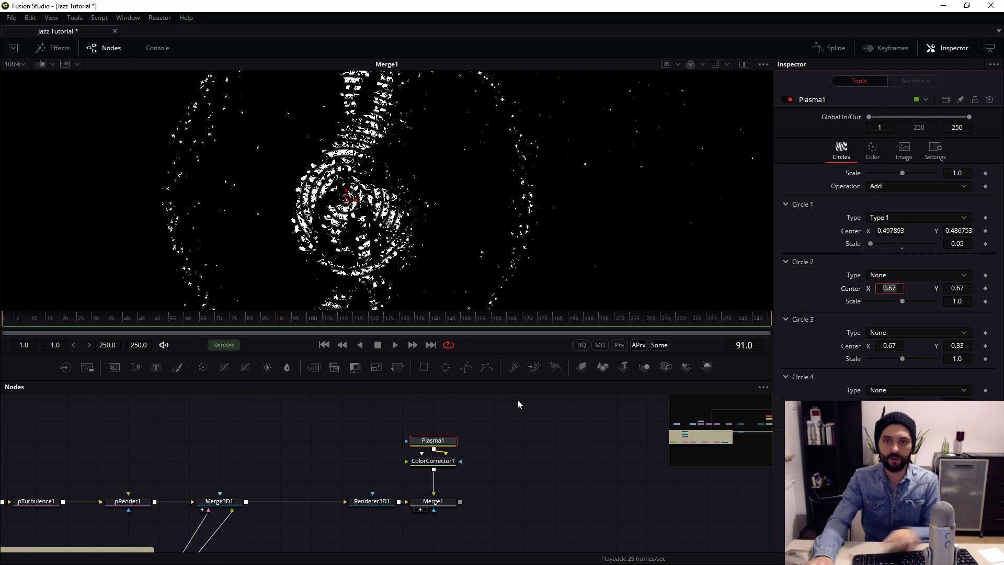
scroll(366, 208, down, 3)
scroll(390, 205, up, 2)
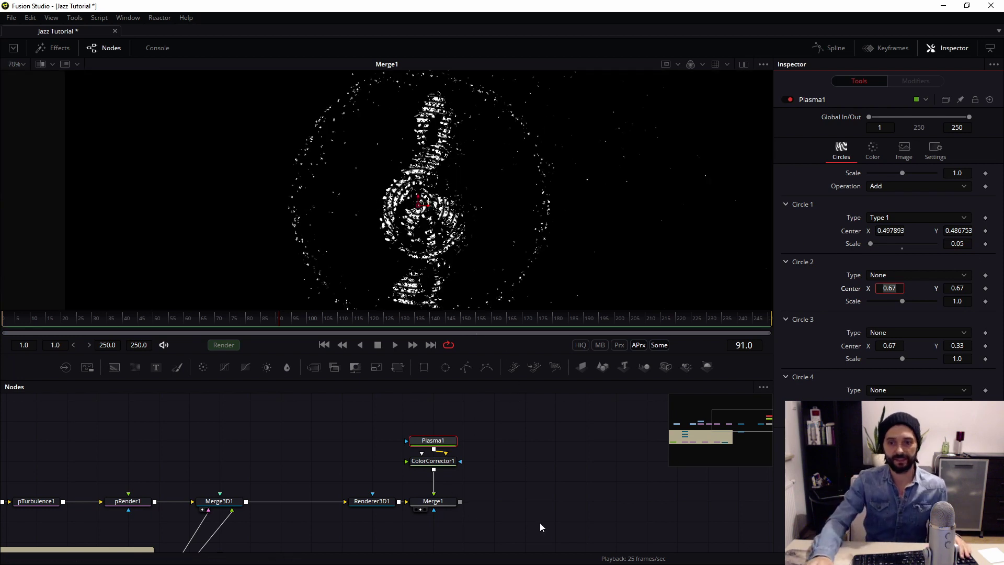
Add a Highlight node after Merge1 and show it in the viewer.
scroll(476, 491, right, 2)
click(387, 489)
key(shift+space)
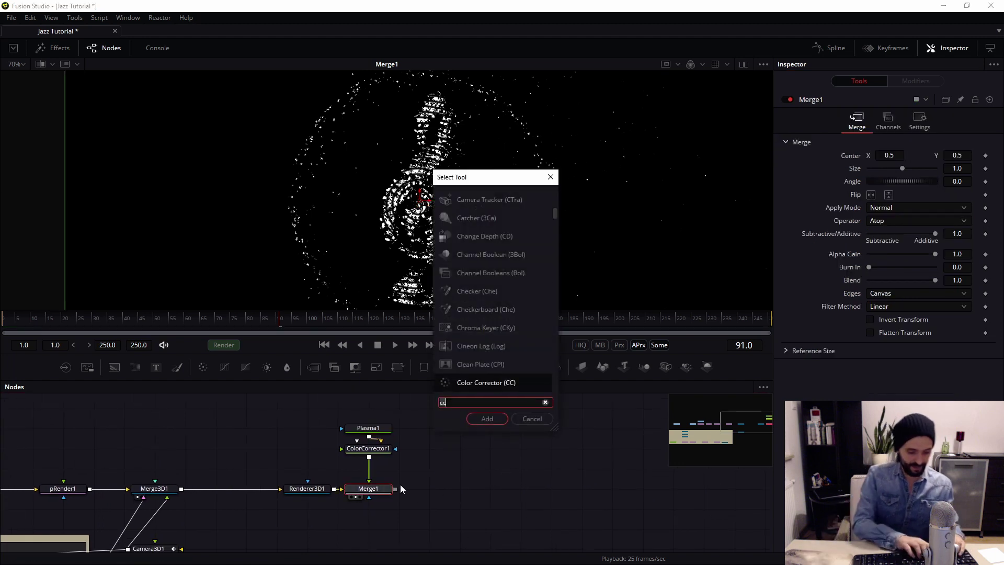
text(hit)
key(BackSpace)
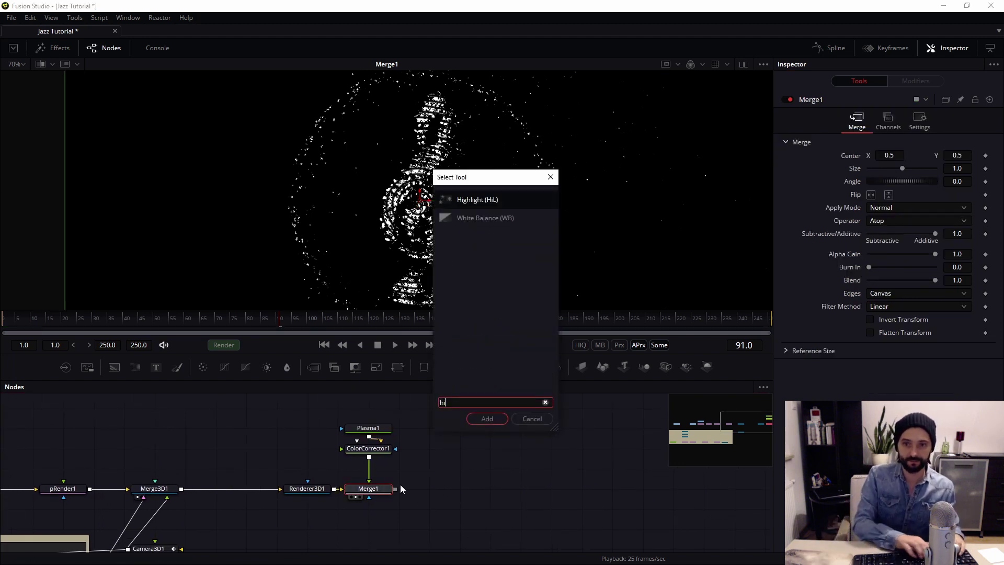
key(Return)
drag(357, 516, 451, 266)
drag(517, 547, 487, 414)
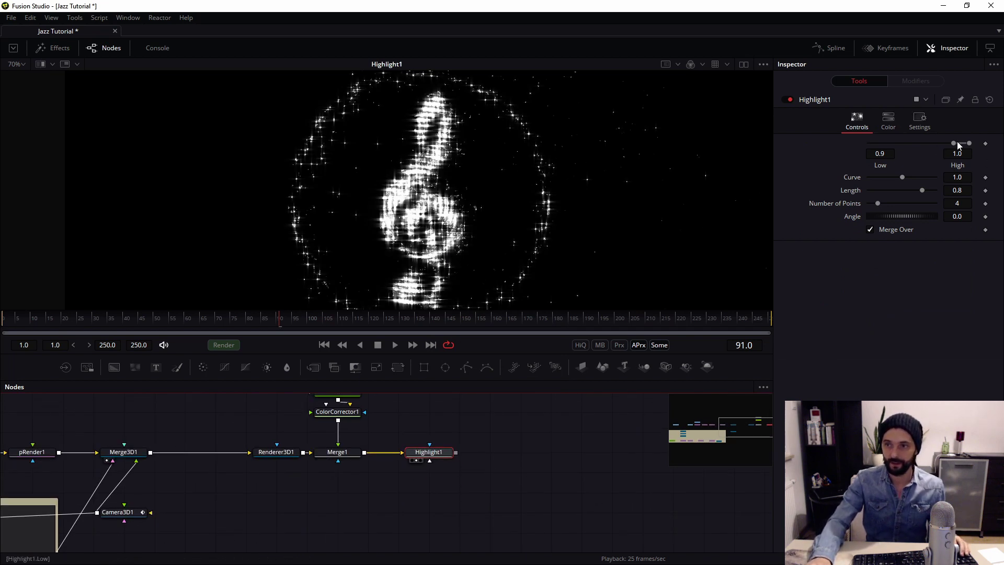
Set Highlight1's Low threshold to 0.922 and play the glints in a taller viewer.
drag(955, 143, 957, 143)
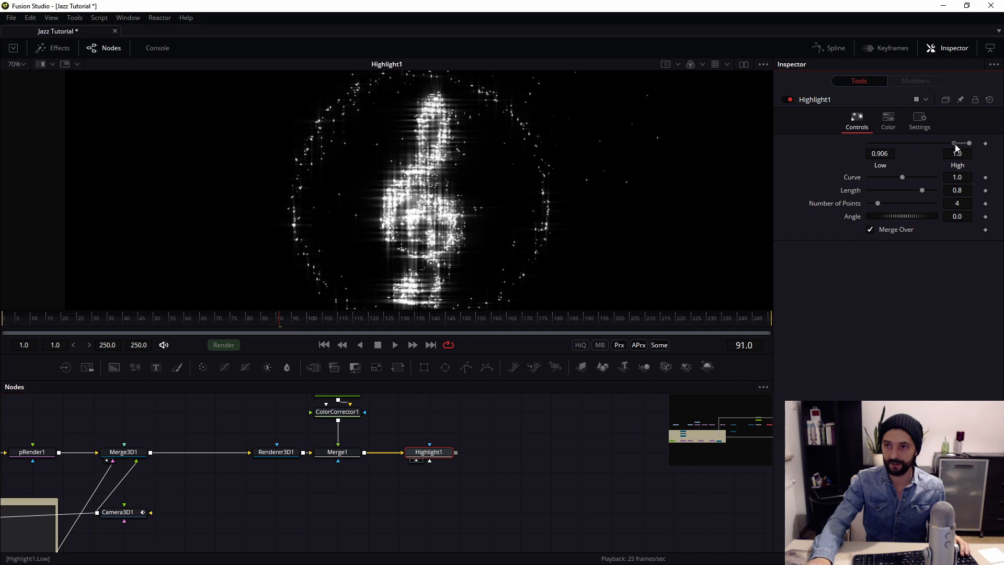
key(space)
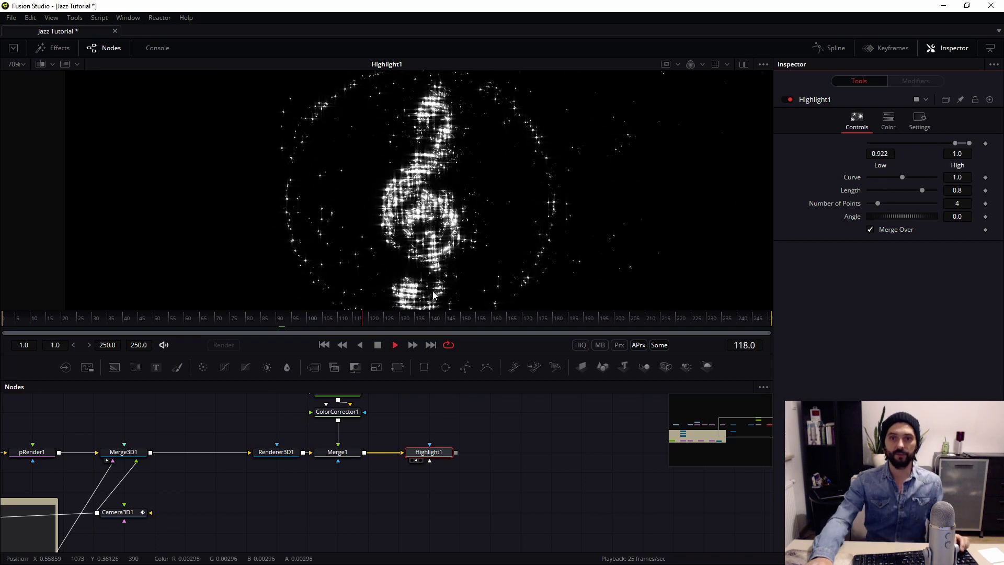
drag(397, 311, 402, 375)
drag(331, 382, 137, 391)
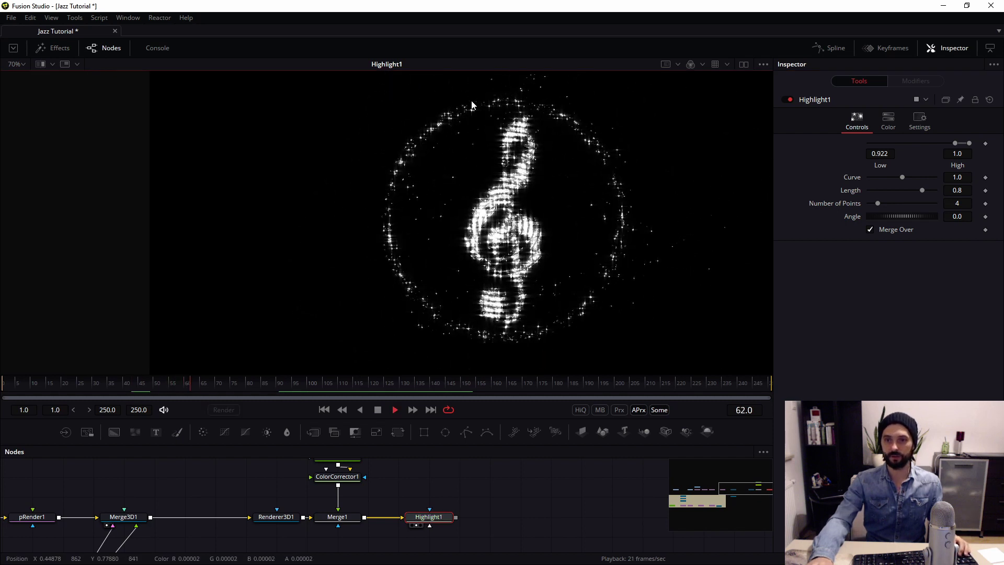
drag(424, 255, 350, 249)
key(space)
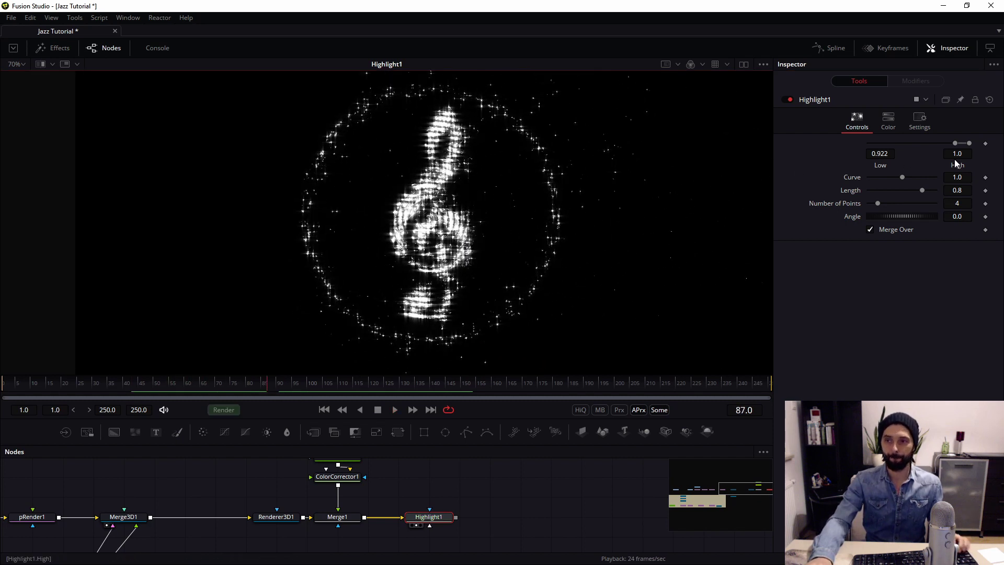
Set Highlight1's Low threshold to 0.944 and play the animation to check the glints.
drag(953, 146, 956, 146)
key(space)
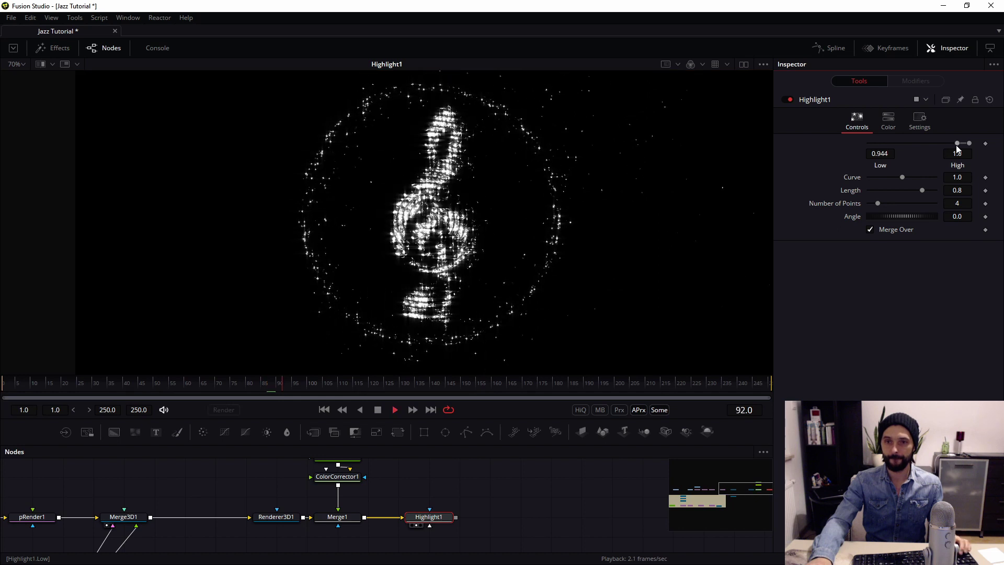
key(space)
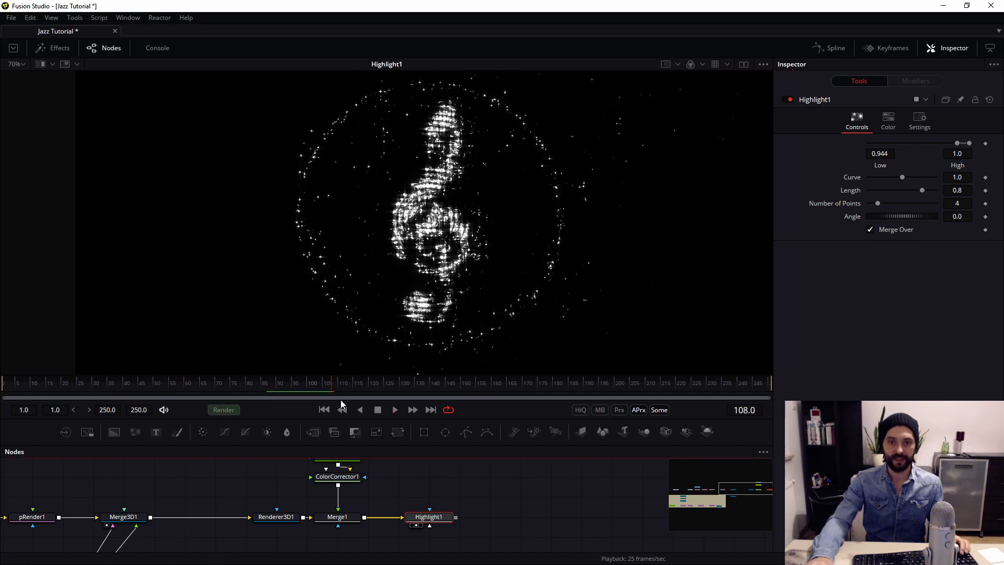
Set the size of the plus sign in Text1 to 0.22.
drag(330, 374, 330, 263)
drag(31, 440, 366, 436)
drag(175, 436, 389, 389)
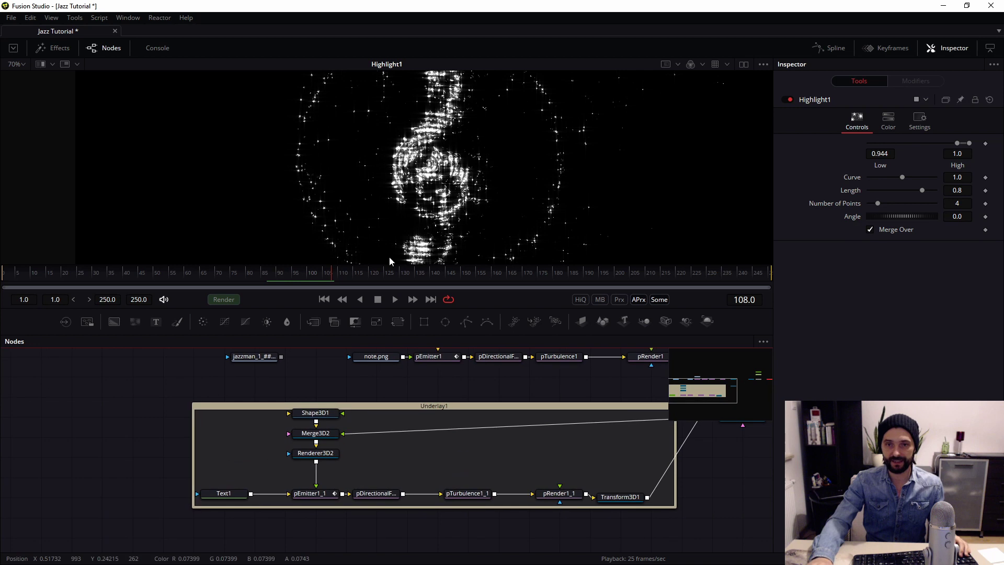
scroll(205, 502, up, 2)
drag(205, 502, 306, 480)
scroll(309, 476, up, 3)
click(321, 474)
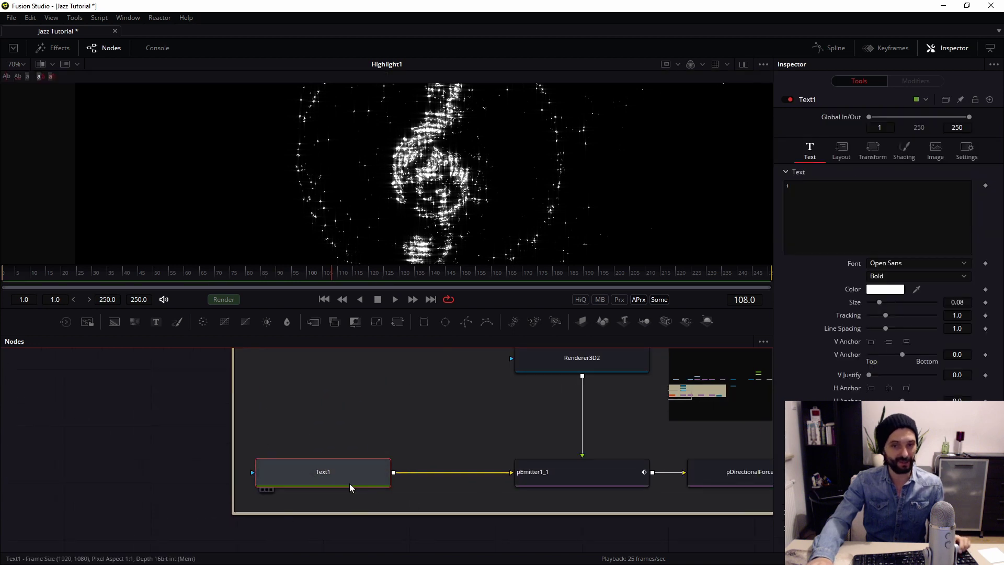
drag(881, 303, 902, 301)
drag(504, 280, 504, 389)
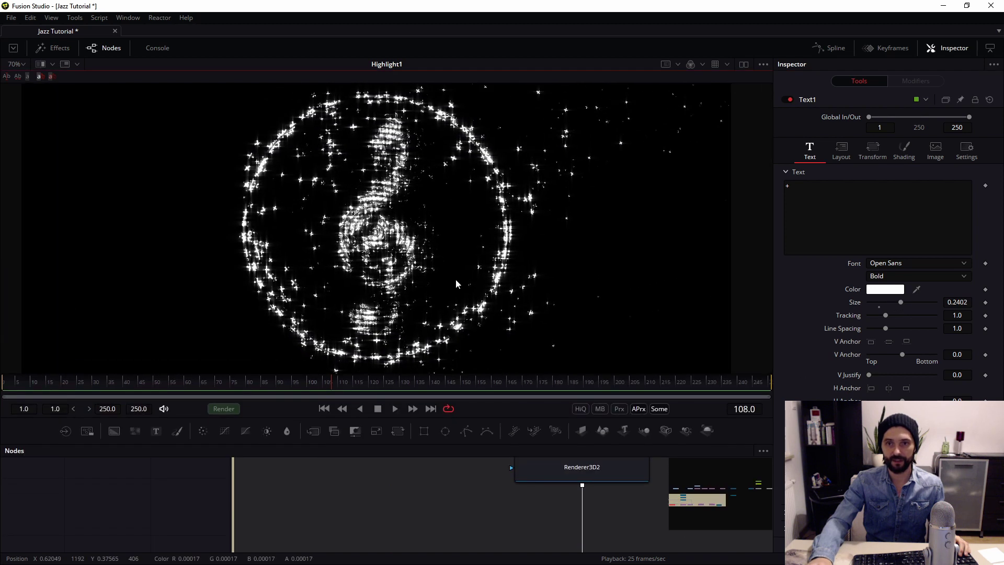
click(958, 302)
text(0.22)
key(Tab)
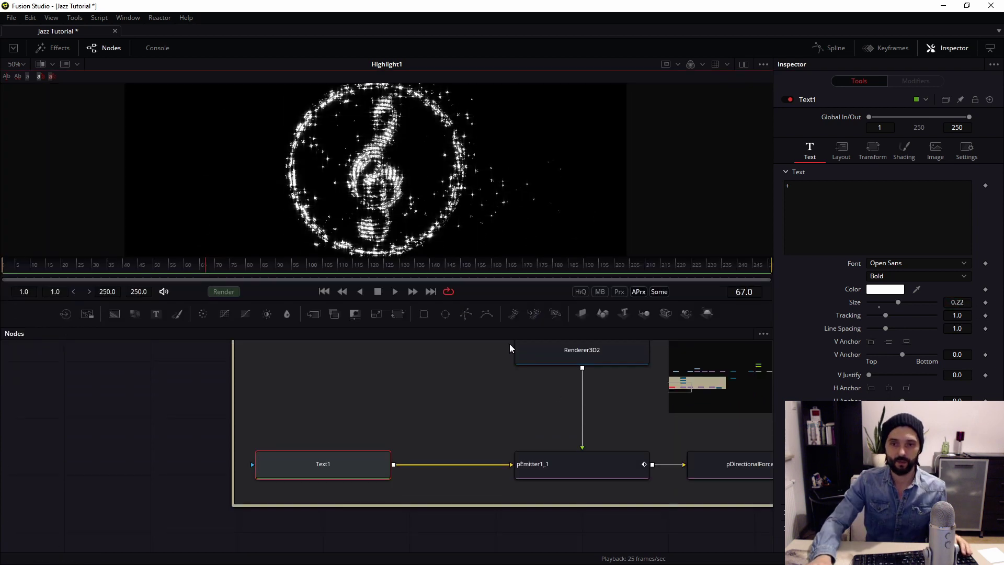
Add an unconnected Defocus node after Highlight1 at the end of the node chain.
drag(454, 422, 430, 529)
drag(586, 408, 328, 491)
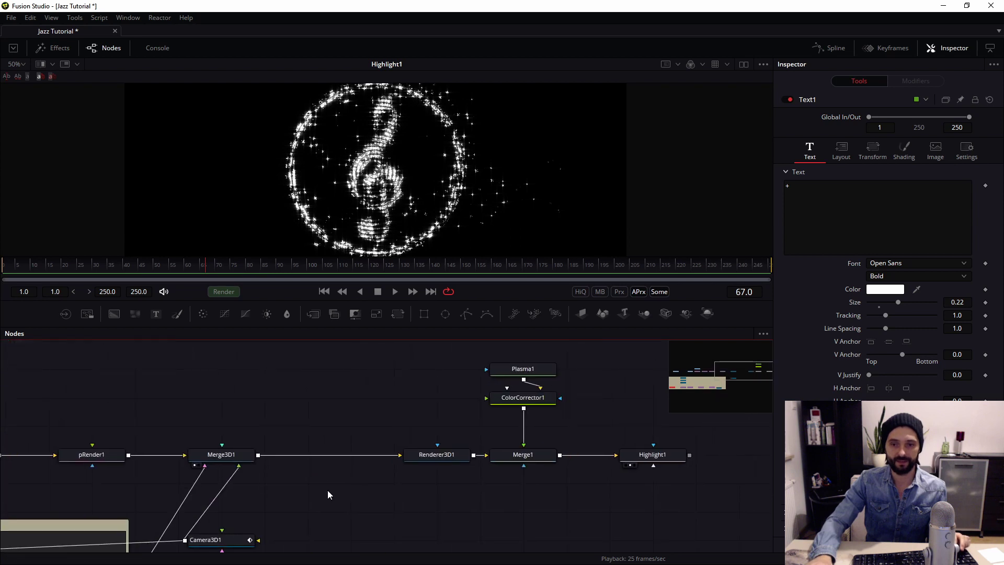
drag(732, 449, 453, 468)
key(shift+space)
text(de)
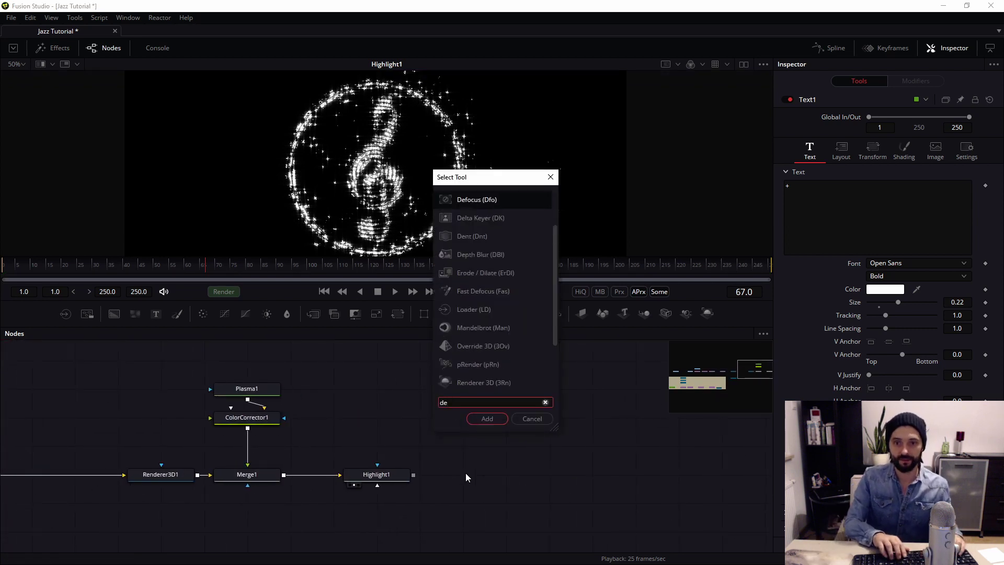
key(Return)
drag(479, 476, 522, 475)
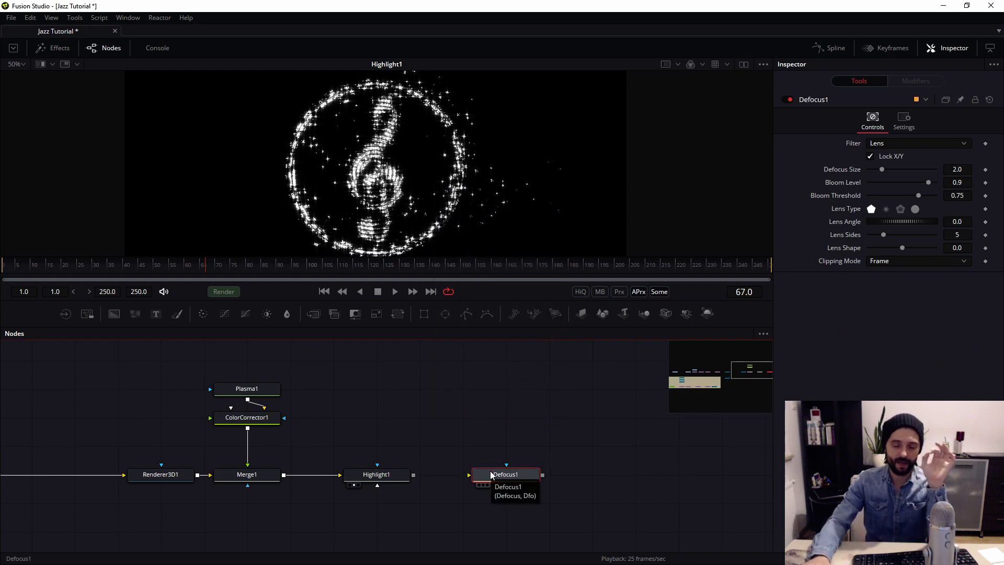
Add a Polygon mask node above Defocus1 and enlarge the viewer for drawing.
key(shift+space)
text(pol)
key(Return)
drag(421, 259, 422, 343)
drag(497, 455, 459, 421)
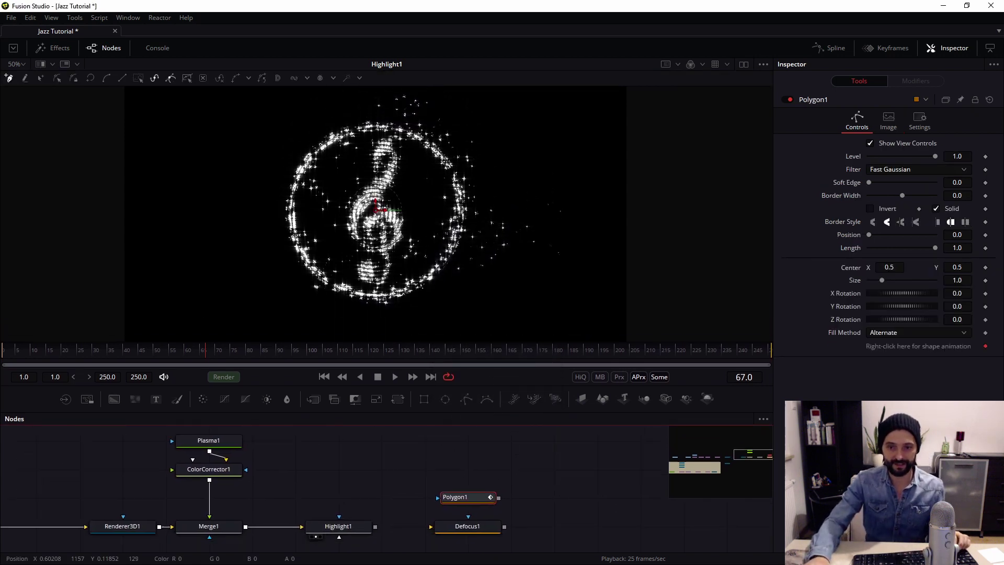
Draw a closed, rounded polygon mask loosely around the particle ring and treble clef.
click(413, 117)
click(472, 164)
click(487, 234)
click(438, 278)
click(369, 317)
click(295, 283)
click(274, 178)
drag(317, 123, 337, 118)
click(420, 120)
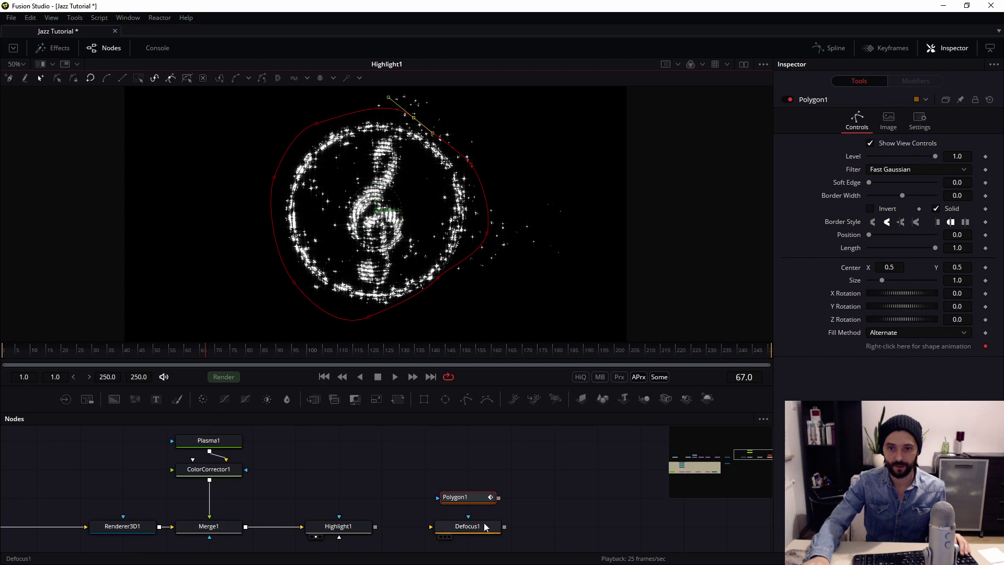
Connect Polygon1 to Defocus1 as an inverted mask, and feed Highlight1 into Defocus1, shown in the viewer.
drag(486, 497, 469, 474)
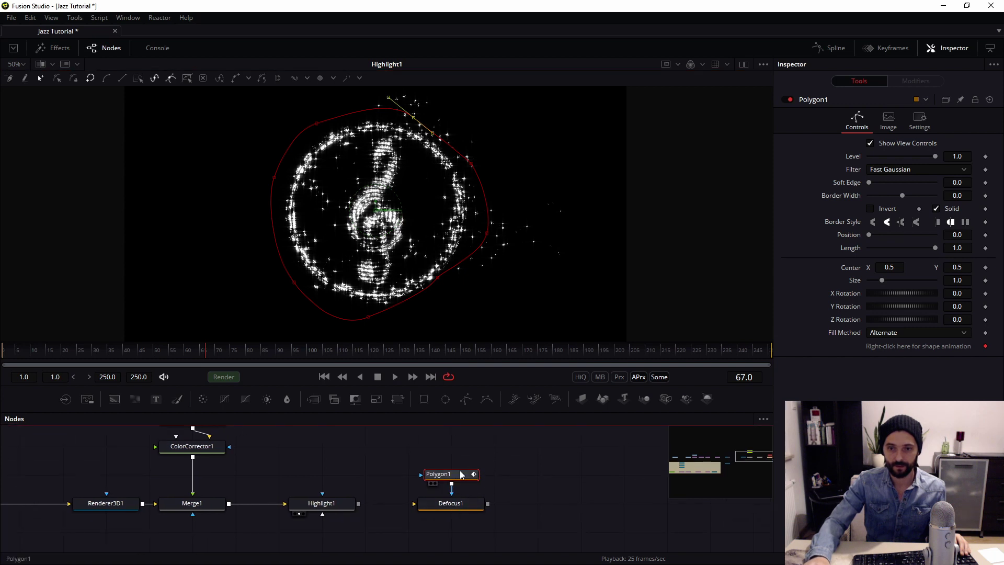
click(871, 209)
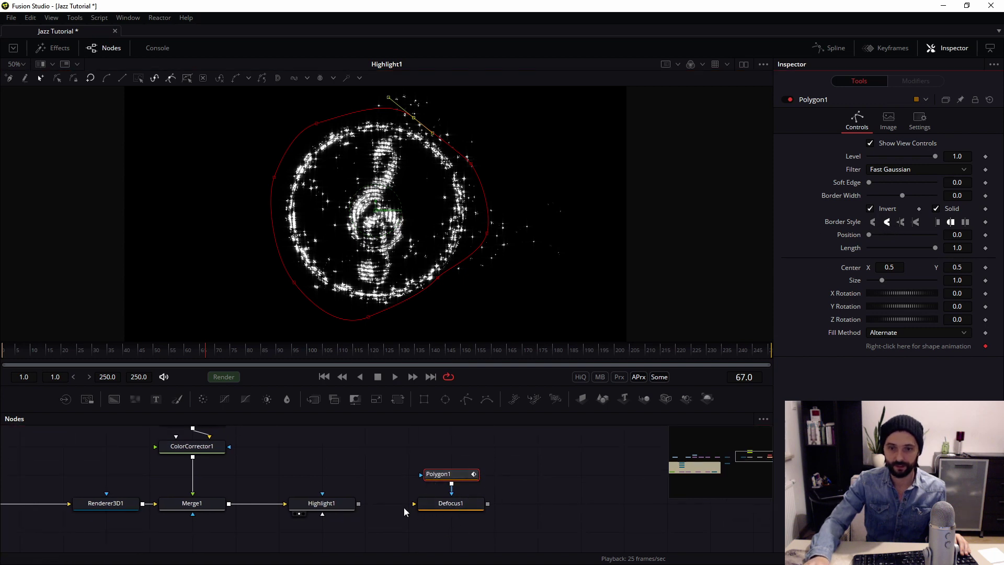
drag(358, 504, 422, 274)
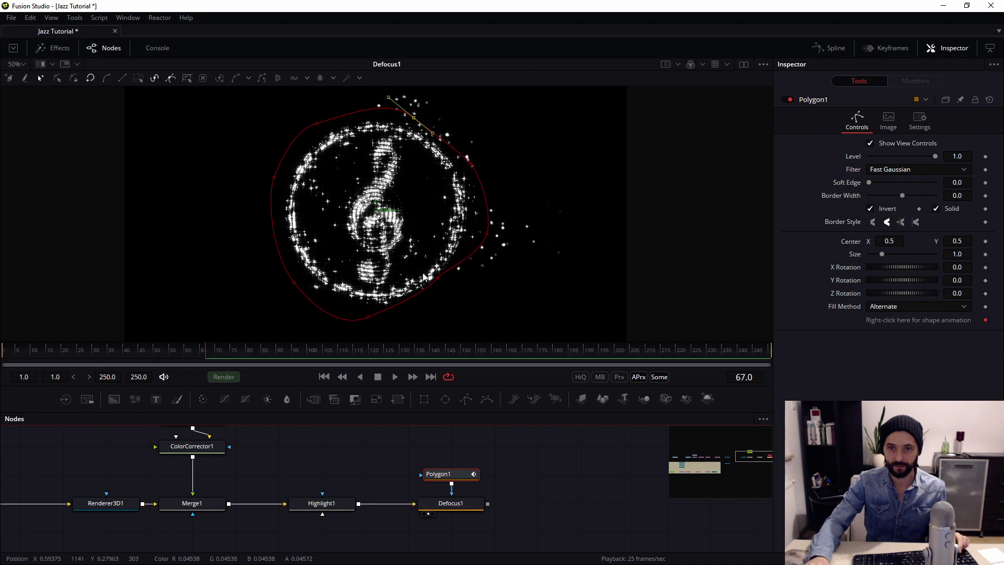
Set Defocus1's Defocus Size to 6.22 and Polygon1's Soft Edge to 0.0787.
click(460, 505)
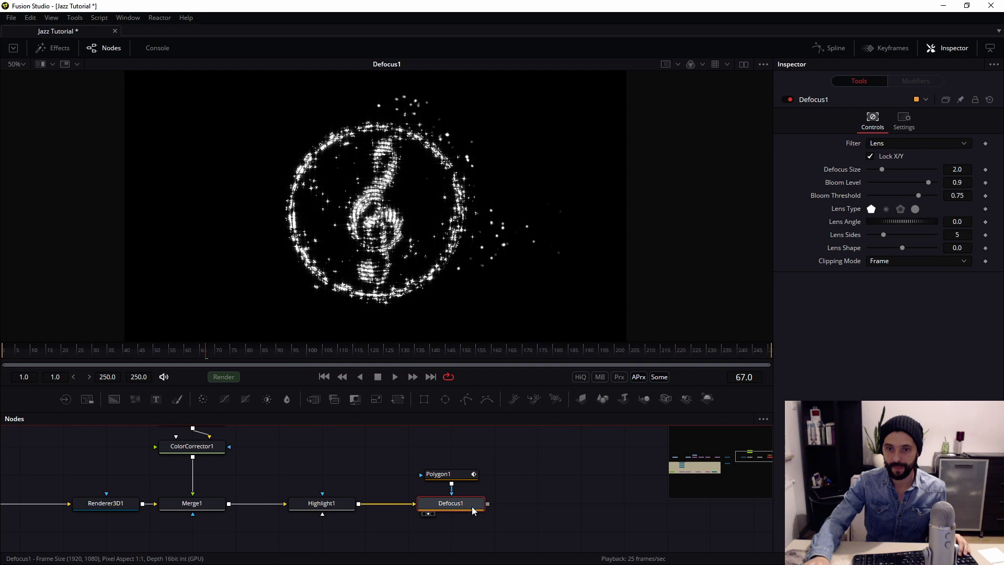
drag(883, 171, 911, 171)
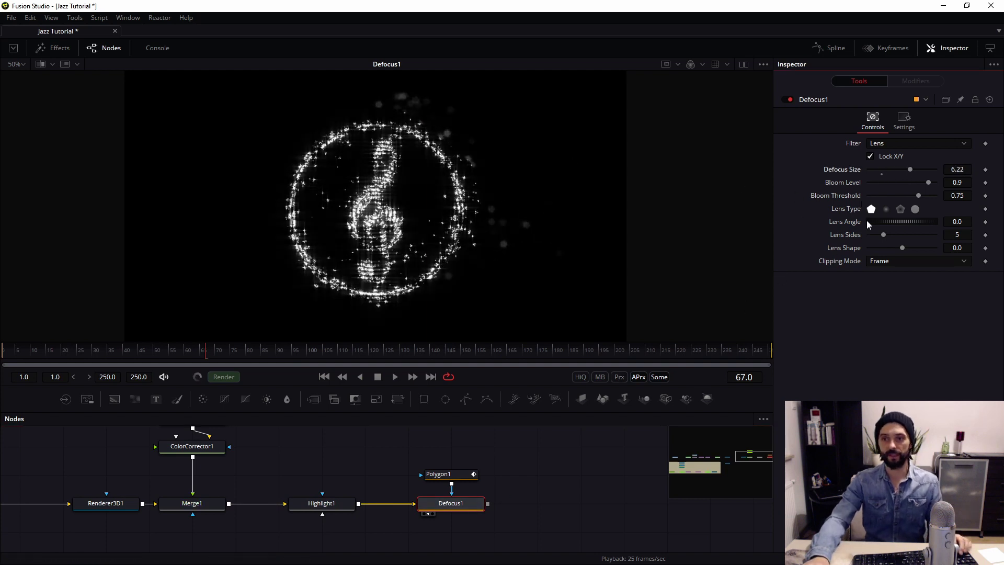
click(425, 475)
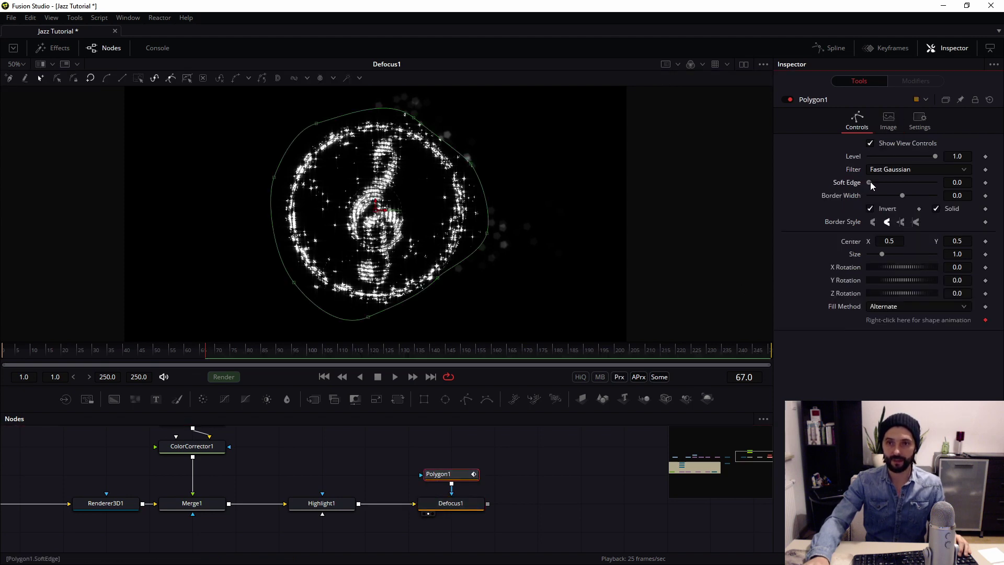
drag(870, 184, 896, 184)
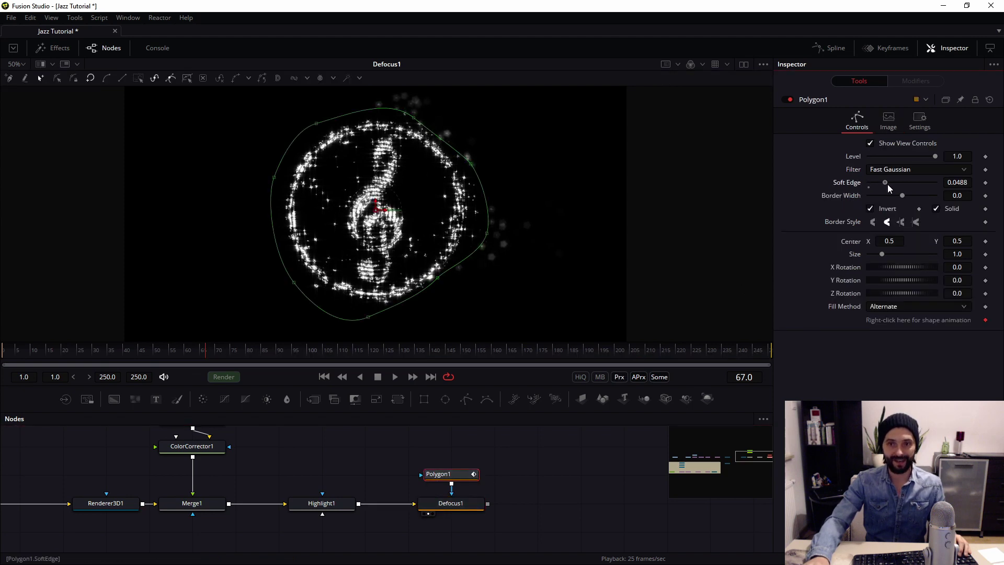
Play and scrub the animation to check the defocused particles outside the ring.
click(362, 436)
key(space)
key(space)
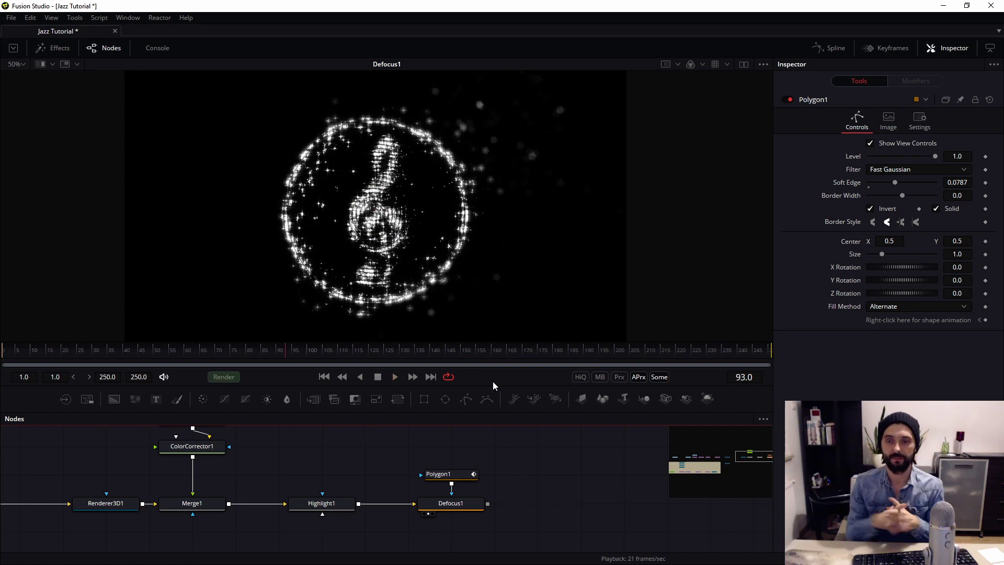
key(space)
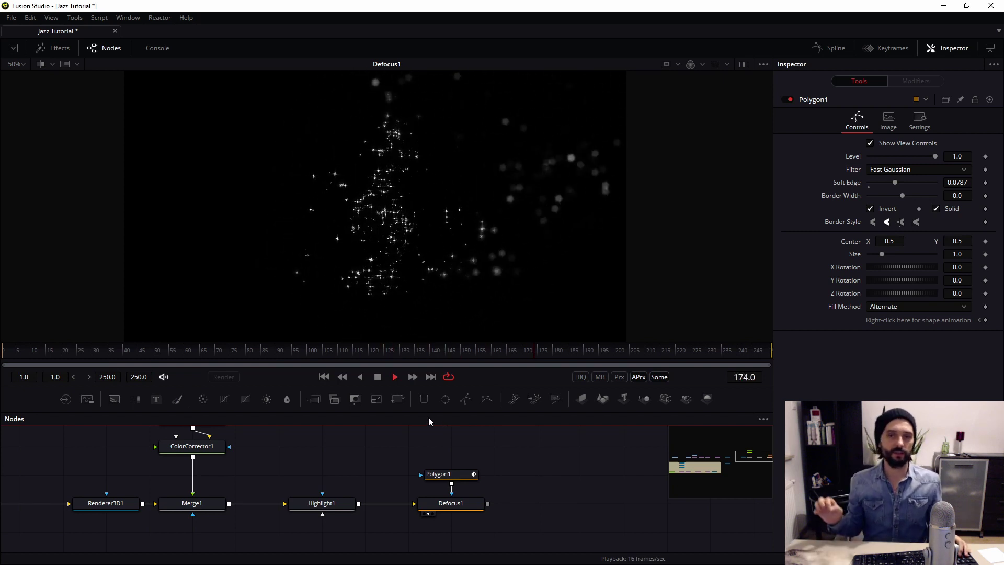
drag(78, 350, 61, 347)
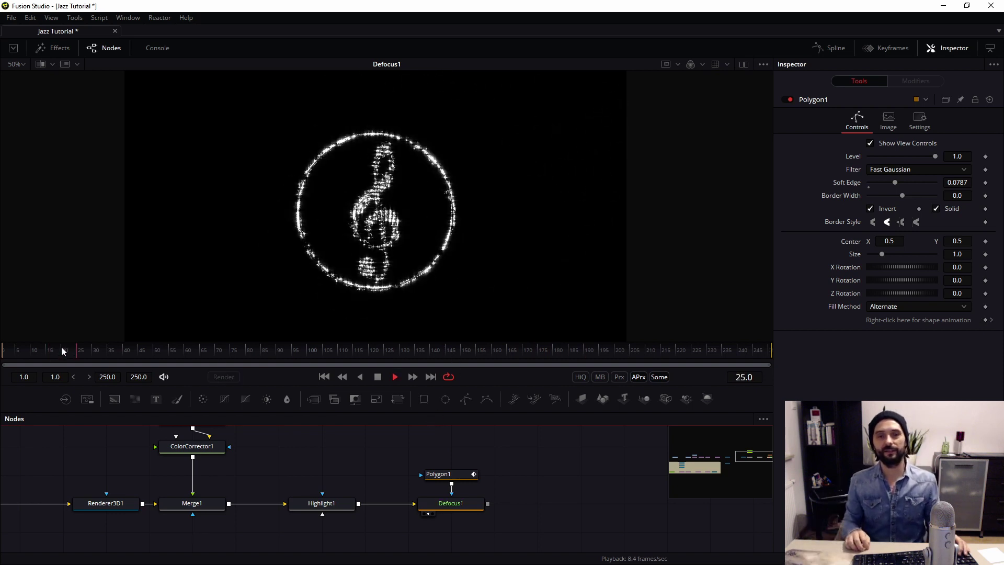